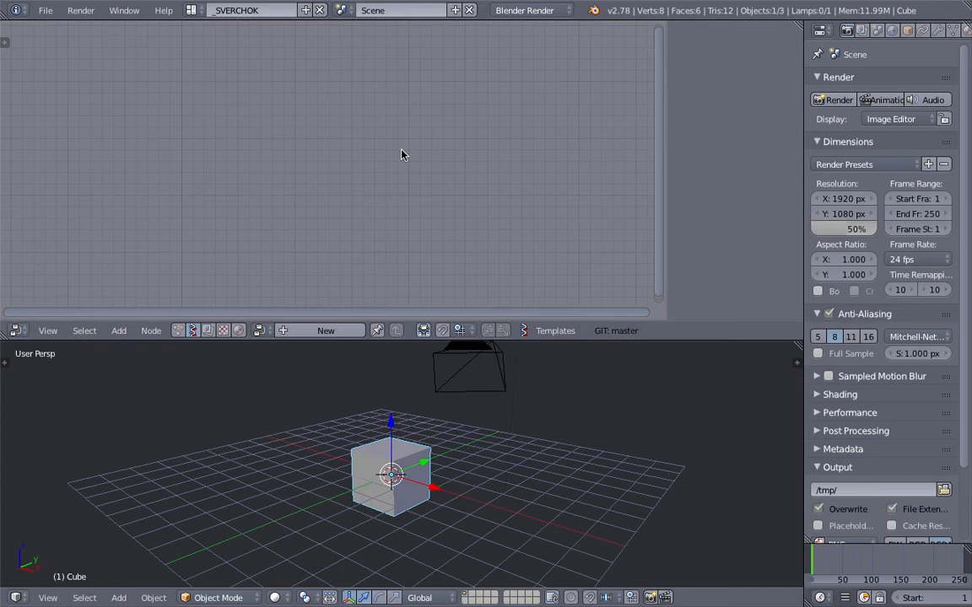
Delete all objects in the default scene and enlarge the 3D viewport upwards.
middle_click_drag(468, 405, 524, 422)
key("a")
key("a")
key("x")
left_click(524, 420)
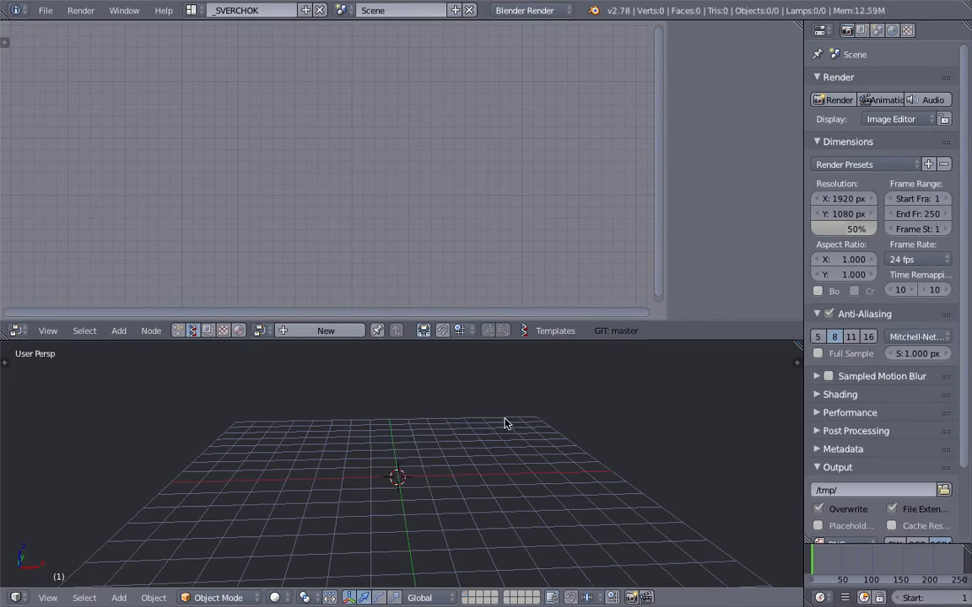
left_click(501, 344)
left_click_drag(502, 340, 506, 211)
Add a metaball of type Ball and move it over the far end of the grid.
key("shift+a")
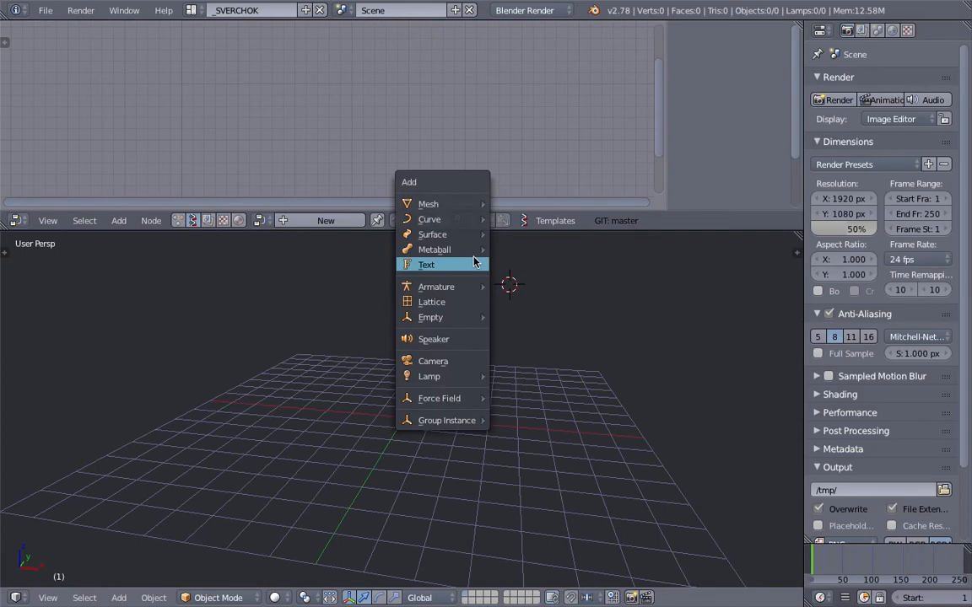
mouse_move(477, 255)
left_click(523, 250)
key("g")
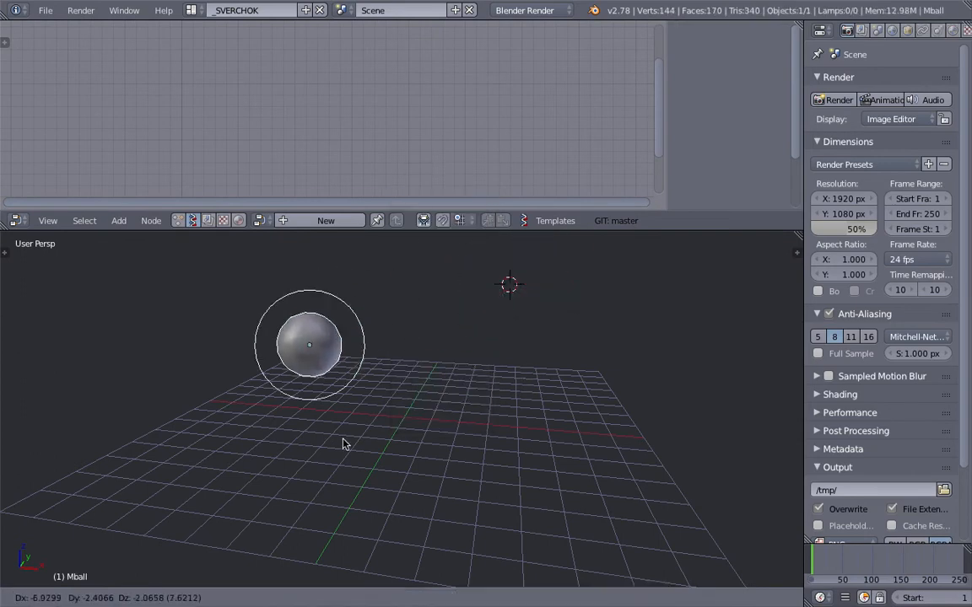
left_click(350, 438)
Add a cube mesh, place it at about X 2.15, Y 0.73, Z 1.11 and enlarge it to a scale of about 1.76.
key("shift+a")
mouse_move(397, 340)
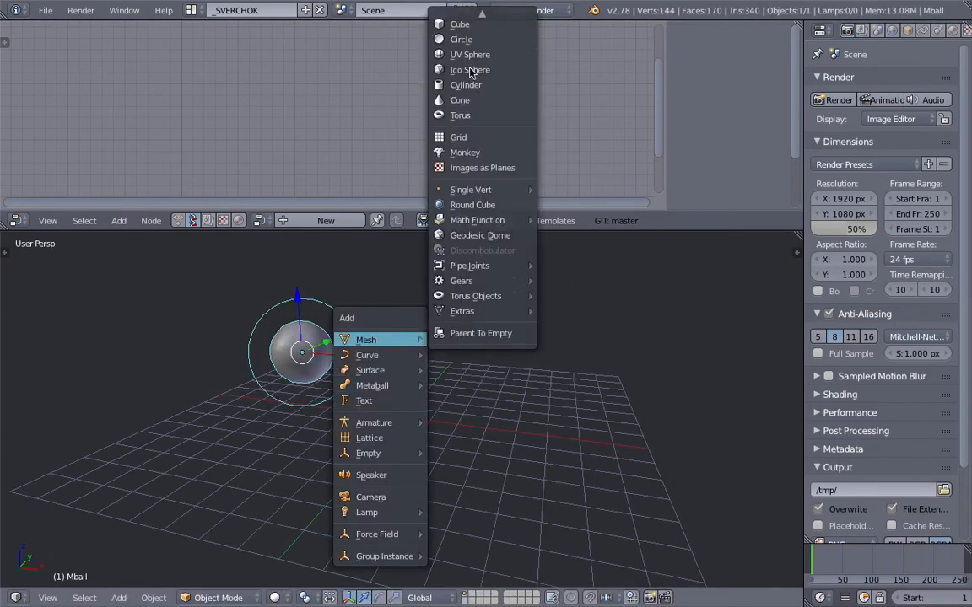
left_click(468, 25)
key("g")
left_click(467, 466)
key("g")
left_click(505, 447)
Move the metaball farther away from the cube, beyond the edge of the grid.
right_click(341, 363)
middle_click_drag(358, 362, 462, 375)
right_click(429, 384, "shift")
right_click(339, 383)
key("g")
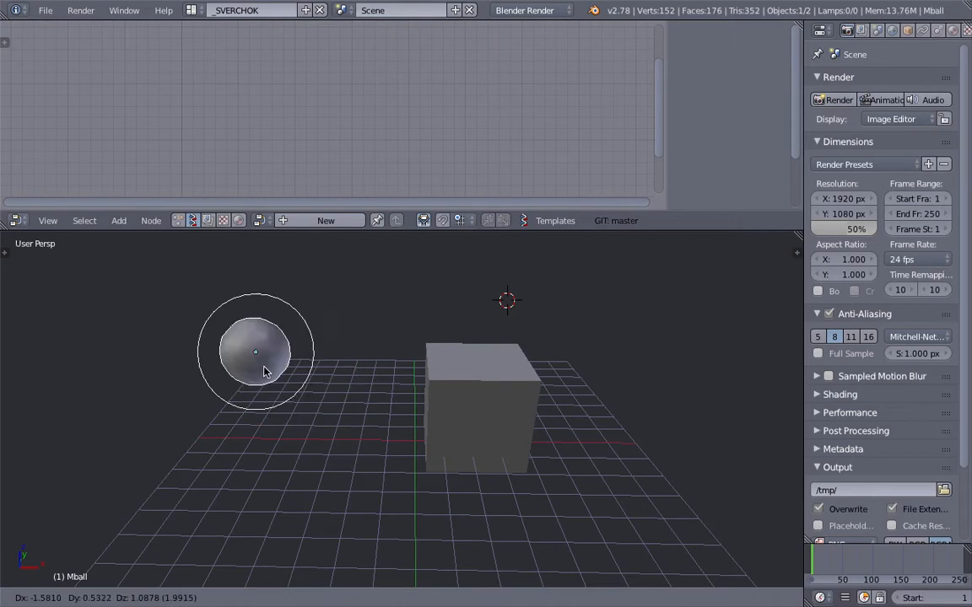
left_click(227, 367)
Duplicate the metaball twice in a row and shift the last copy to test how the balls merge and separate.
key("shift+d")
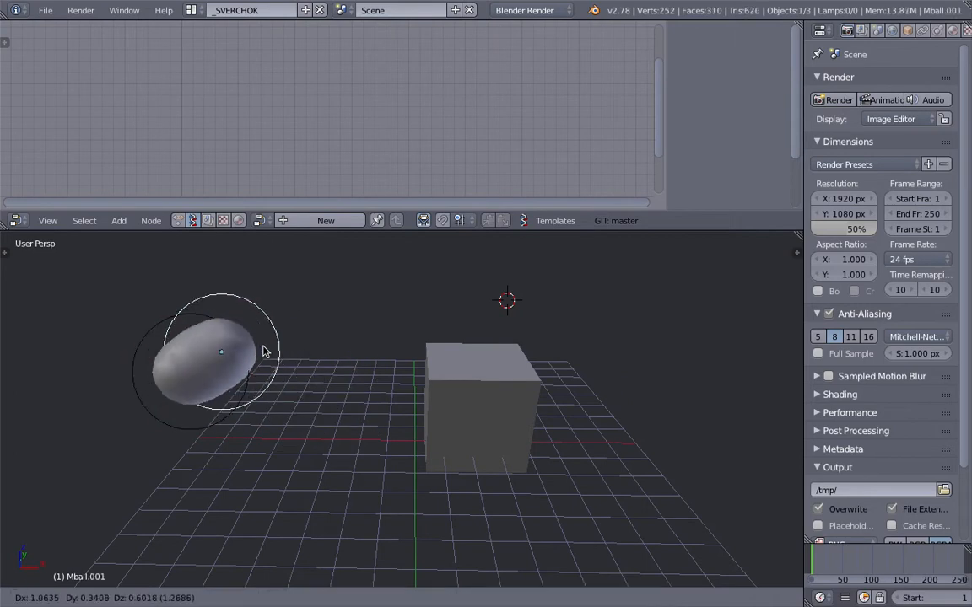
left_click(283, 329)
key("shift+d")
left_click(333, 310)
key("g")
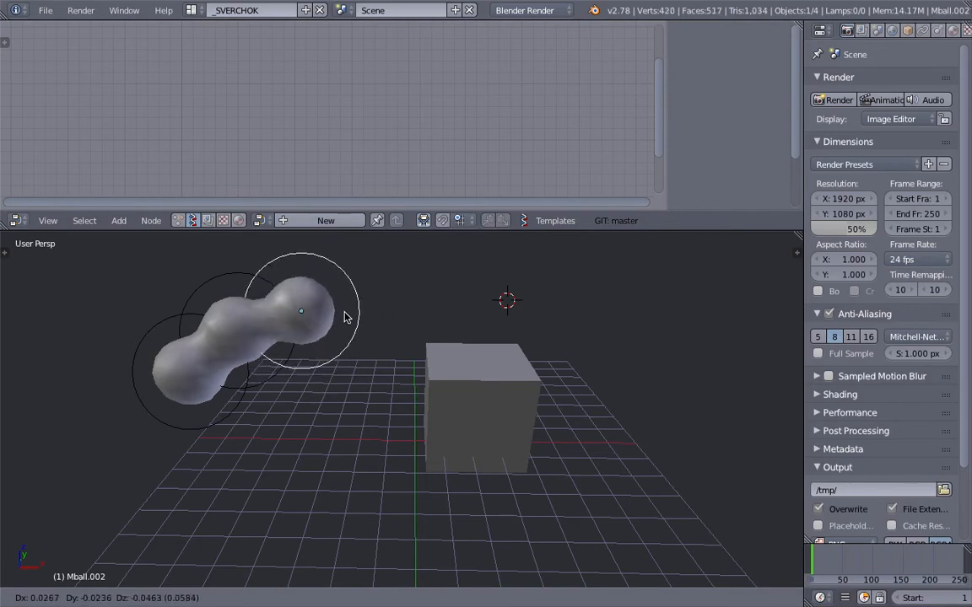
left_click(336, 315)
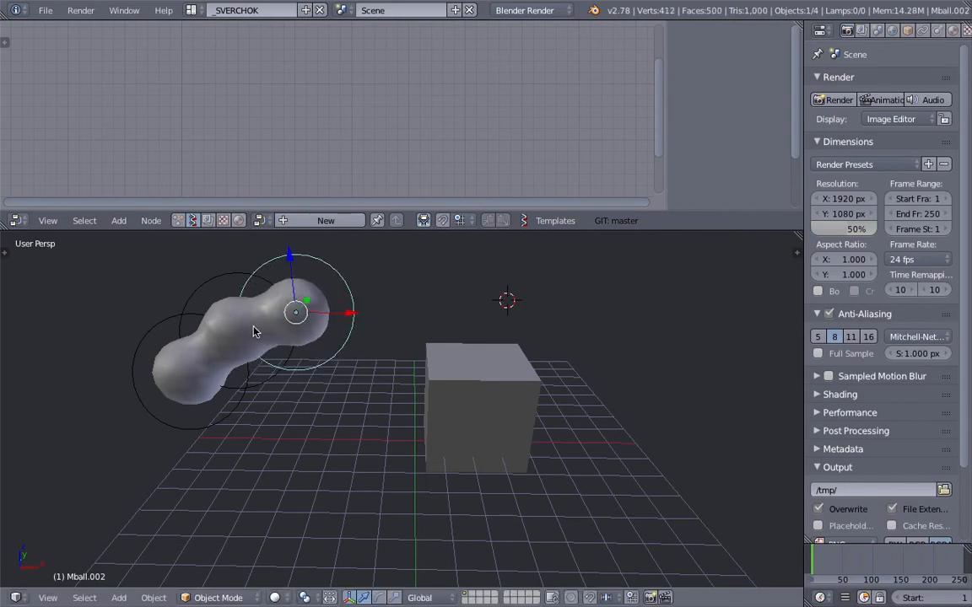
key("g")
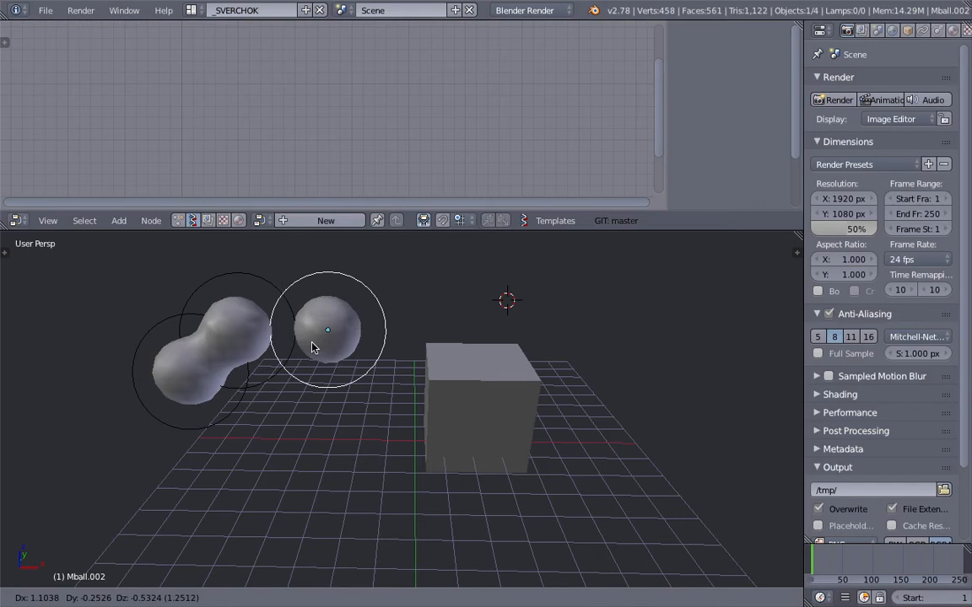
left_click(310, 331)
Delete all three metaballs, leaving only the cube in the scene.
key("x")
left_click(312, 331)
right_click(283, 299)
key("x")
left_click(333, 307)
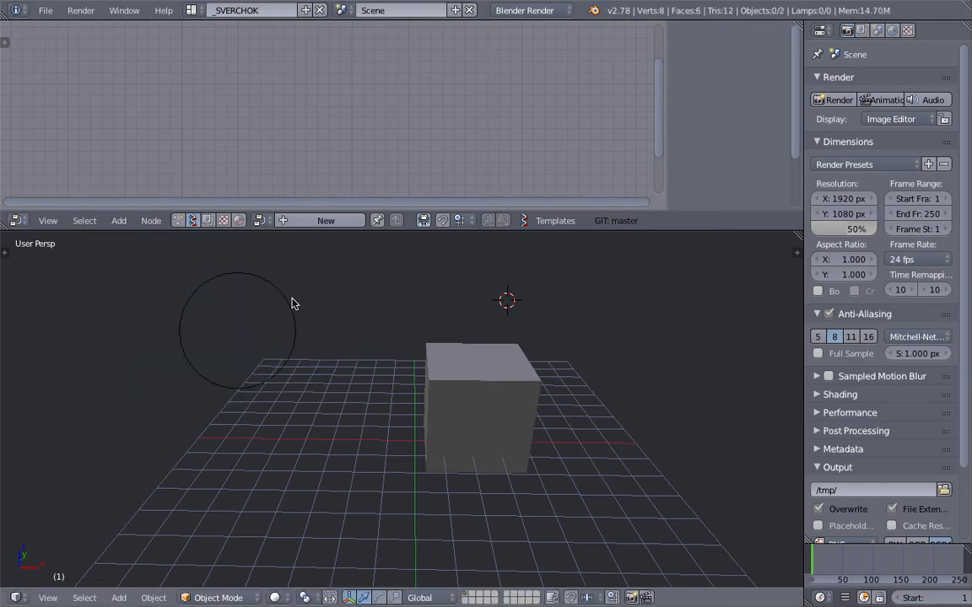
right_click(292, 303)
key("x")
left_click(265, 303)
Add a new metaball of type Ball and move it beside the cube, above the far end of the grid.
key("shift+a")
mouse_move(289, 302)
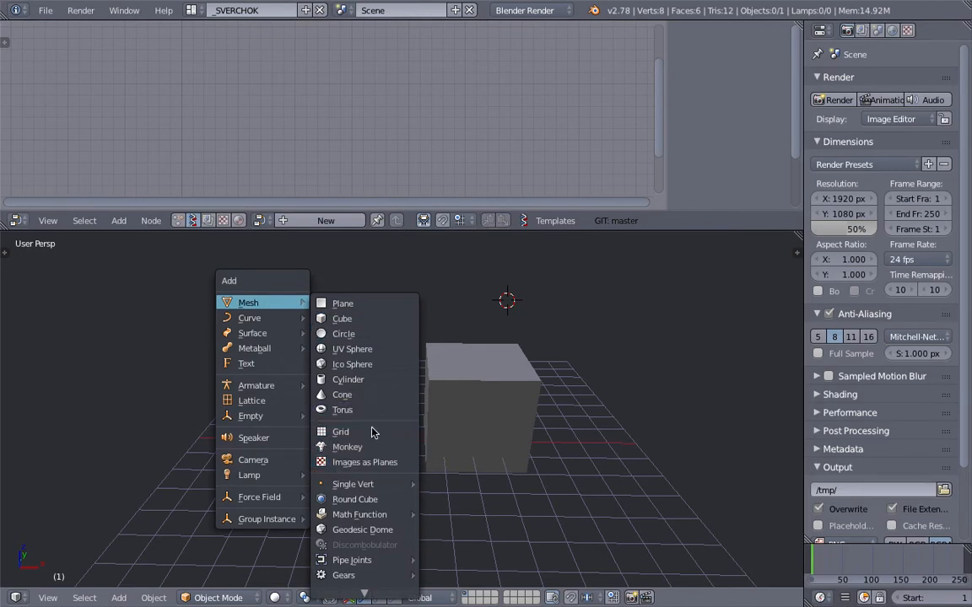
mouse_move(281, 352)
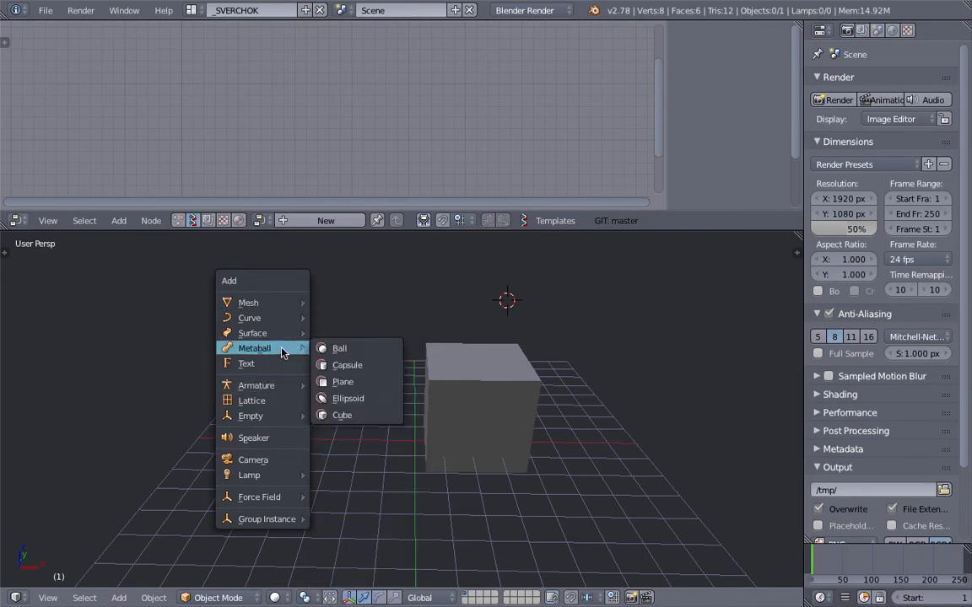
left_click(334, 348)
key("g")
left_click(248, 358)
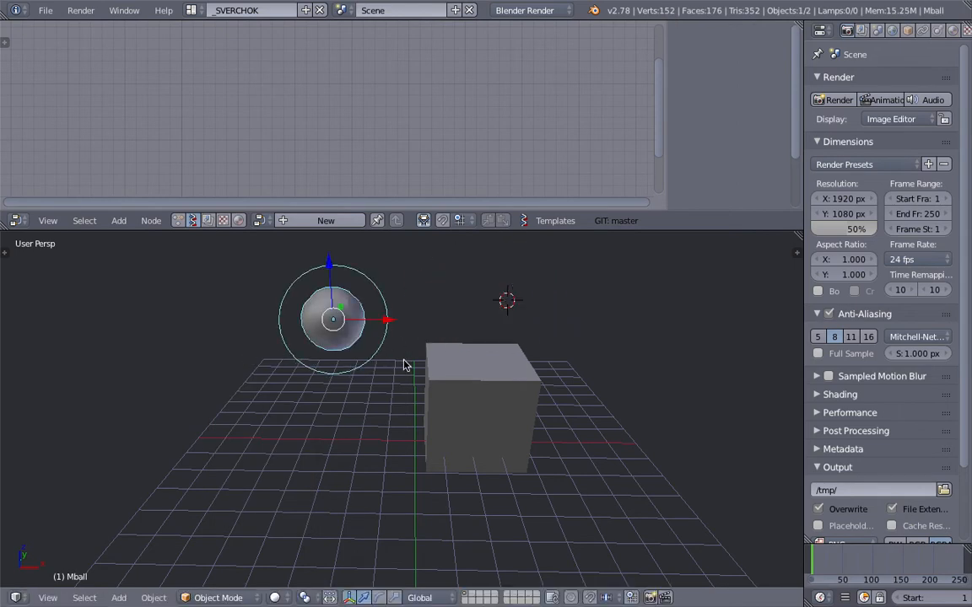
Parent the metaball to the cube with the Object option, keeping the cube as the active object.
middle_click_drag(407, 362, 392, 346)
right_click(426, 354)
right_click(341, 320)
right_click(424, 356, "shift")
right_click(352, 313)
right_click(431, 347, "shift")
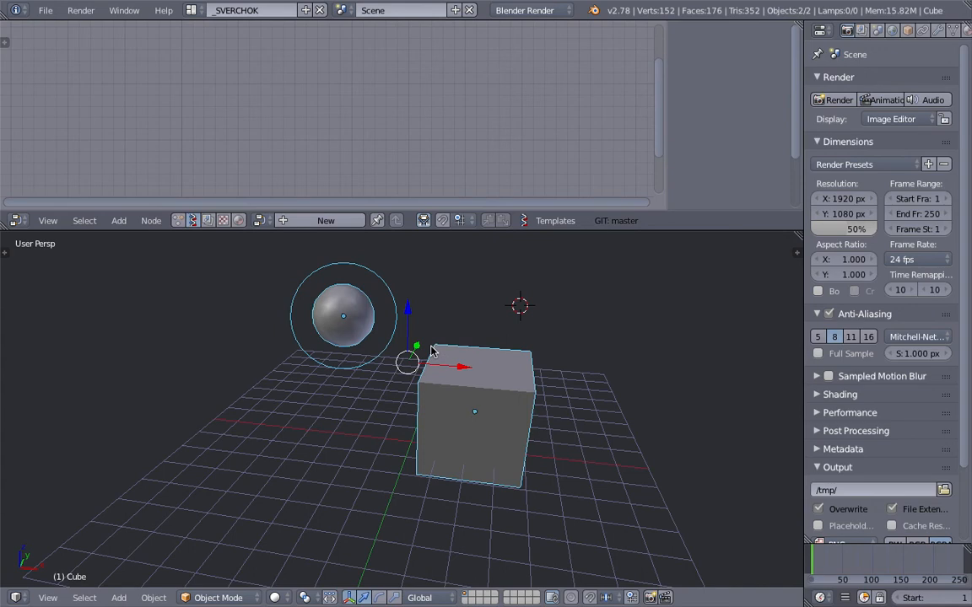
key("ctrl+p")
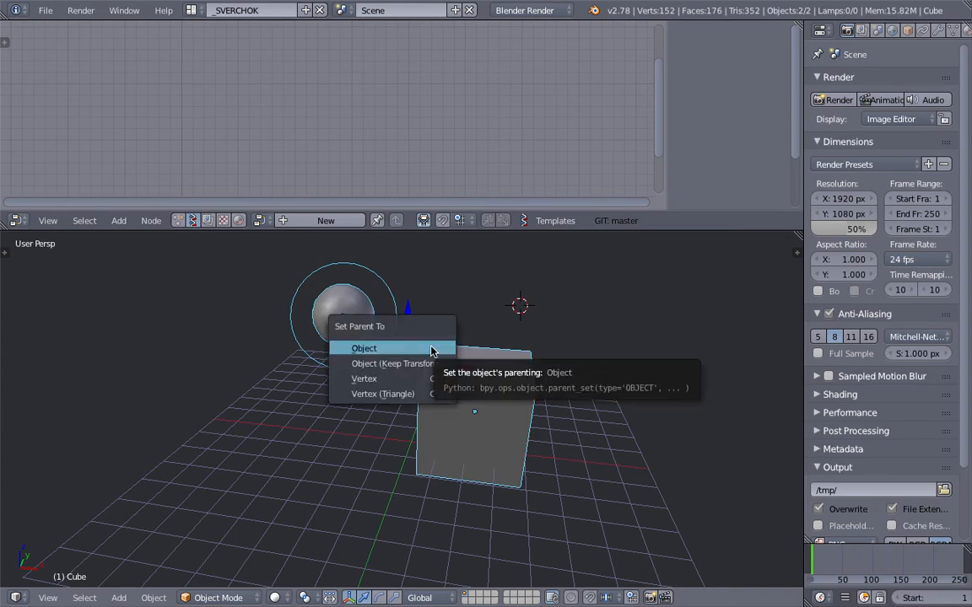
left_click(427, 348)
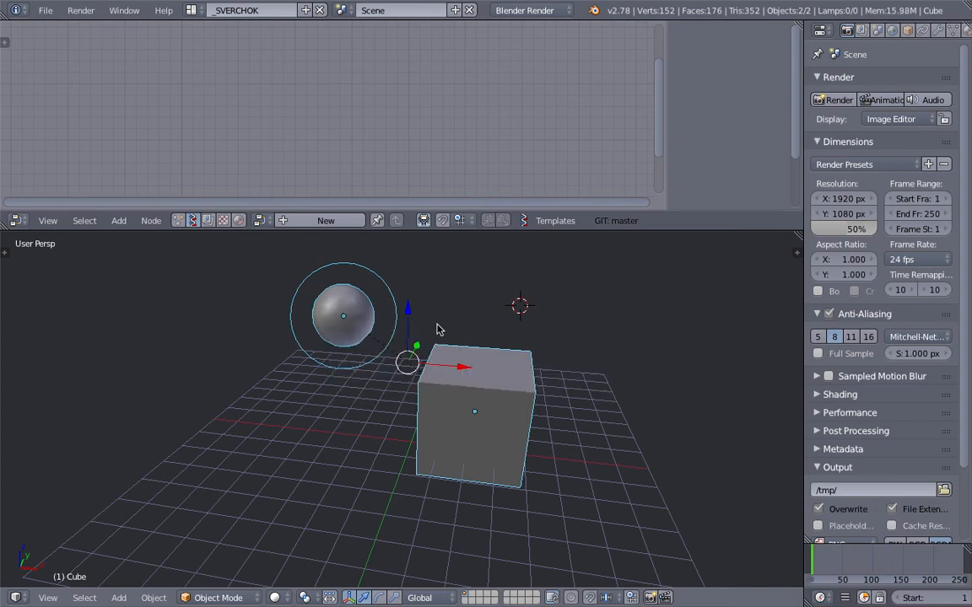
Select only the cube, enable its Wire and Draw All Edges display options, and set its maximum draw type to Wire.
right_click(512, 351)
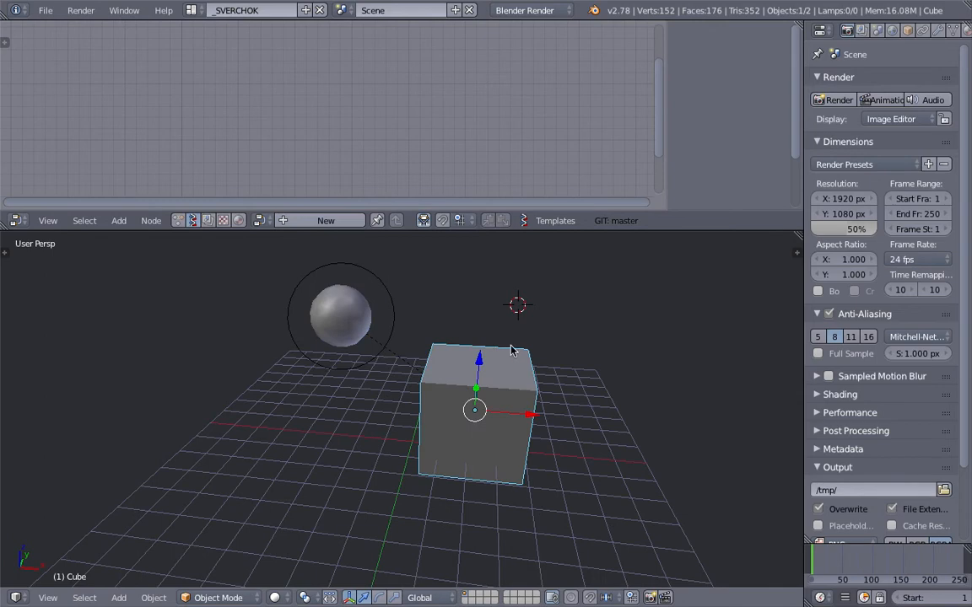
key("r")
right_click(556, 354)
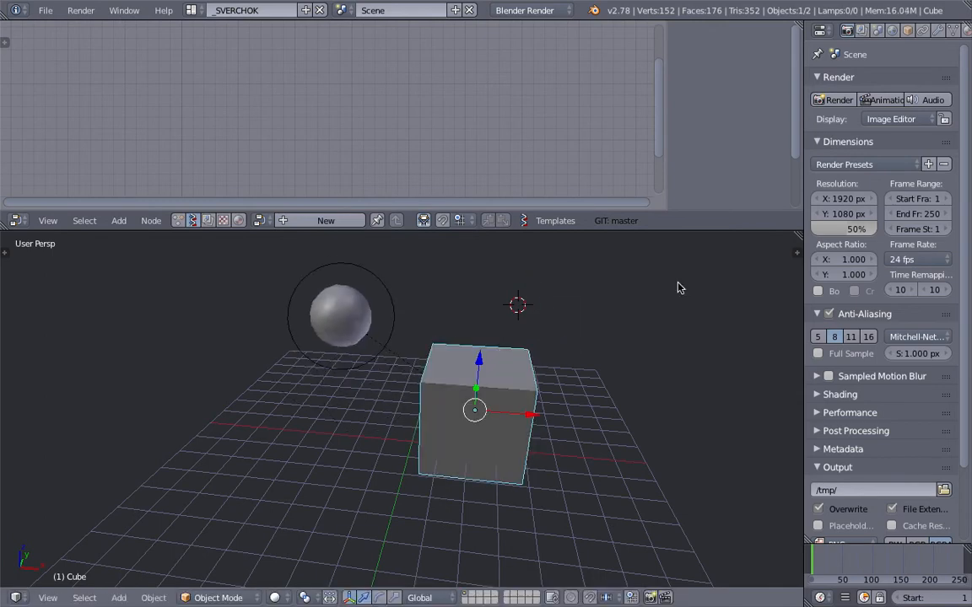
left_click(907, 31)
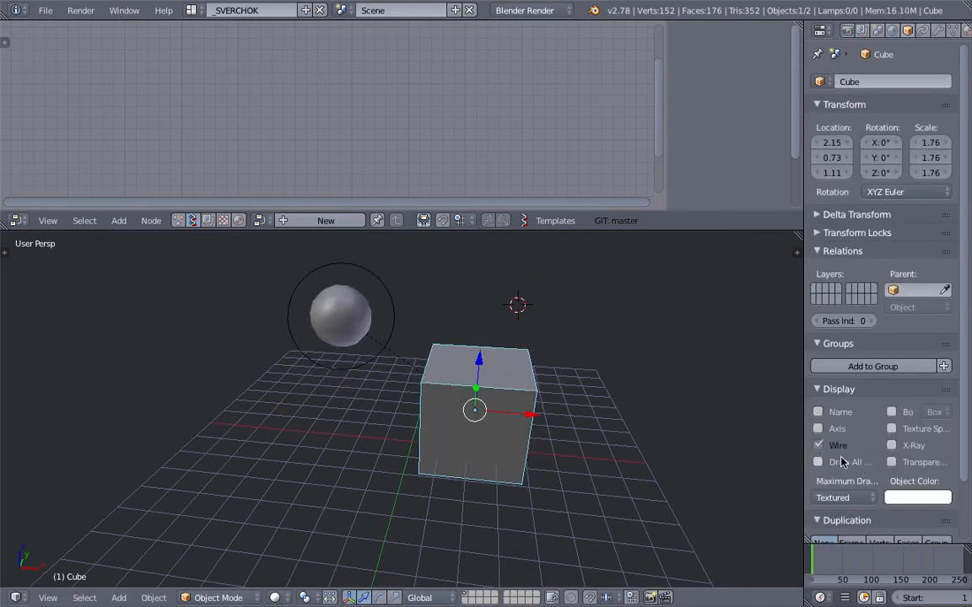
left_click(844, 497)
left_click(839, 462)
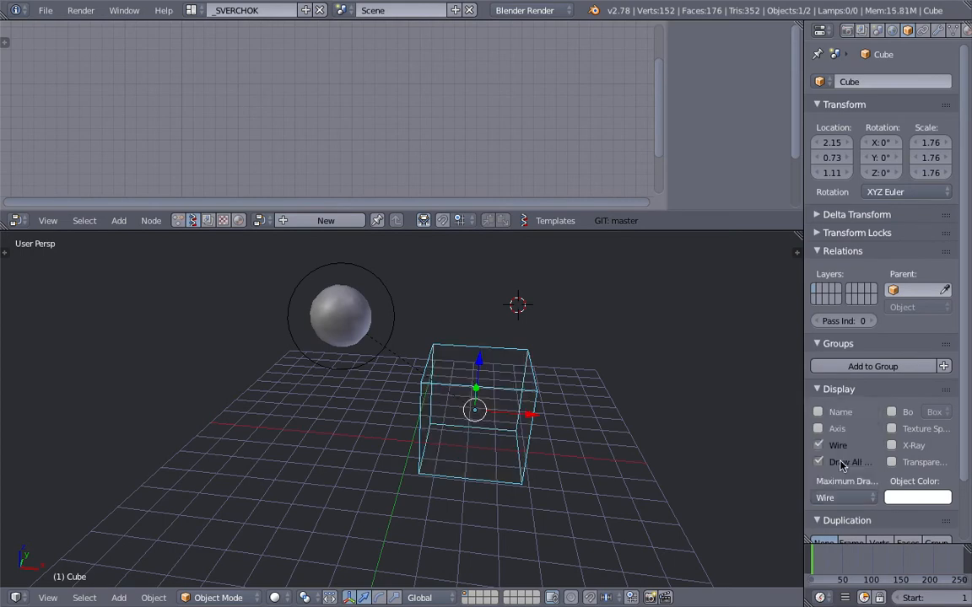
Move the cube to about X 1.86, Y 1.00, Z 1.78.
middle_click_drag(535, 371, 532, 361)
key("g")
left_click(506, 367)
middle_click_drag(472, 340, 472, 360)
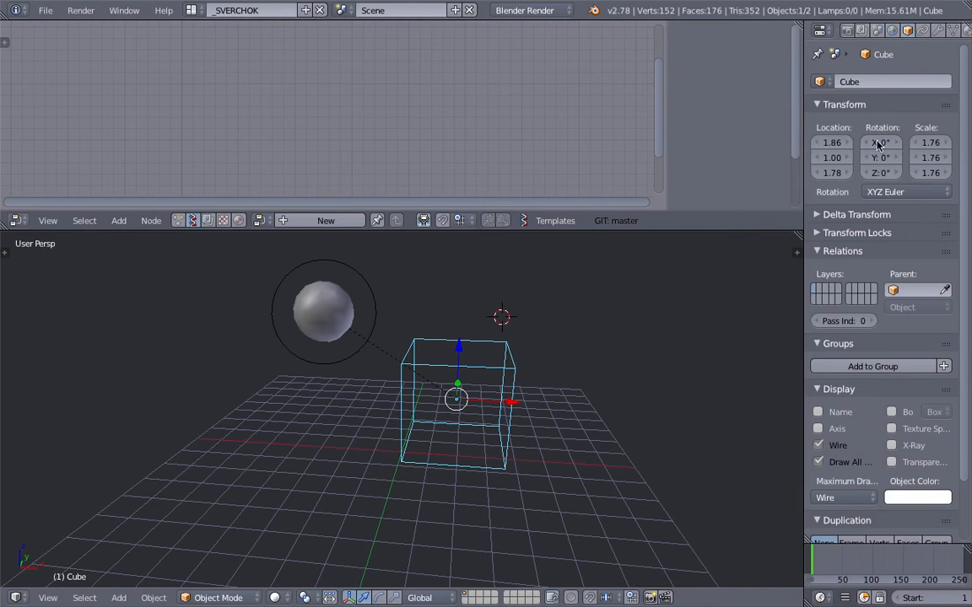
Set the cube's duplication mode to Verts so the metaball is instanced on its vertices.
scroll(884, 498, "down", 2)
left_click(878, 475)
middle_click_drag(447, 333, 415, 339)
mouse_move(477, 367)
middle_mouse_down()
mouse_move(346, 329)
mouse_move(258, 282)
mouse_move(304, 337)
mouse_move(313, 295)
middle_mouse_up()
key("s")
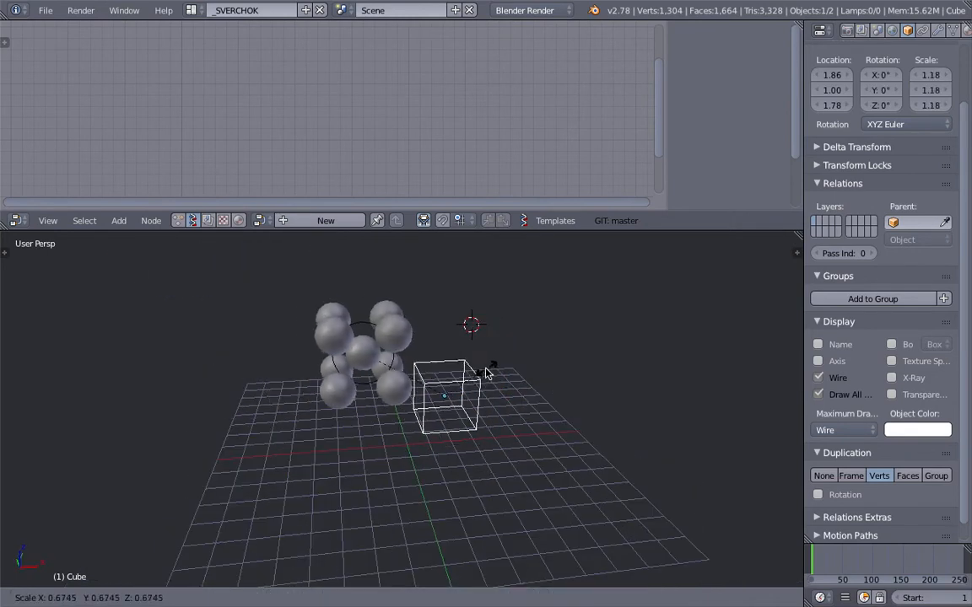
key("Escape")
middle_click_drag(495, 372, 496, 388)
Scale all the cube's vertices down in Edit Mode so the metaball copies start merging, and return to Object Mode.
key("Tab")
left_click(609, 403)
key("s")
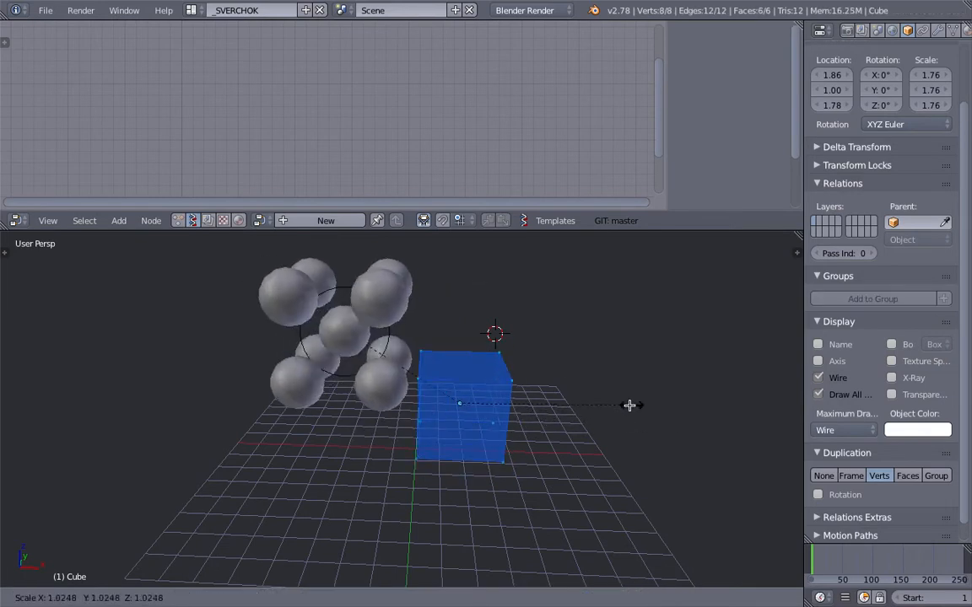
left_click(594, 404)
key("Tab")
left_click(421, 402)
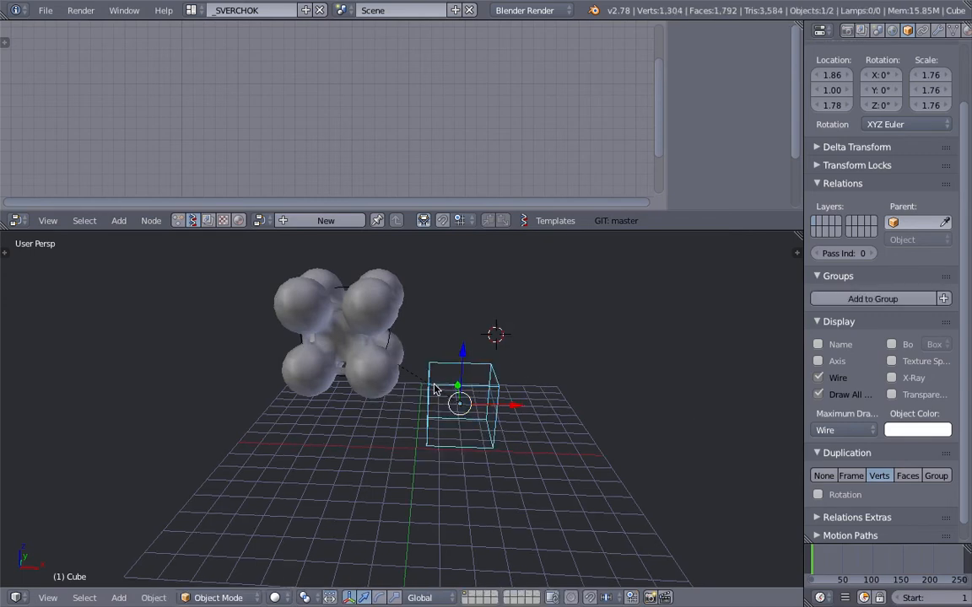
middle_click_drag(381, 334, 480, 373)
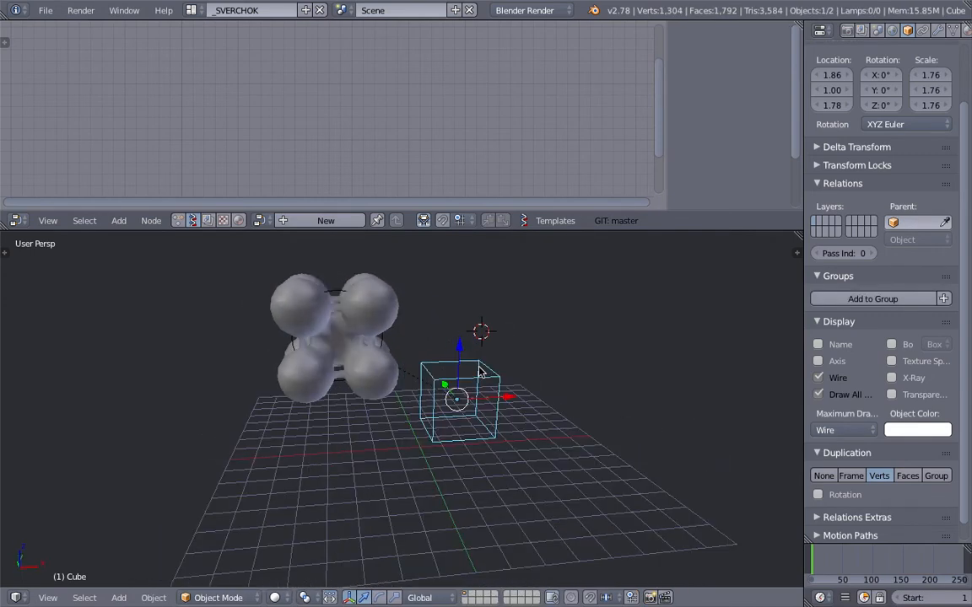
Add a Displace modifier to the cube, create a new texture for it, and open the texture's settings.
left_click(938, 30)
left_click(885, 84)
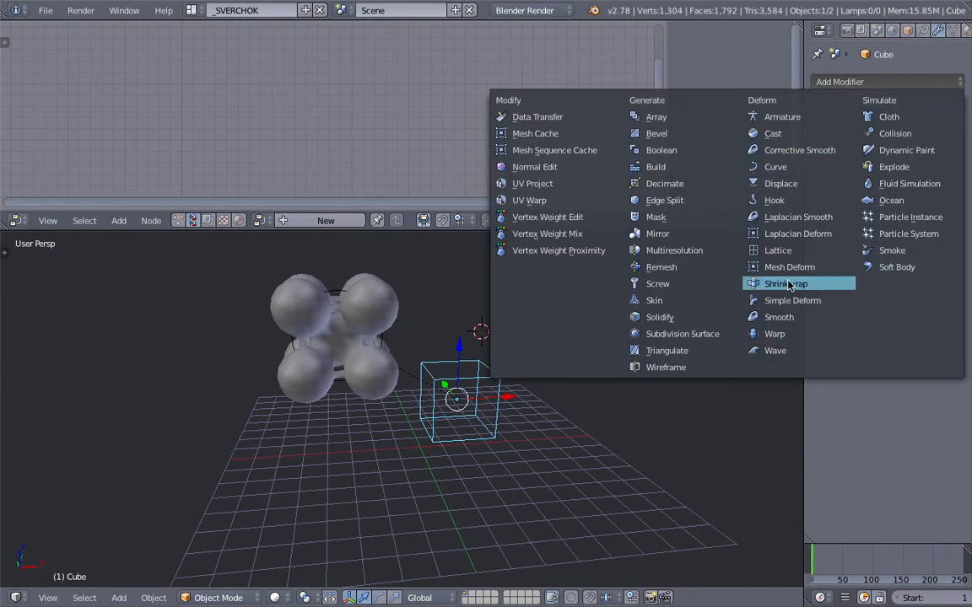
left_click(783, 184)
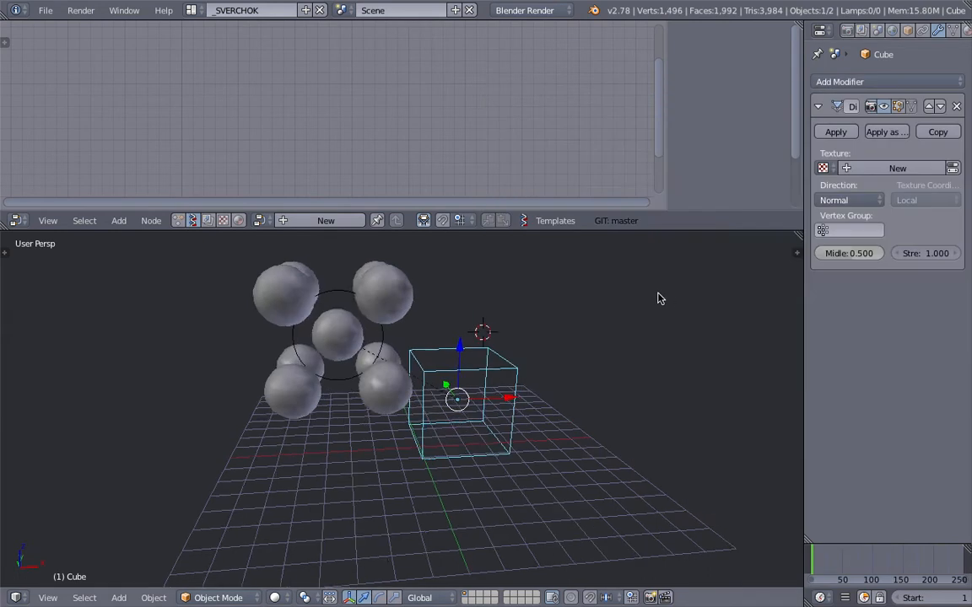
left_click(890, 168)
left_click(954, 168)
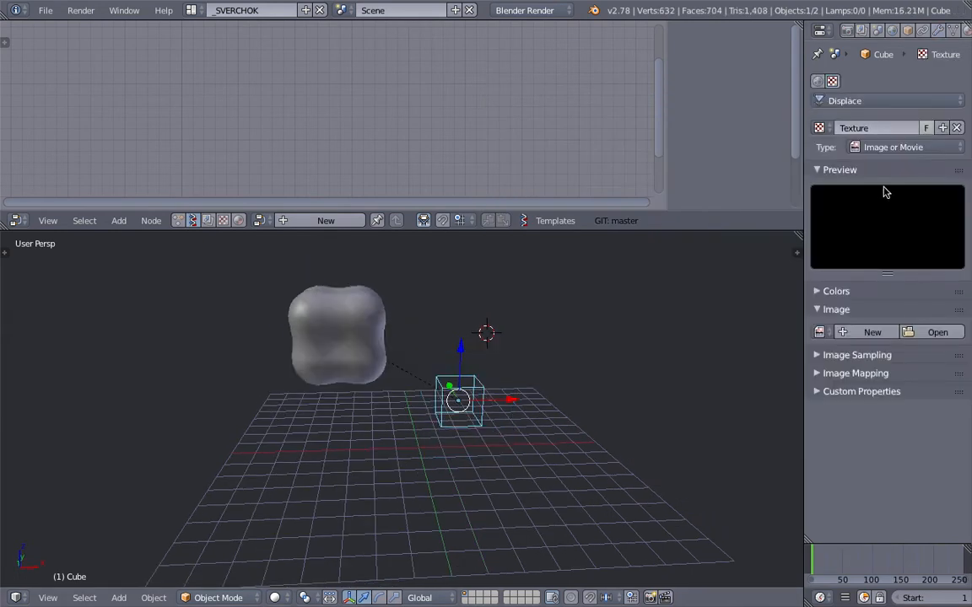
Set the displacement texture's type to Clouds and the Displace modifier's texture coordinates to Object.
left_click(853, 148)
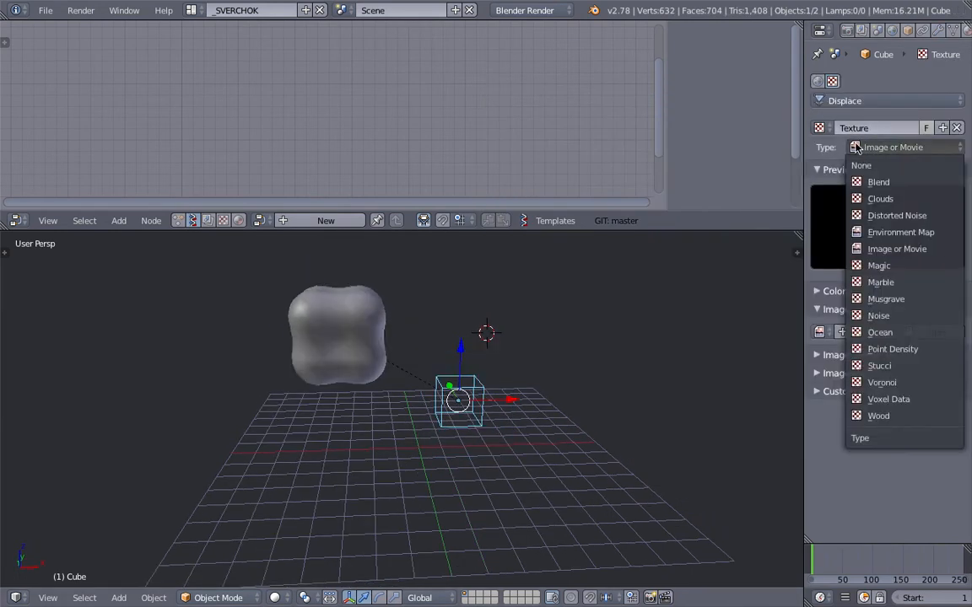
left_click(873, 194)
left_click(936, 30)
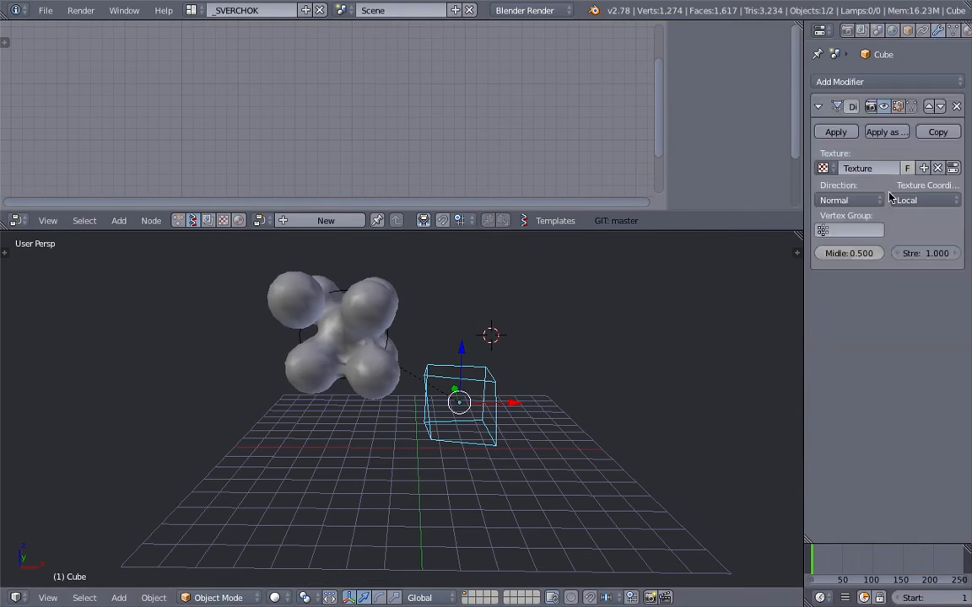
left_click(926, 200)
left_click(894, 150)
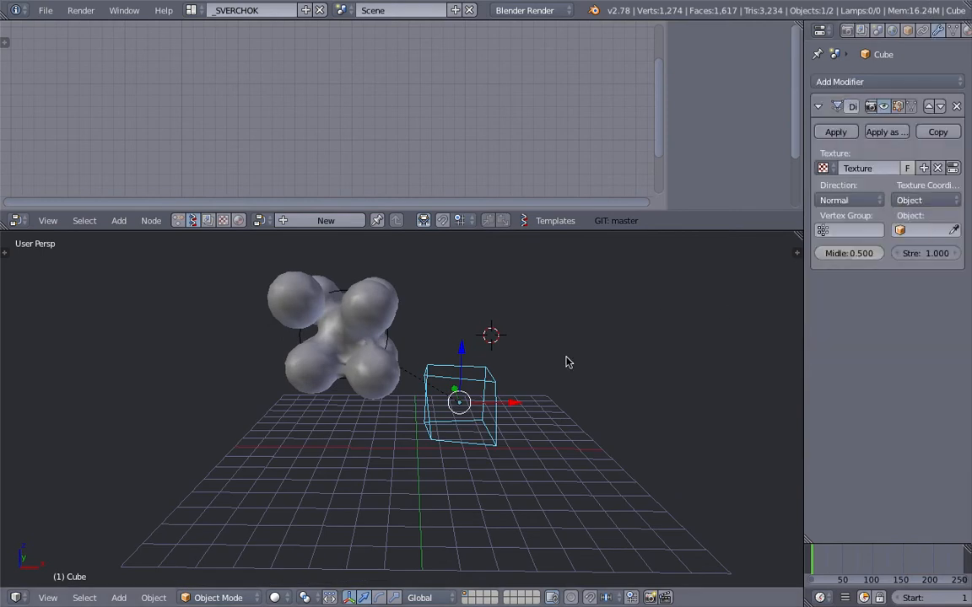
Add a Plain Axes empty and move it above the cube.
key("shift+a")
mouse_move(568, 361)
mouse_move(555, 427)
left_click(620, 427)
key("g")
left_click(576, 380)
Assign the Empty as the Displace modifier's coordinate object, and move the Empty away from the cube to shift the displacement.
right_click(486, 375)
left_click(920, 230)
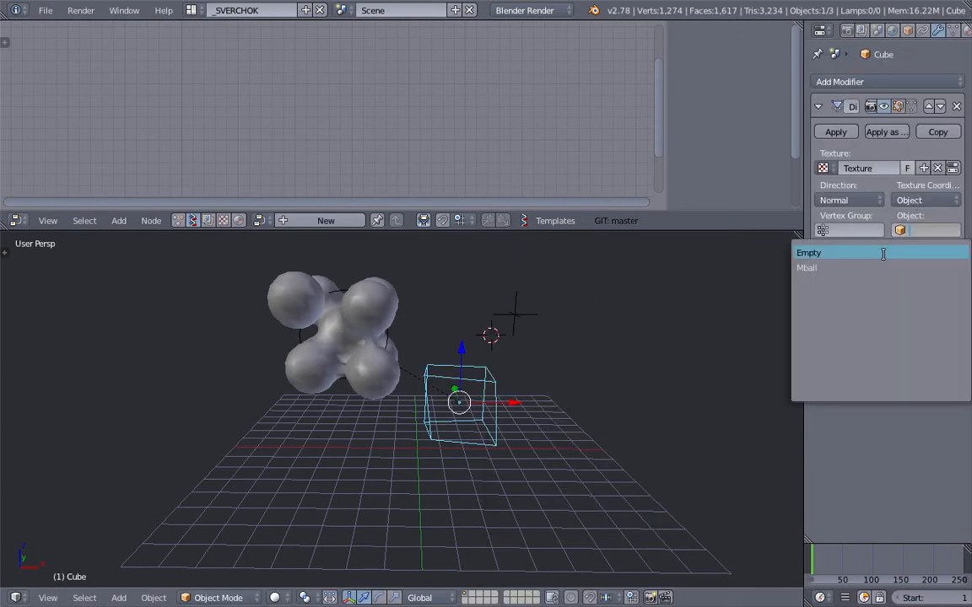
left_click(835, 251)
right_click(516, 314)
key("g")
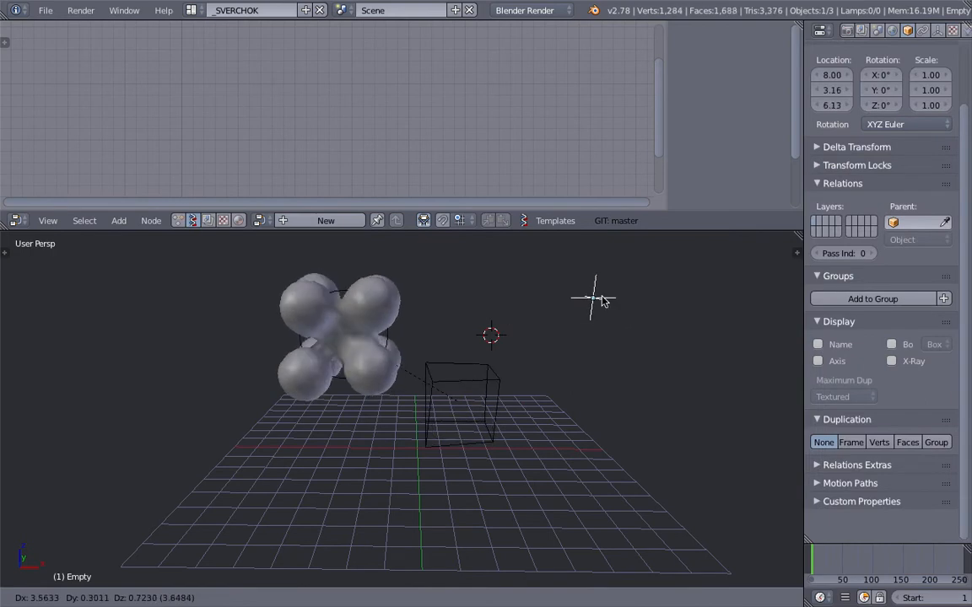
left_click(604, 346)
Scale the cube's vertices down further in Edit Mode to merge the metaball copies more closely, and return to Object Mode.
right_click(483, 387)
key("Tab")
left_click(640, 397)
key("s")
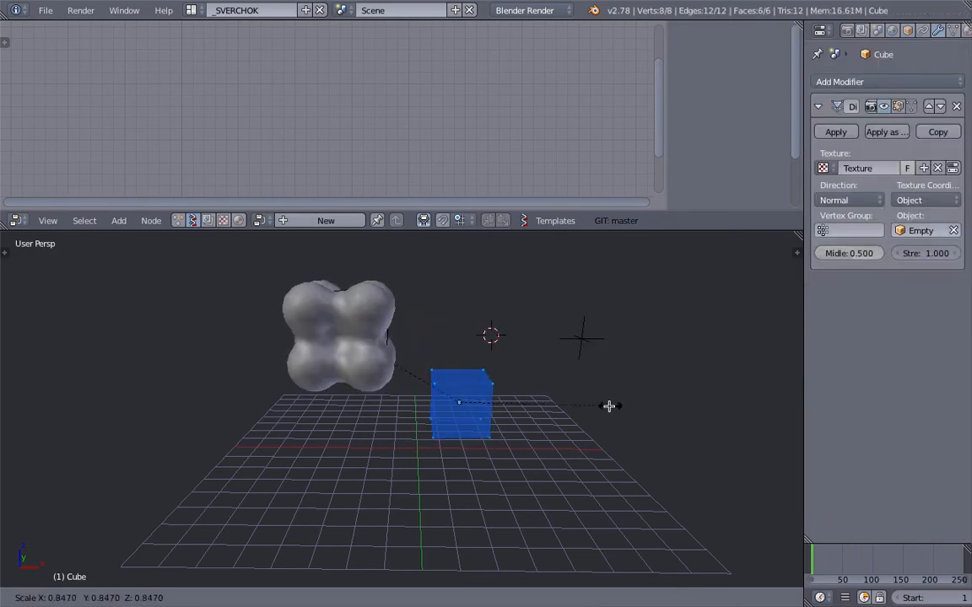
left_click(590, 402)
key("Tab")
left_click(449, 345)
Move the Empty to shift the Clouds displacement across the metaball cluster.
right_click(579, 341)
key("g")
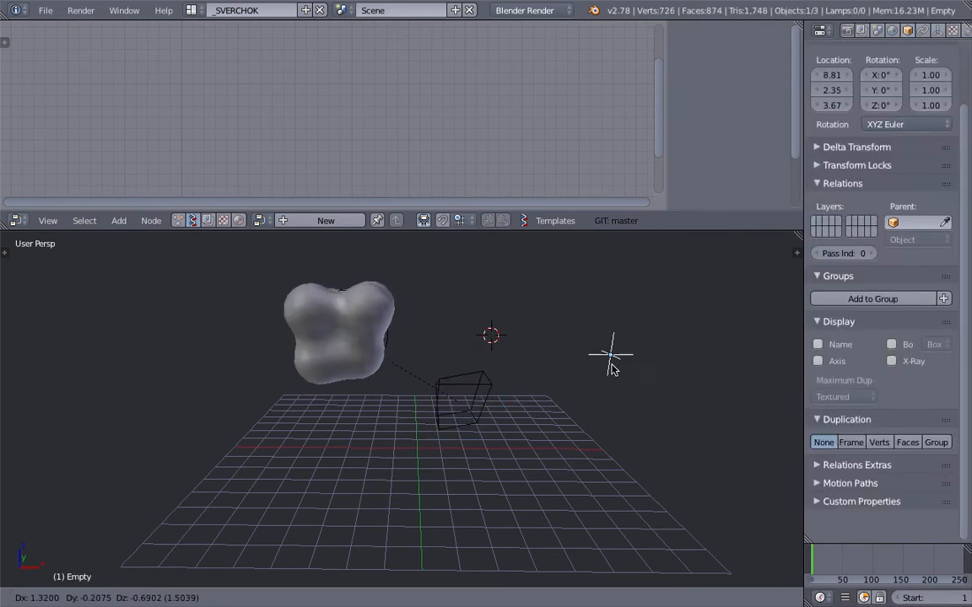
left_click(570, 365)
Add a Subdivision Surface modifier with view level 1 to the cube and place it above the Displace modifier.
right_click(472, 375)
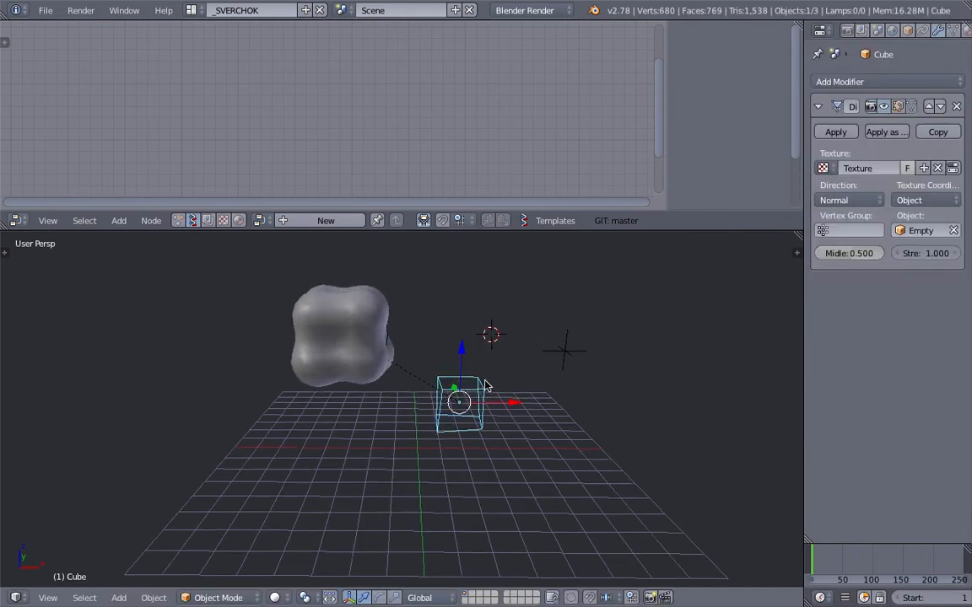
scroll(482, 386, "up", 1)
key("ctrl+2")
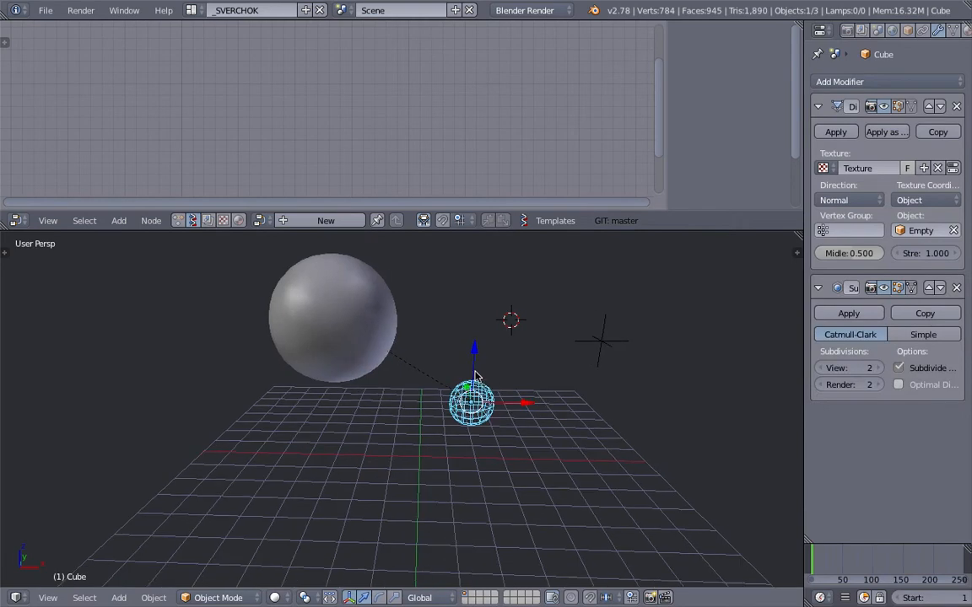
key("ctrl+1")
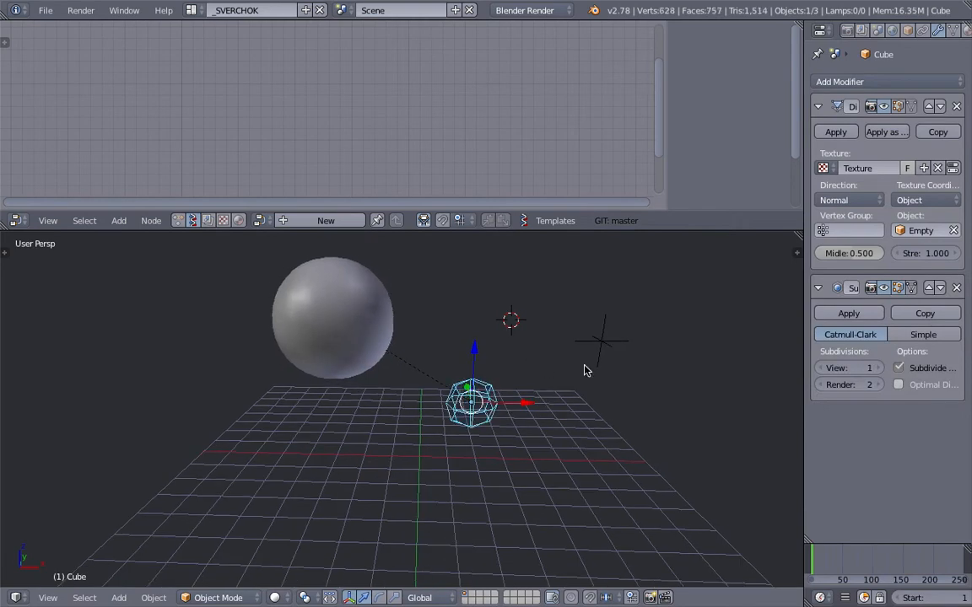
left_click(928, 287)
Move the Empty to about X 6.47, Y 2.36, Z 3.85 to deform the subdivided cluster.
right_click(619, 346)
key("g")
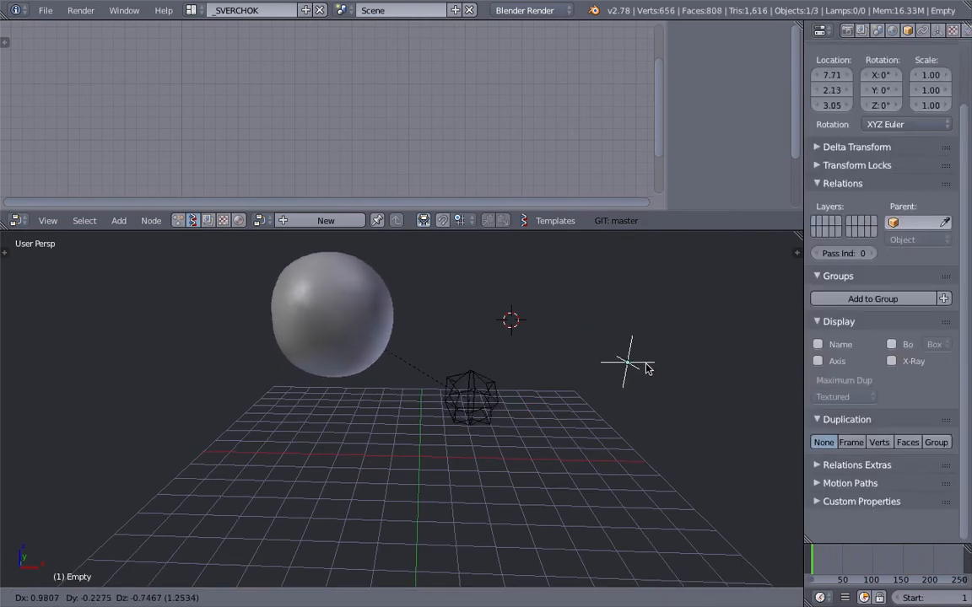
left_click(610, 339)
middle_click_drag(579, 347, 535, 355)
middle_click_drag(415, 323, 436, 328)
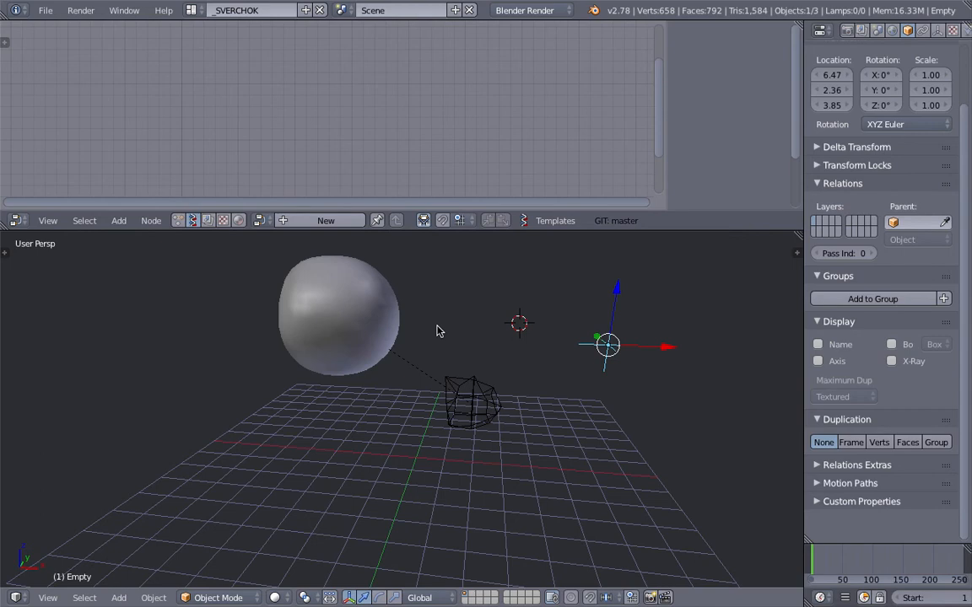
middle_click_drag(503, 348, 516, 364)
Delete all objects in the scene.
key("a")
key("x")
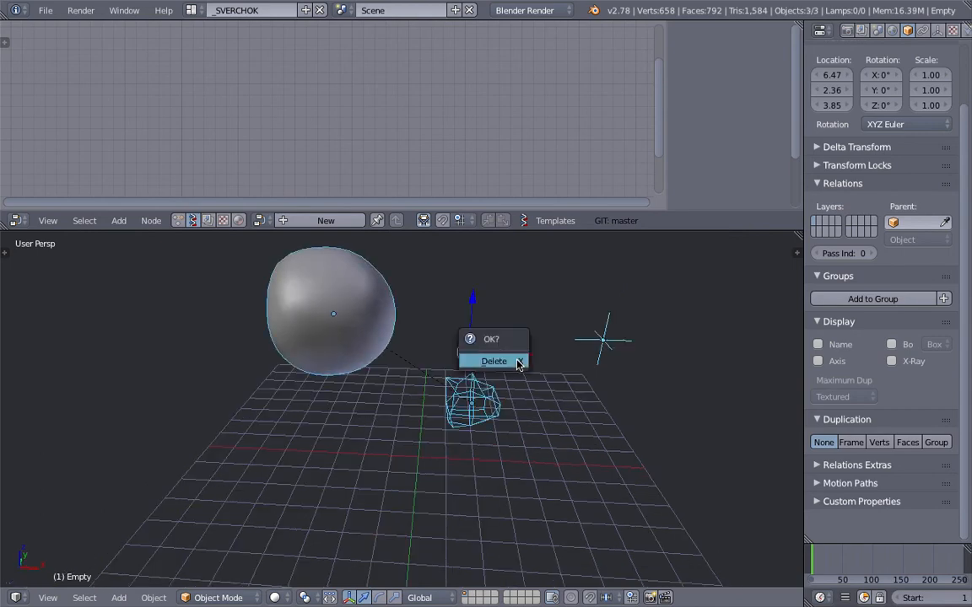
left_click(516, 362)
middle_click_drag(512, 358, 480, 348)
Create a new Sverchok node tree and add an IcoSphere node with 1 subdivision.
left_click(294, 221)
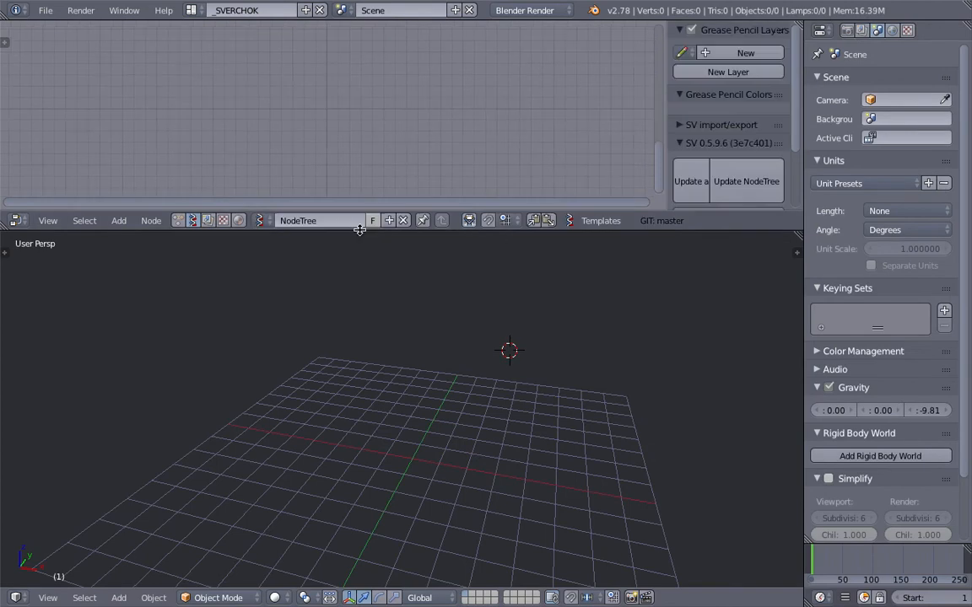
left_click_drag(365, 231, 371, 277)
key("shift+a")
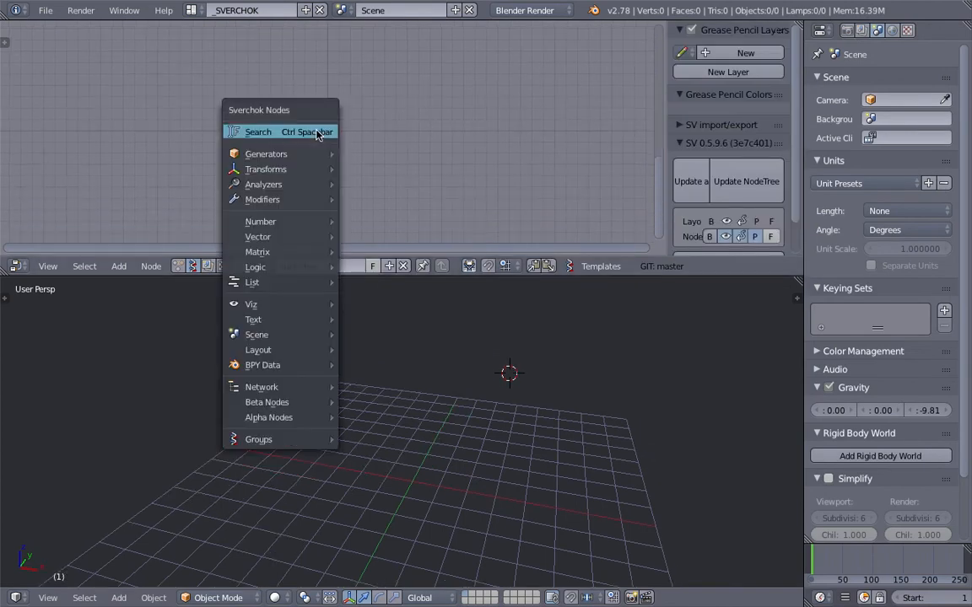
mouse_move(323, 153)
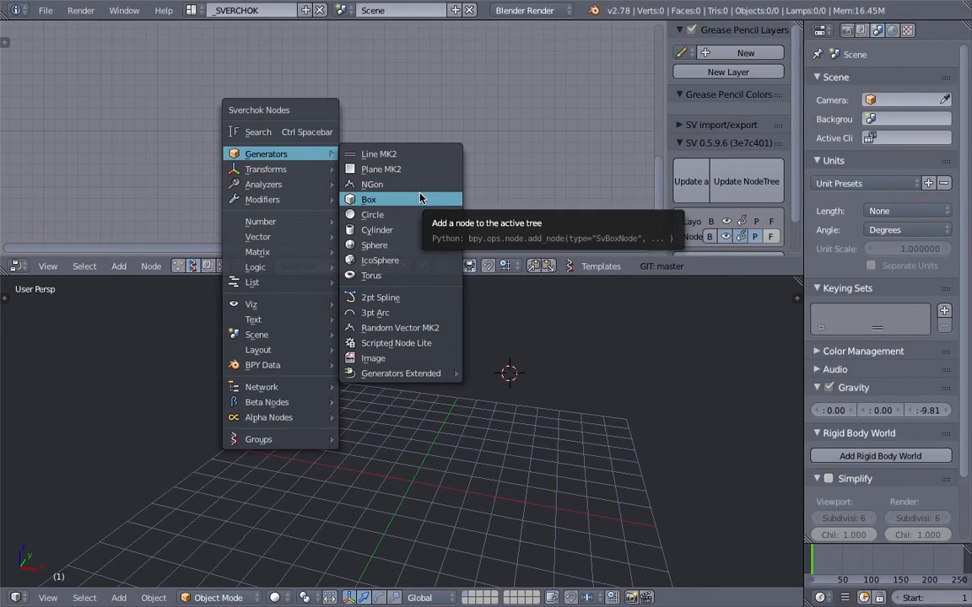
left_click(413, 259)
left_click(228, 92)
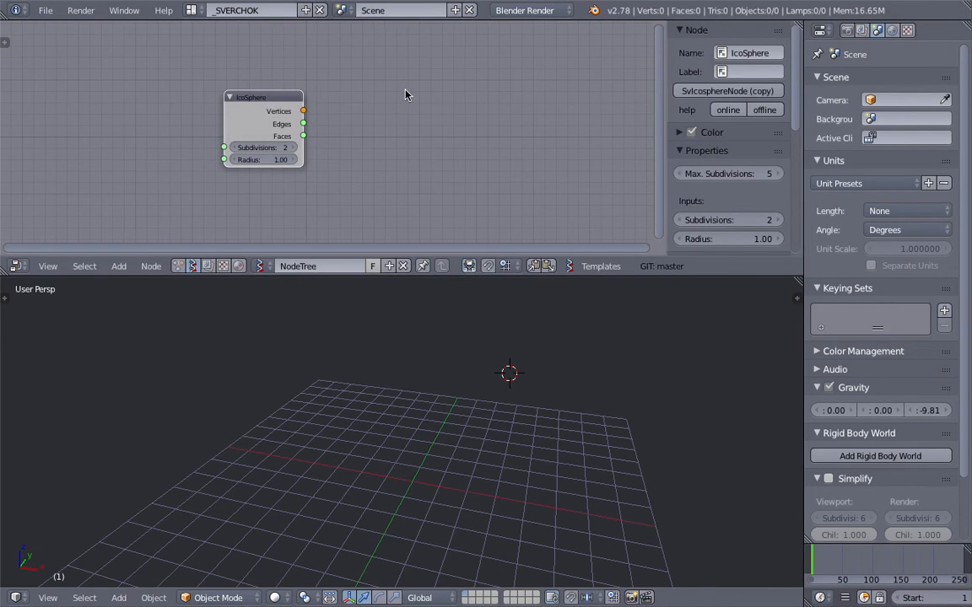
key("shift+a")
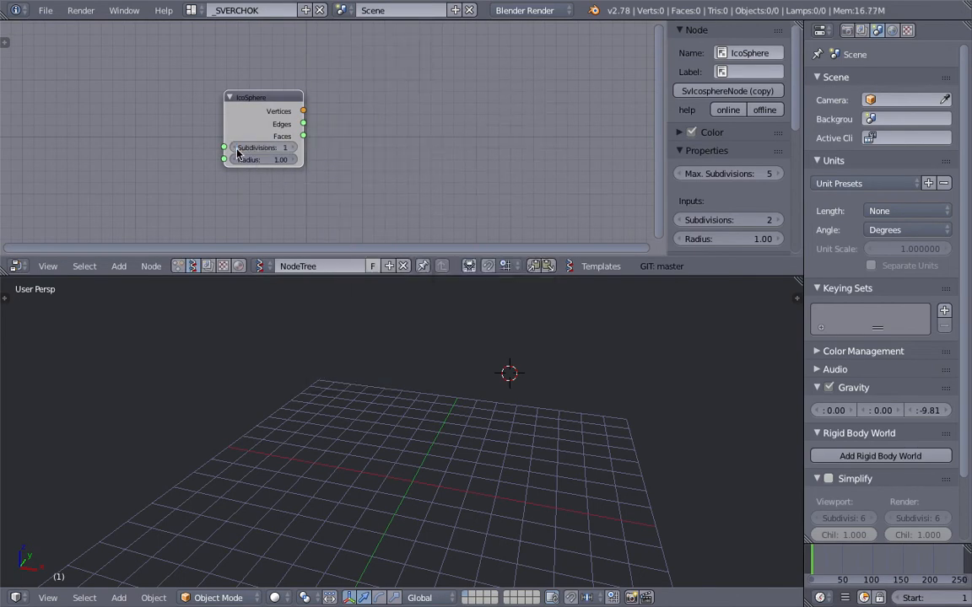
middle_click_drag(236, 149, 222, 163)
Add a Viewer BMesh node fed by the IcoSphere's vertices, and select the generated point mesh in the 3D view.
key("shift+a")
mouse_move(392, 145)
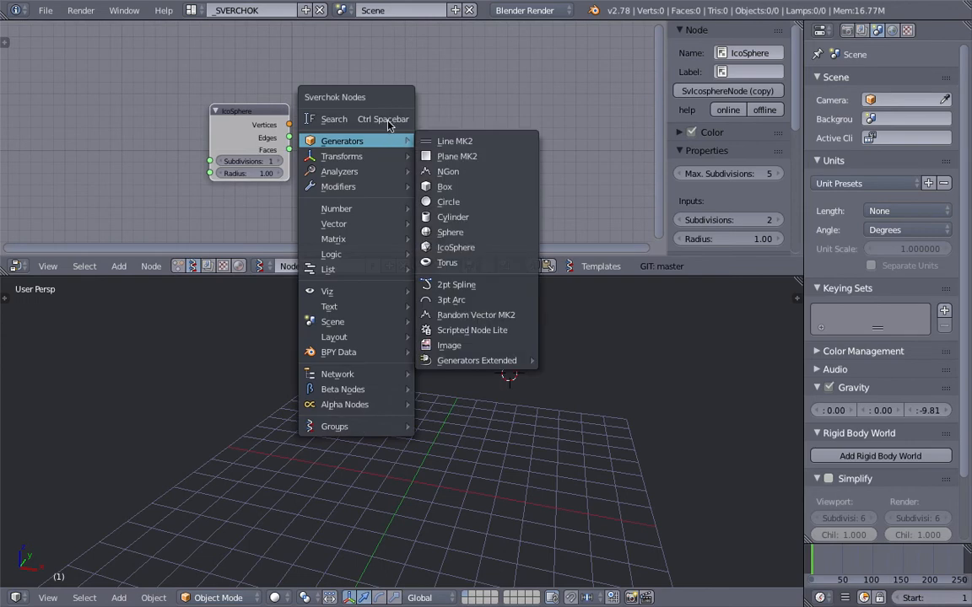
left_click(387, 120)
type("bm")
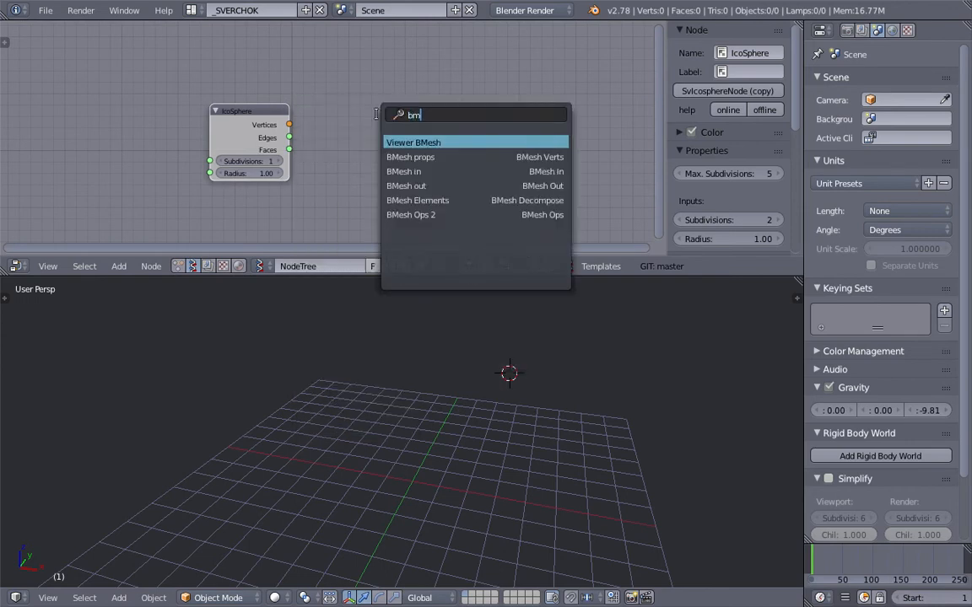
key("Return")
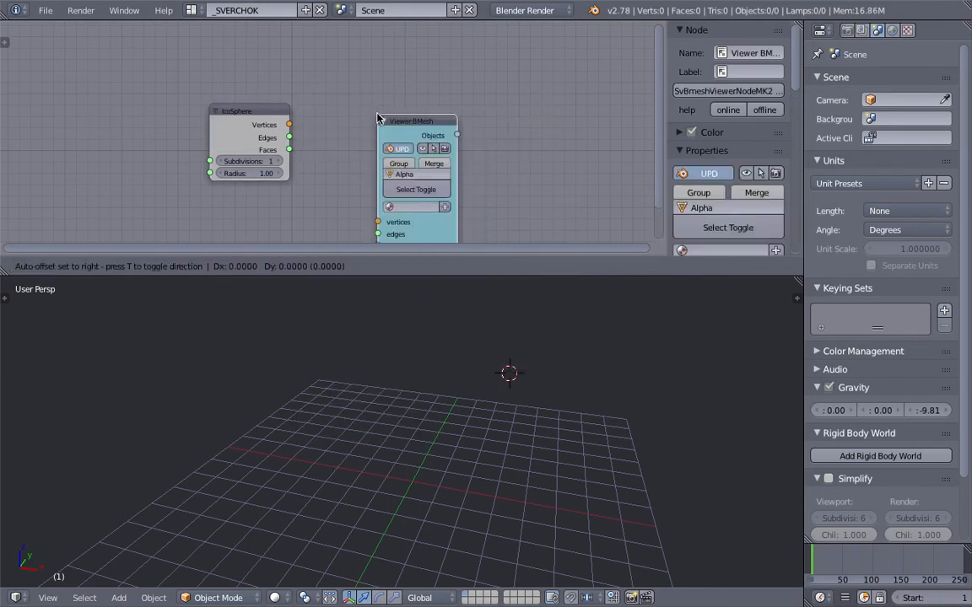
left_click(397, 83)
middle_click_drag(397, 93, 415, 86)
mouse_move(306, 119)
left_mouse_down()
mouse_move(413, 179)
mouse_move(298, 119)
left_mouse_up()
middle_click_drag(456, 326, 482, 419)
right_click(445, 496)
Save the file to the Desktop as ansv_metaballs_001.blend.
key("ctrl+shift+s")
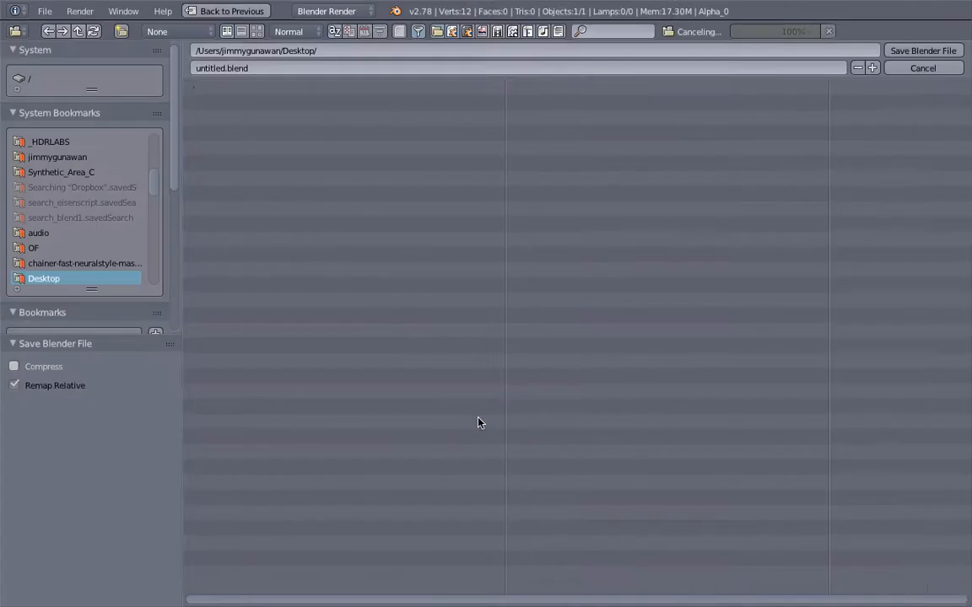
left_click(346, 69)
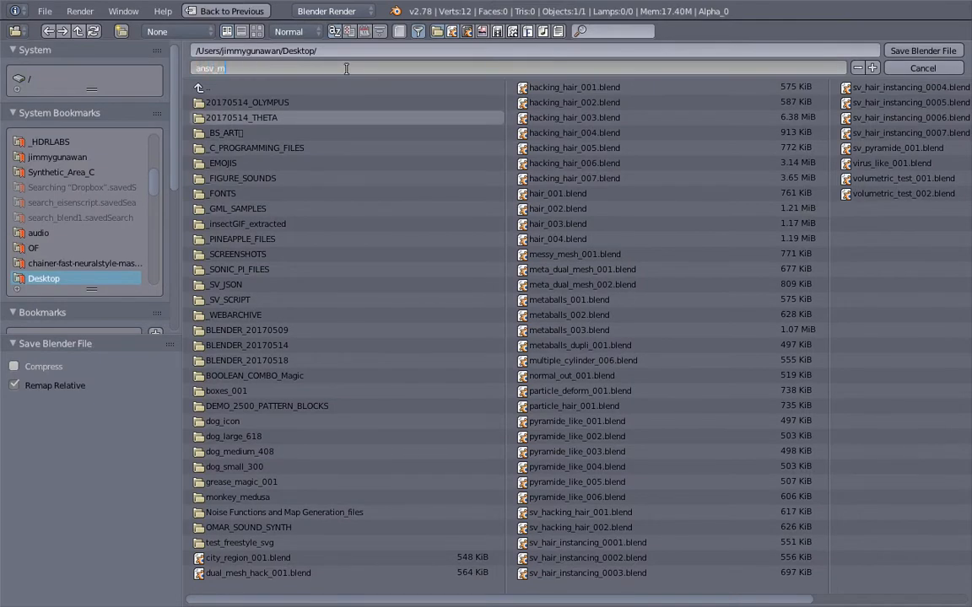
type("ansv_metaballs_001")
key("Return")
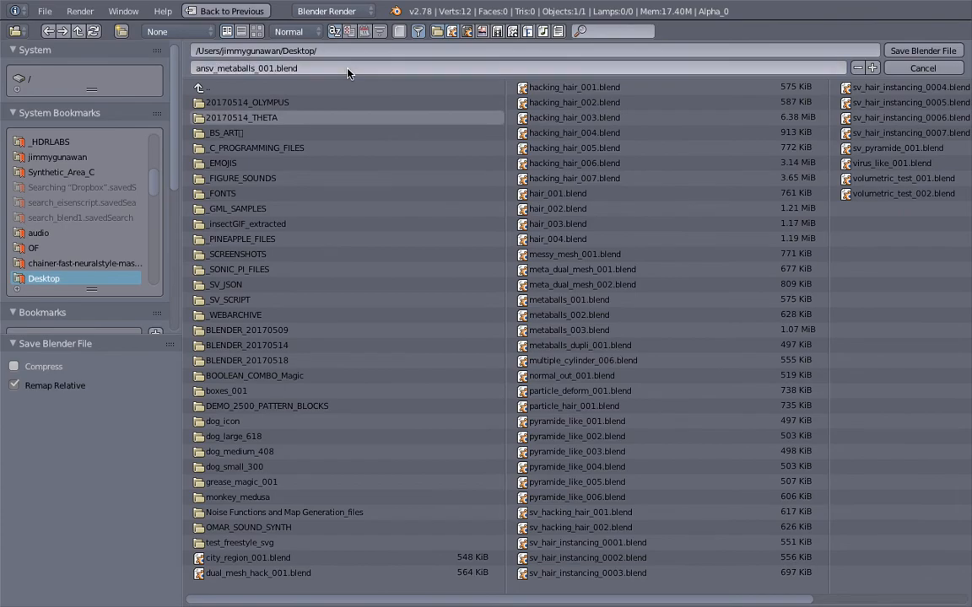
left_click(844, 51)
Add a Ball metaball and move it away from the icosphere points.
scroll(523, 396, "up", 2)
middle_click_drag(523, 396, 503, 383)
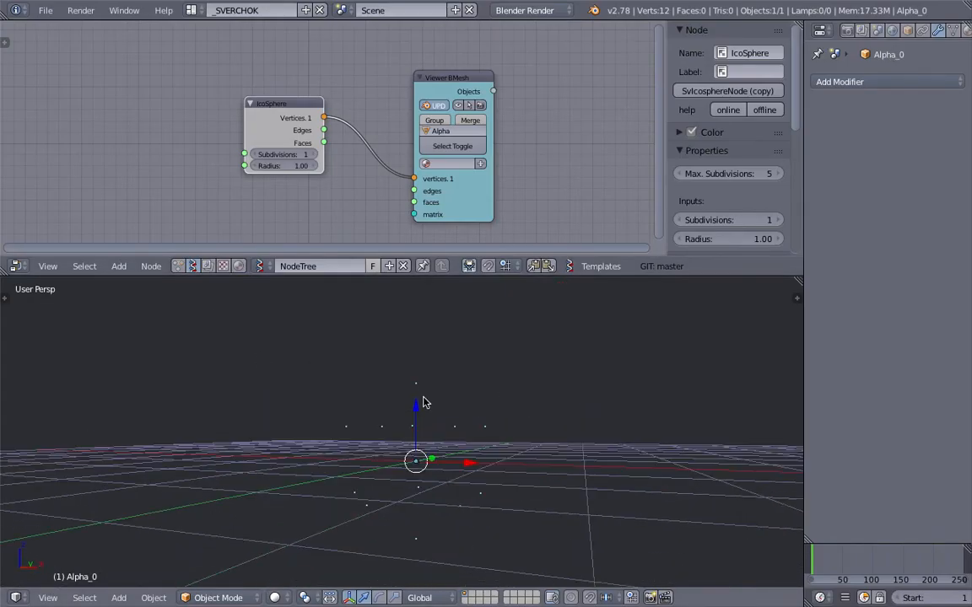
middle_click_drag(424, 404, 531, 401)
key("shift+a")
mouse_move(526, 291)
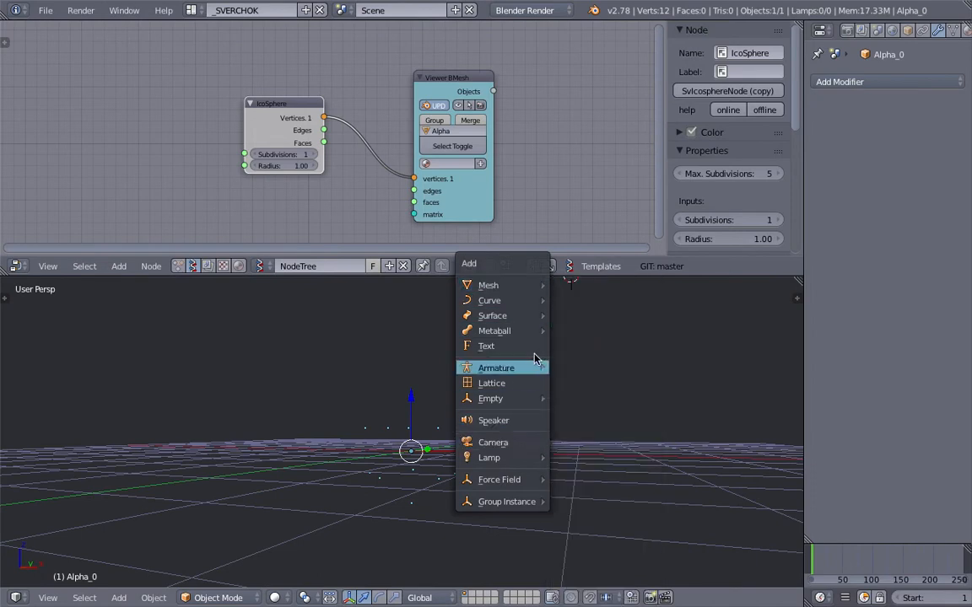
mouse_move(534, 326)
left_click(577, 331)
key("g")
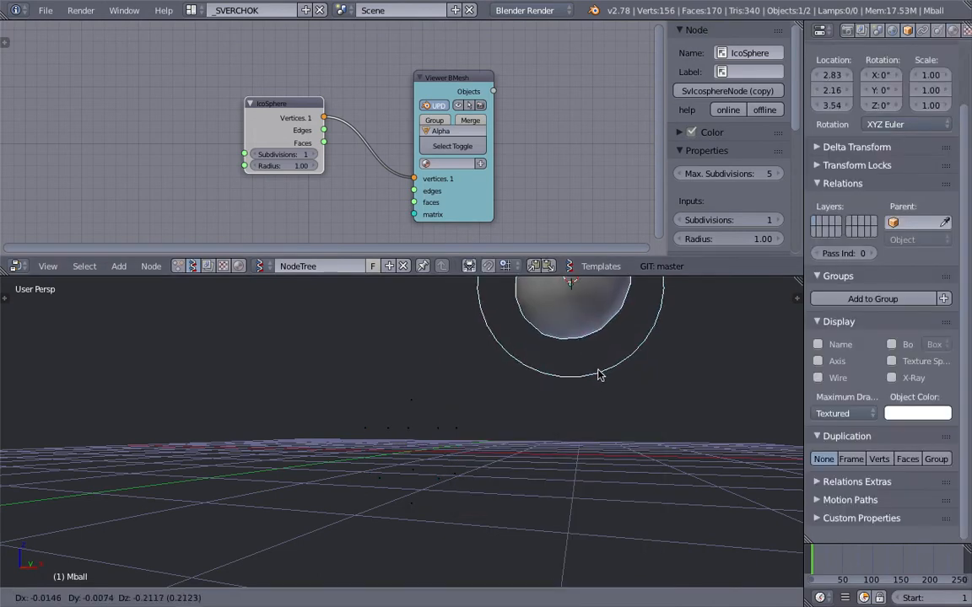
left_click(272, 404)
Scale the metaball to about 0.54 and move it to about X -7.65, Y -1.81, Z 2.91.
key("s")
left_click(363, 415)
middle_click_drag(358, 411, 356, 431)
key("g")
left_click(323, 434)
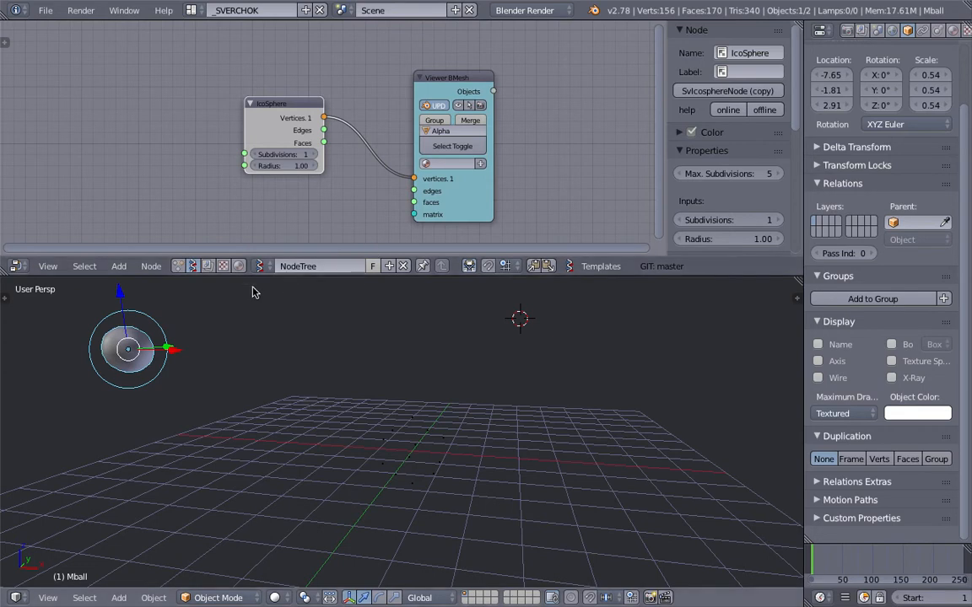
Create a new Animation Nodes tree and turn off its Always auto-execution option.
left_click(177, 266)
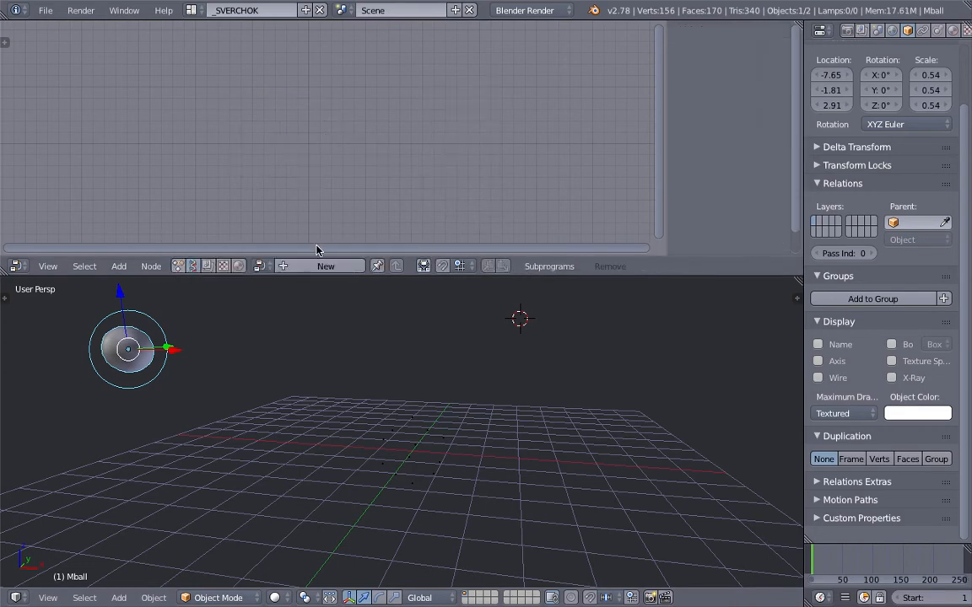
left_click(320, 265)
key("shift+a")
left_click(267, 134)
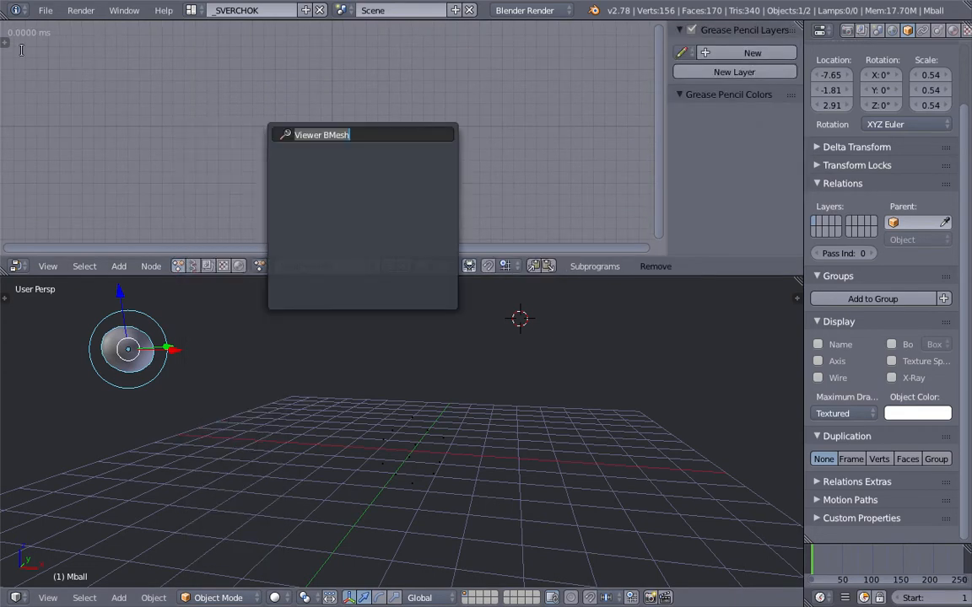
key("t")
left_click(10, 106)
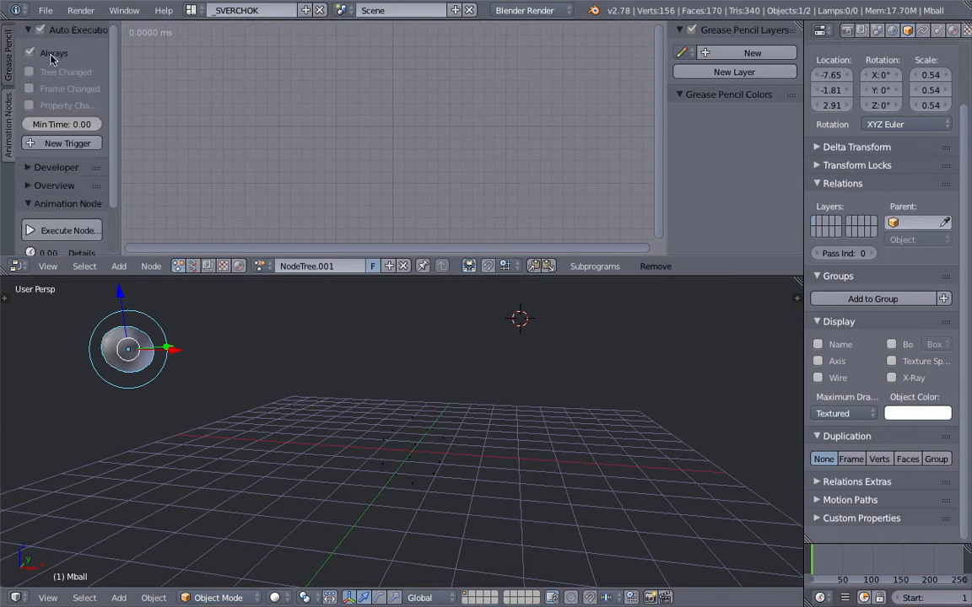
Add an Object Instancer node with Mball as its source, and enable Copy Full Object and Deep Copy.
key("shift+a")
left_click(354, 110)
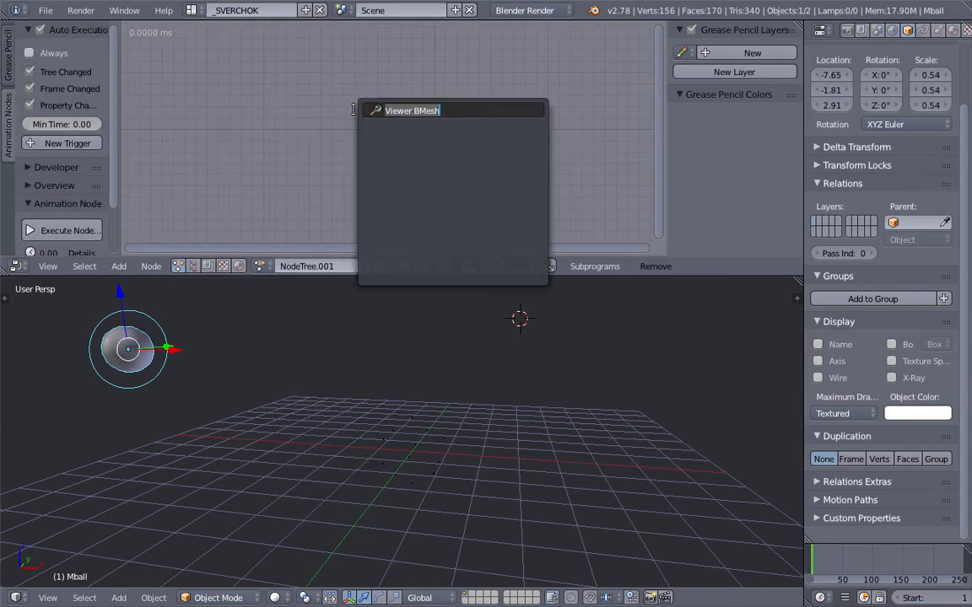
key("shift+a")
left_click(342, 105)
type("inst")
left_click(341, 121)
middle_click_drag(341, 121, 314, 133)
scroll(350, 143, "up", 1)
left_click(417, 199)
left_click(358, 150)
left_click(361, 170)
middle_click_drag(250, 154, 281, 123)
Add a Mesh Data from Object node and space it apart from the Object Instancer node.
key("shift+a")
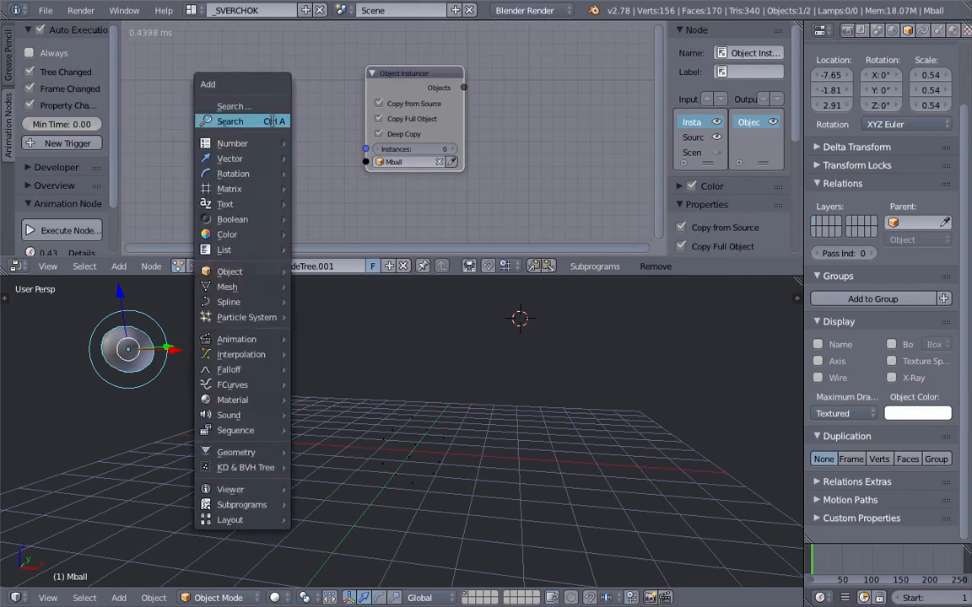
left_click(282, 121)
type("mesh")
key("Down")
key("Return")
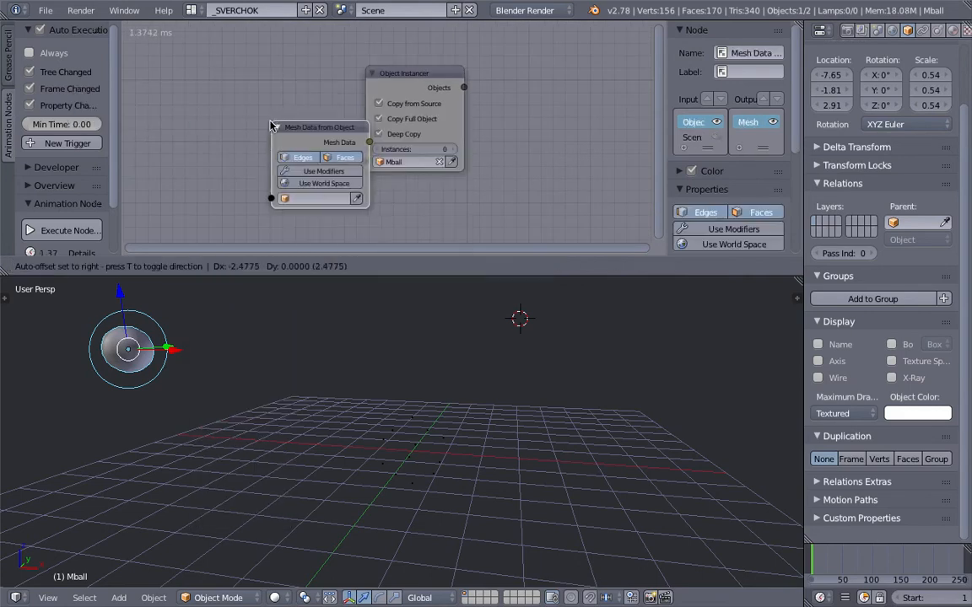
left_click(199, 108)
middle_click_drag(251, 129, 243, 110)
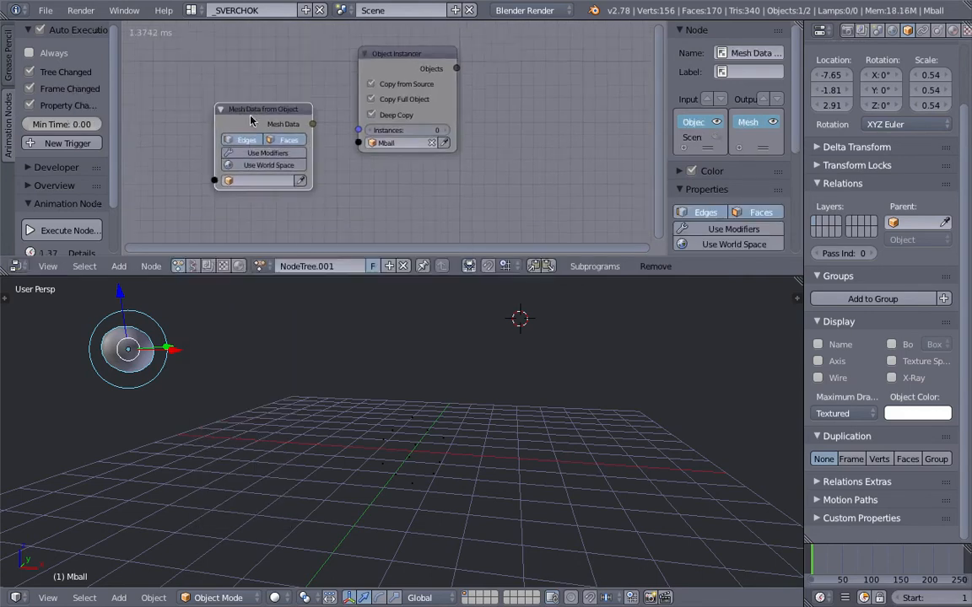
left_click_drag(243, 110, 212, 109)
left_click_drag(402, 59, 445, 59)
Assign Alpha_0 as the source of the Mesh Data from Object node and move the node higher.
right_click(402, 467)
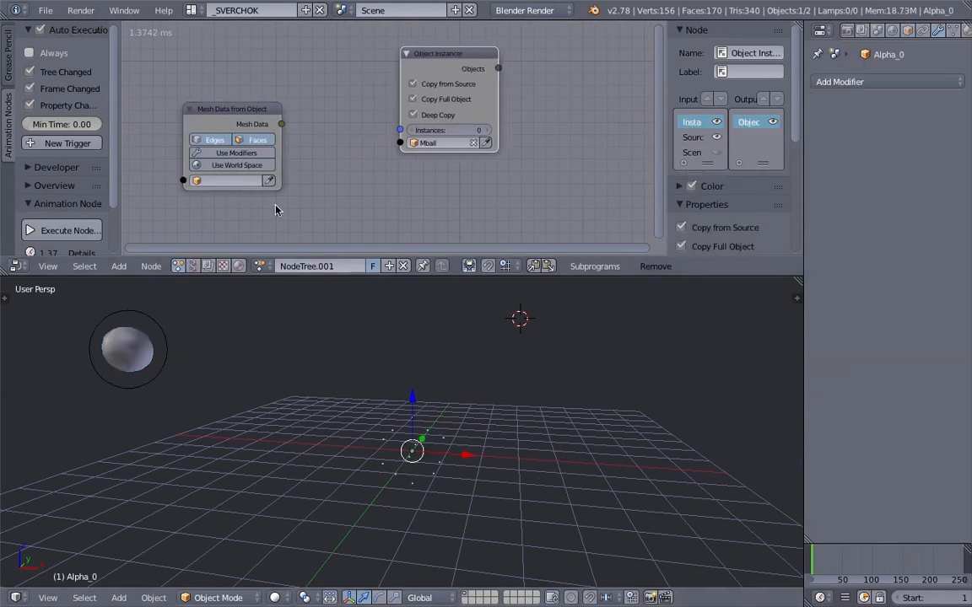
left_click(269, 181)
left_click_drag(245, 112, 231, 79)
Add an Object Mesh Data node beneath the Mesh Data from Object node.
middle_click_drag(353, 194, 356, 177)
key("shift+a")
left_click(356, 175)
type("mesh")
key("BackSpace")
key("BackSpace")
key("BackSpace")
key("BackSpace")
type("object m")
key("Down")
key("Down")
key("Down")
key("Return")
left_click(183, 165)
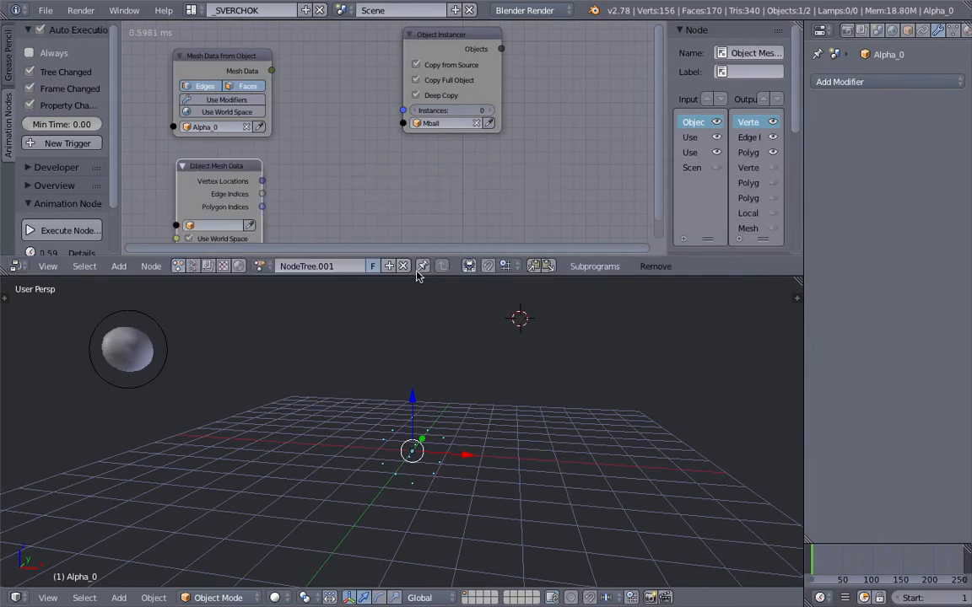
Enlarge the node editor and add a Separate Mesh Data node fed by the Mesh Data from Object output.
left_click_drag(417, 276, 418, 339)
left_click_drag(456, 73, 516, 83)
key("shift+a")
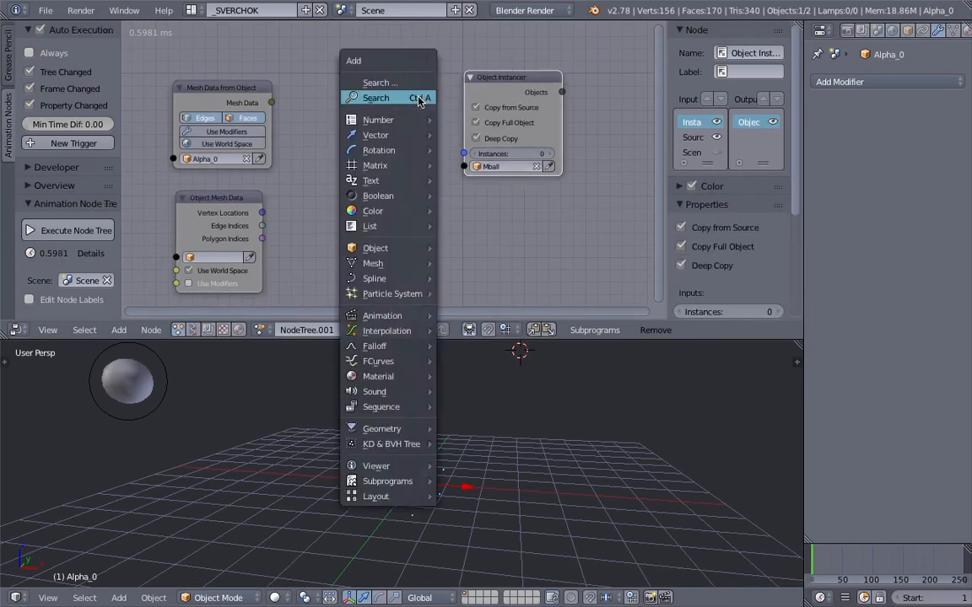
left_click(419, 98)
type("sepa")
key("Down")
key("Down")
key("Down")
key("Down")
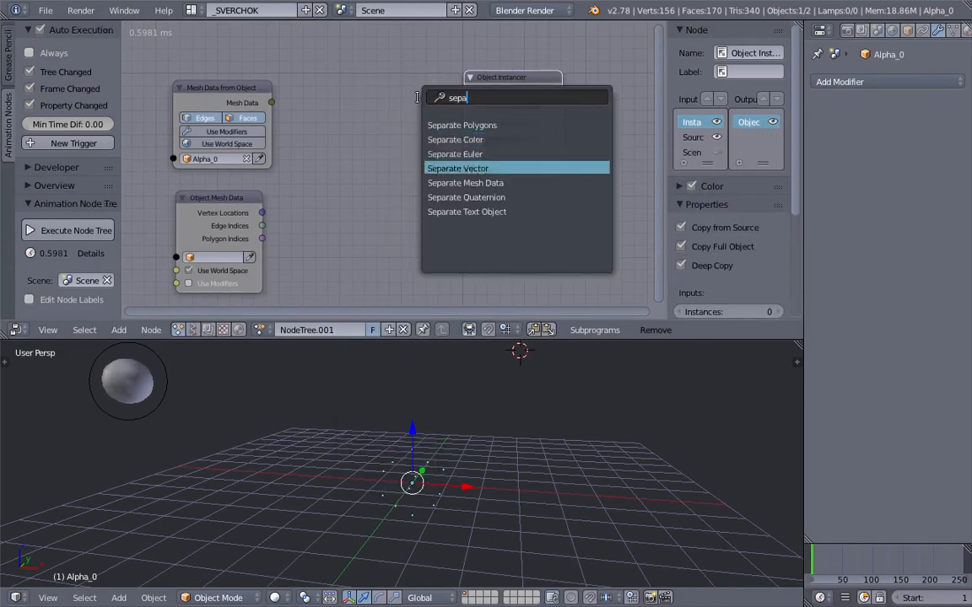
key("Return")
left_click(299, 97)
left_click_drag(271, 102, 322, 134)
Reposition the Object Mesh Data node neatly beneath the Mesh Data from Object node.
scroll(302, 84, "up", 2)
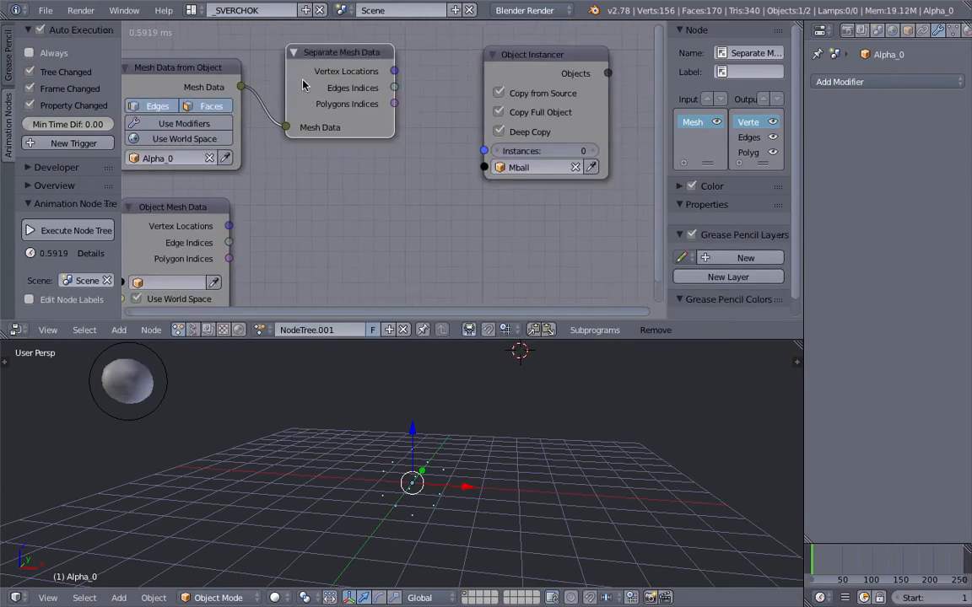
scroll(302, 84, "down", 1)
left_click(187, 66)
left_click_drag(212, 194, 233, 190)
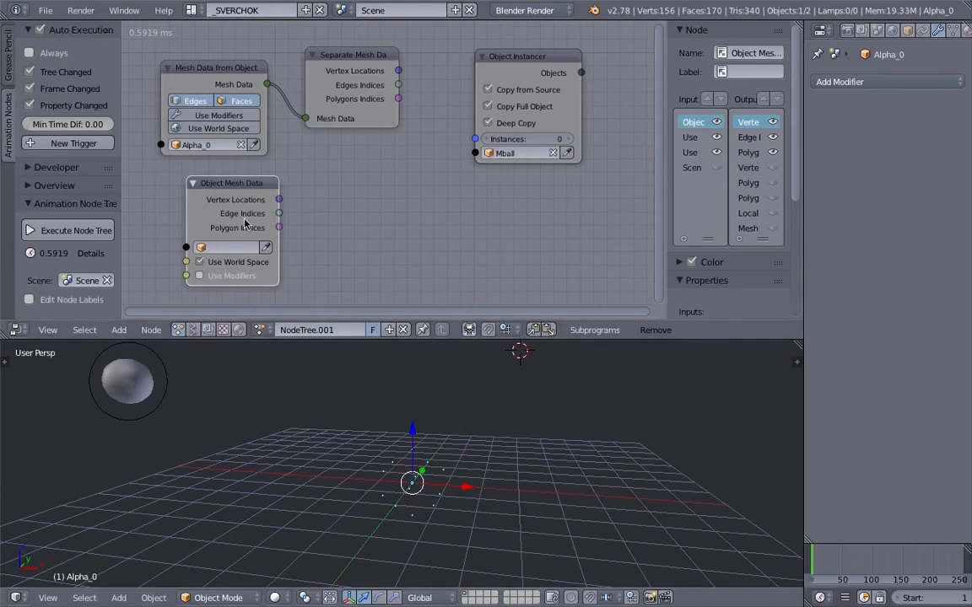
Assign Alpha_0 as the source of the Object Mesh Data node, then widen and reposition the node.
left_click(267, 248)
key("ctrl+s")
left_click(310, 225)
key("g")
left_click(312, 253)
left_click_drag(328, 251, 378, 250)
mouse_move(272, 183)
left_mouse_down()
mouse_move(248, 180)
mouse_move(269, 183)
left_mouse_up()
key("ctrl+s")
left_click(269, 184)
Link the Object Mesh Data vertex locations to the Object Instancer's Instances input through a Get Length node placed between them.
left_click_drag(518, 72, 524, 90)
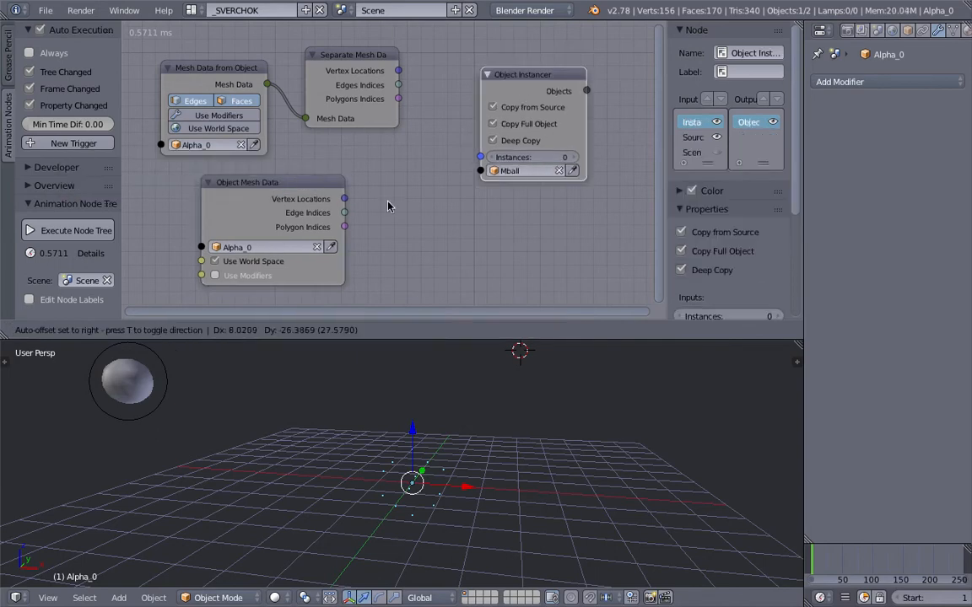
left_click_drag(346, 200, 480, 158)
left_click_drag(403, 129, 429, 164)
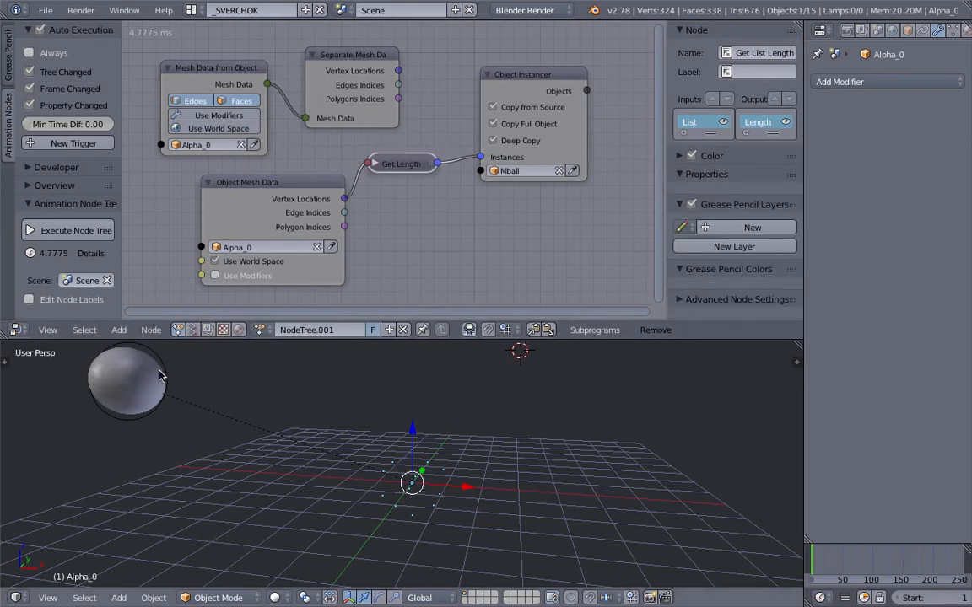
Add an Object Transforms Output node beyond the Object Instancer.
middle_click_drag(455, 219, 407, 225)
left_click_drag(666, 159, 913, 175)
scroll(641, 173, "down", 1)
middle_click_drag(640, 173, 582, 157)
middle_click_drag(444, 175, 414, 179)
left_click(252, 189)
key("shift+a")
left_click(560, 145)
type("object t")
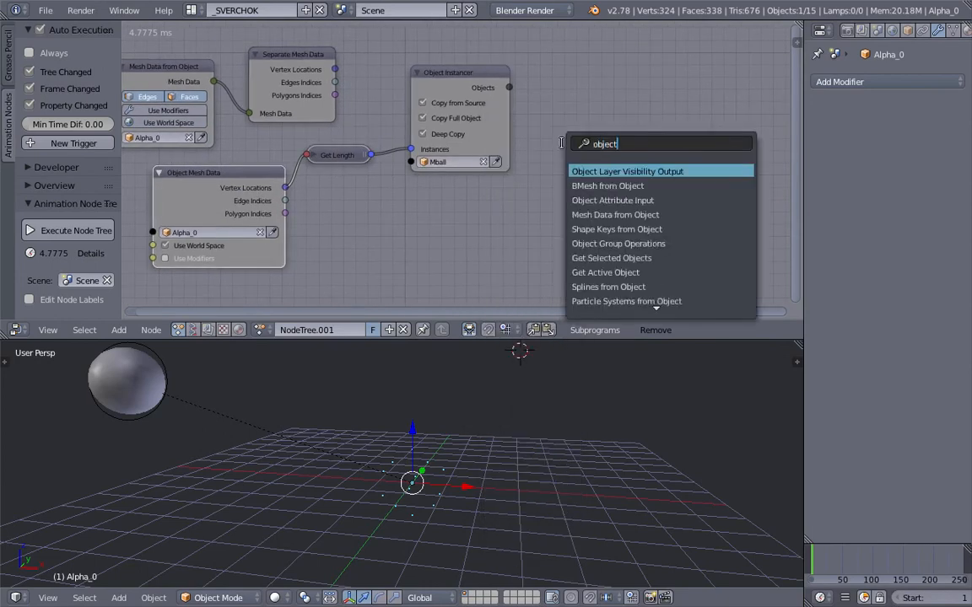
key("Down")
key("Up")
key("Return")
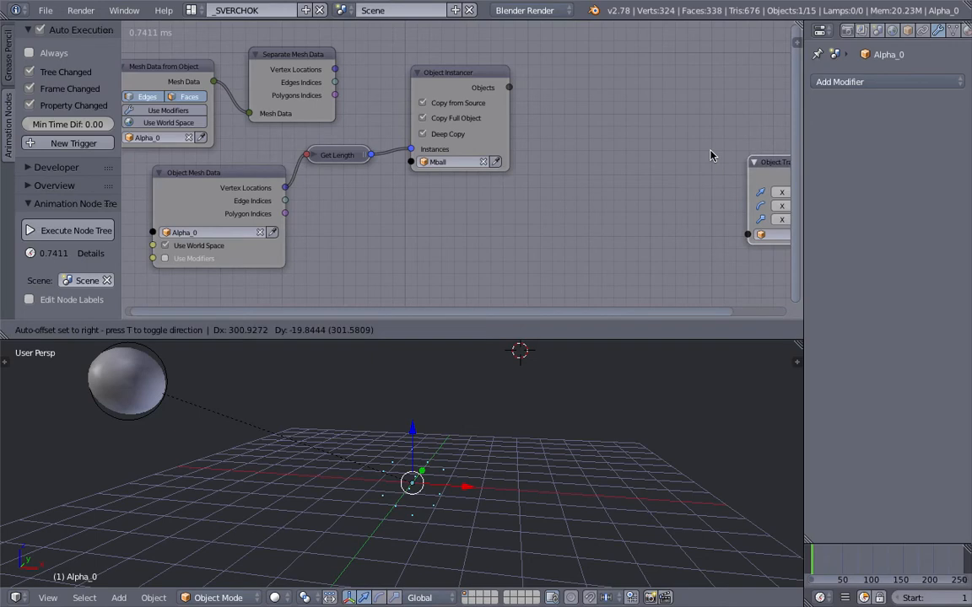
left_click(616, 150)
Enable X, Y and Z location on the Object Transforms Output and feed it the instanced objects and the vertex locations.
left_click_drag(647, 182, 688, 187)
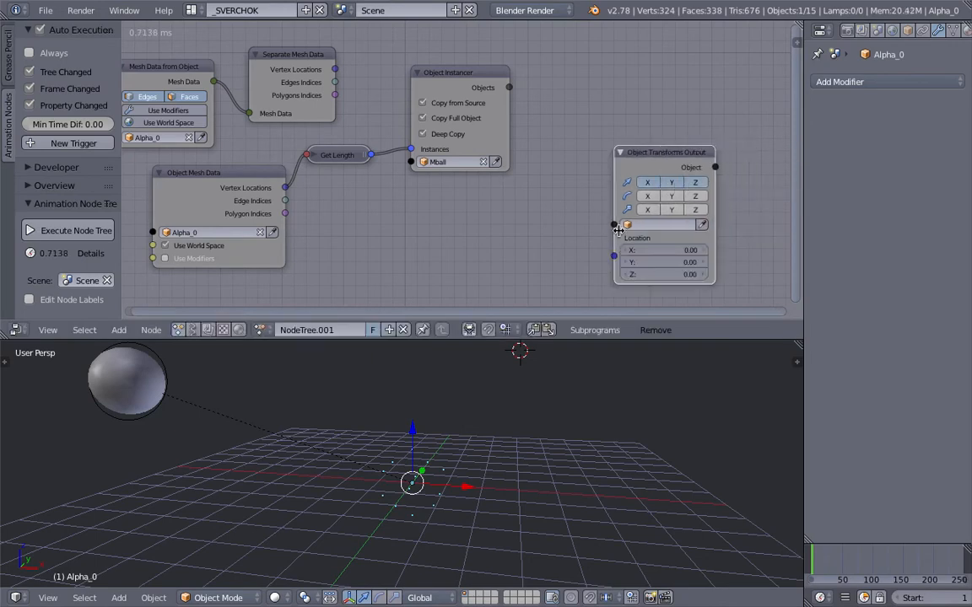
left_click_drag(613, 224, 509, 87)
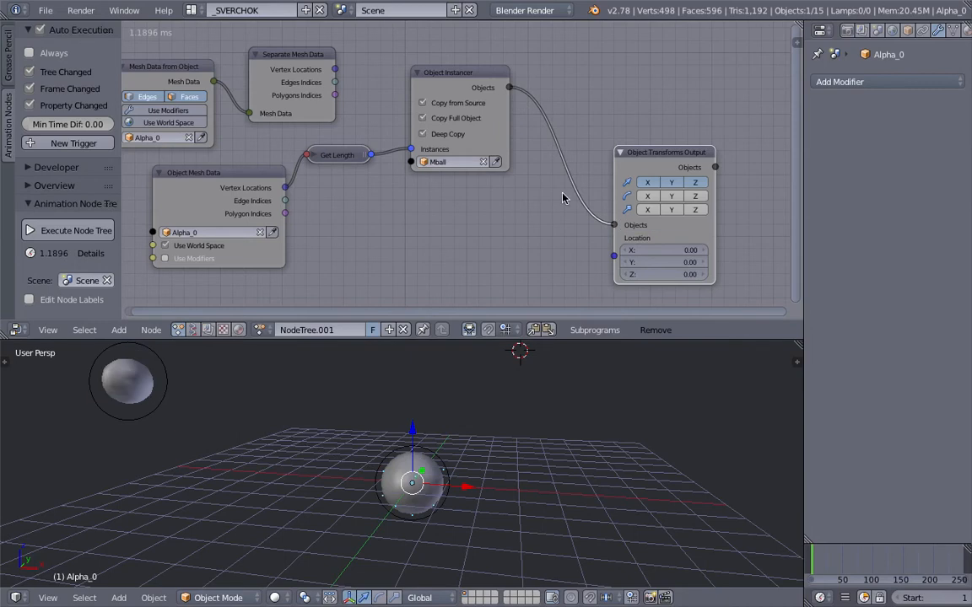
left_click_drag(614, 255, 286, 188)
middle_click_drag(496, 381, 456, 405)
key("ctrl+s")
left_click(497, 458)
middle_click_drag(497, 458, 509, 450)
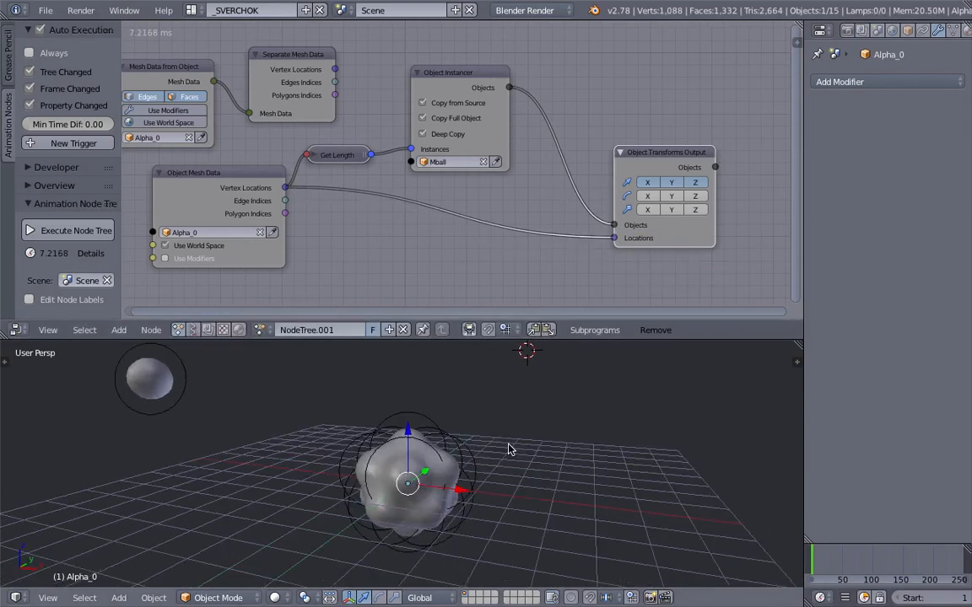
middle_click_drag(404, 483, 438, 453)
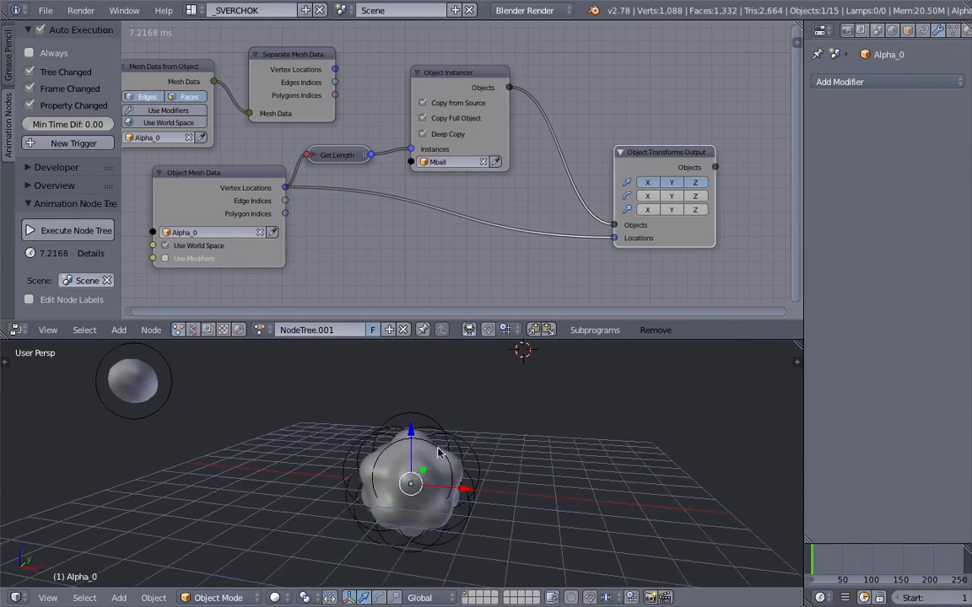
Move the source metaball to about X -6.21, Y -1.68, Z 1.89 and save the file.
right_click(164, 374)
key("g")
left_click(257, 439)
scroll(252, 435, "down", 2)
key("ctrl+s")
left_click(248, 433)
Try placing the source metaball on layer 2, then return it to layer 1.
key("m")
key("2")
scroll(252, 400, "up", 2)
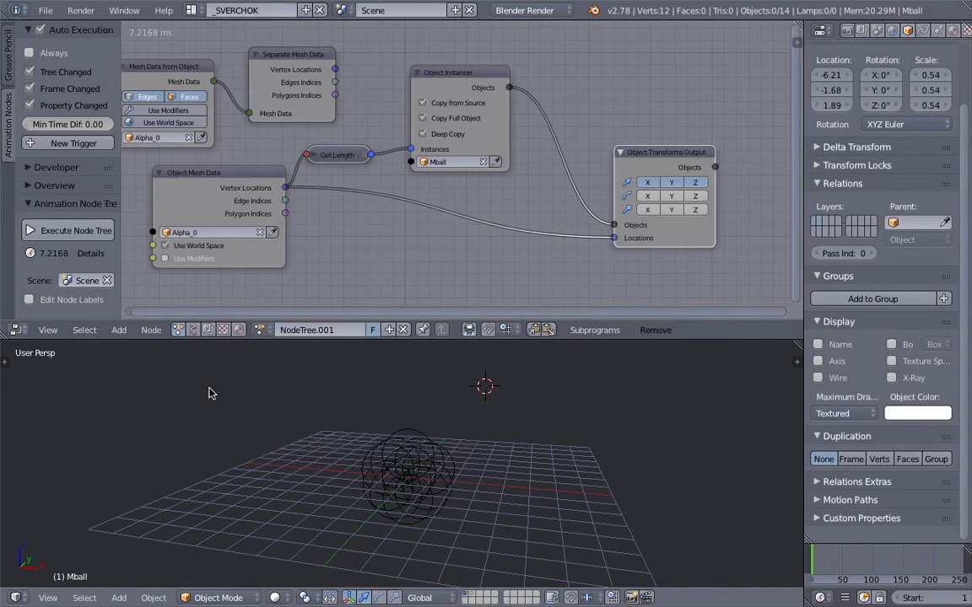
key("2")
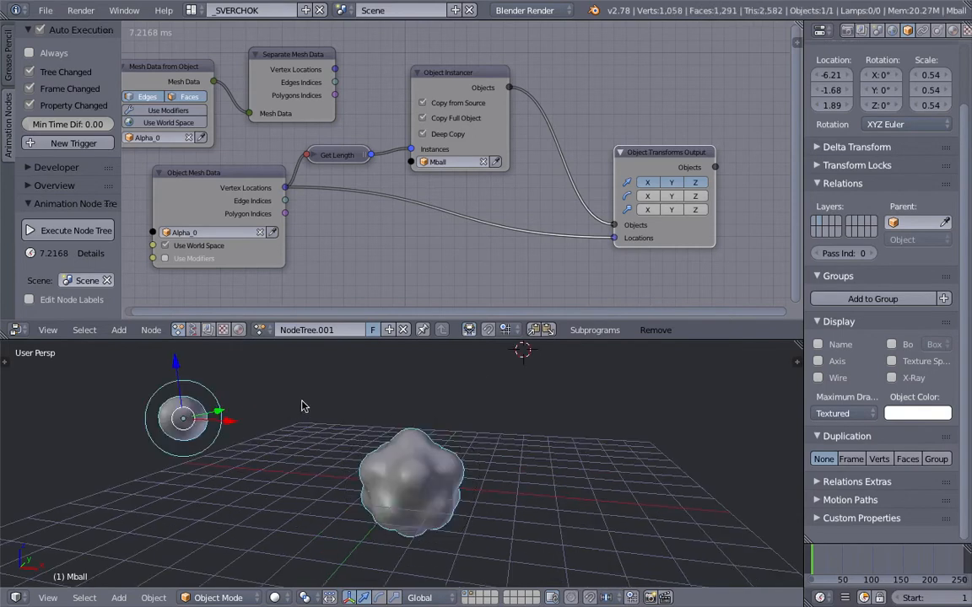
key("m")
key("1")
key("1")
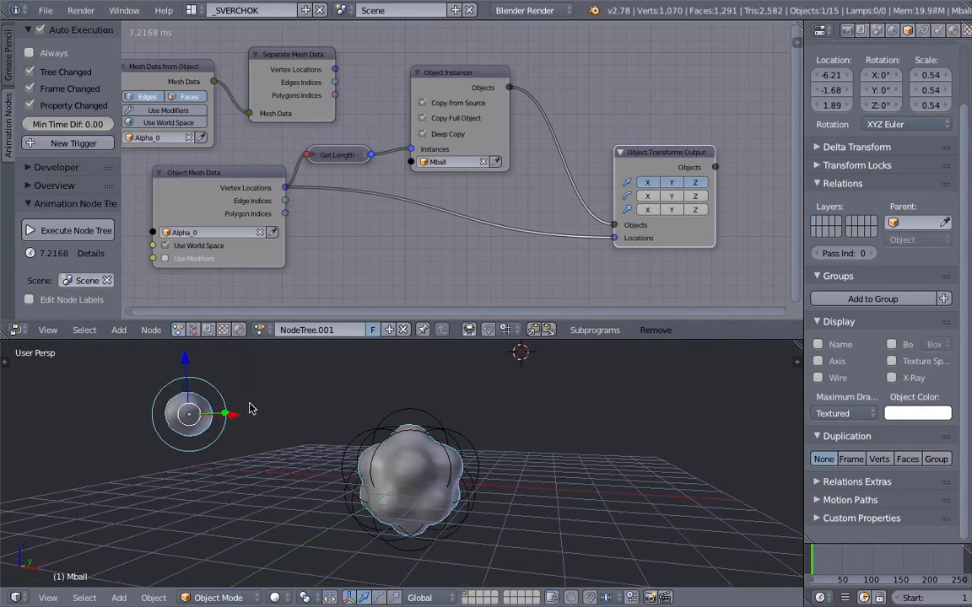
Move the source metaball far from the cluster to about X -17.0, Y -4.83, Z 4.48 and save the file.
key("g")
scroll(174, 386, "down", 3)
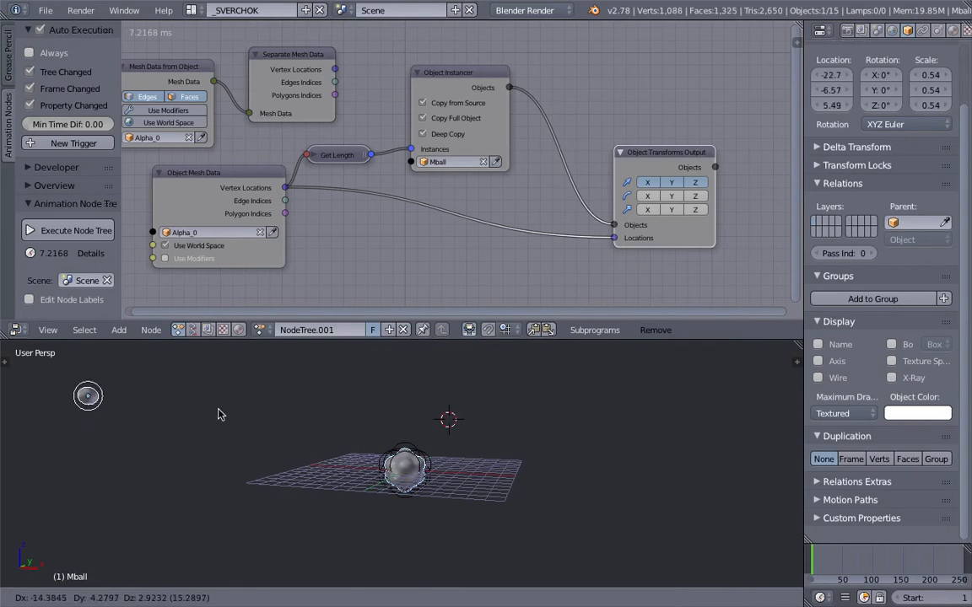
left_click(289, 428)
scroll(321, 428, "up", 4)
key("ctrl+s")
left_click(366, 428)
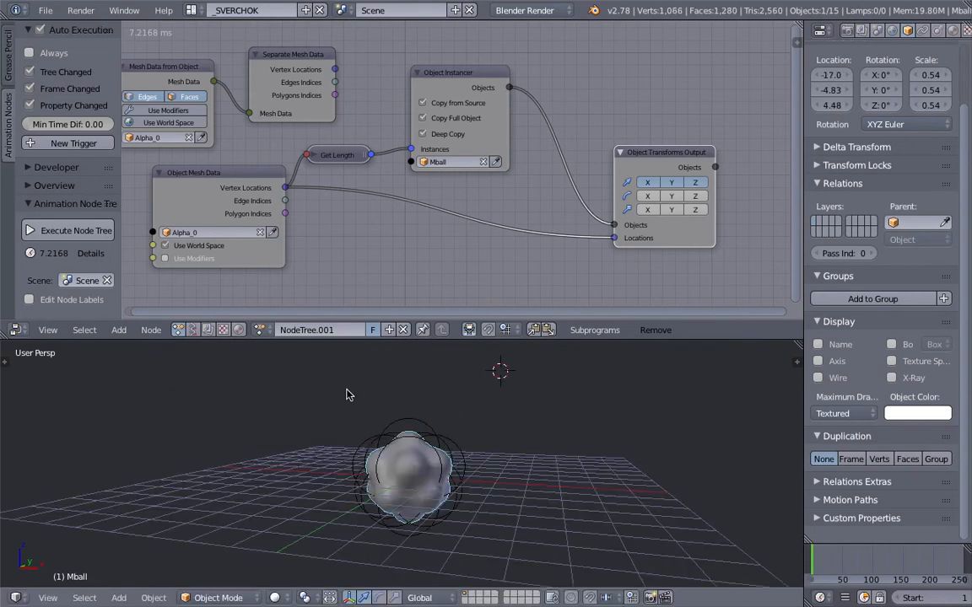
Open the Sverchok tree NodeTree and set the IcoSphere radius to 2.29.
left_click(193, 330)
left_click(259, 330)
left_click(278, 351)
middle_click_drag(378, 229, 272, 211)
scroll(272, 211, "up", 3)
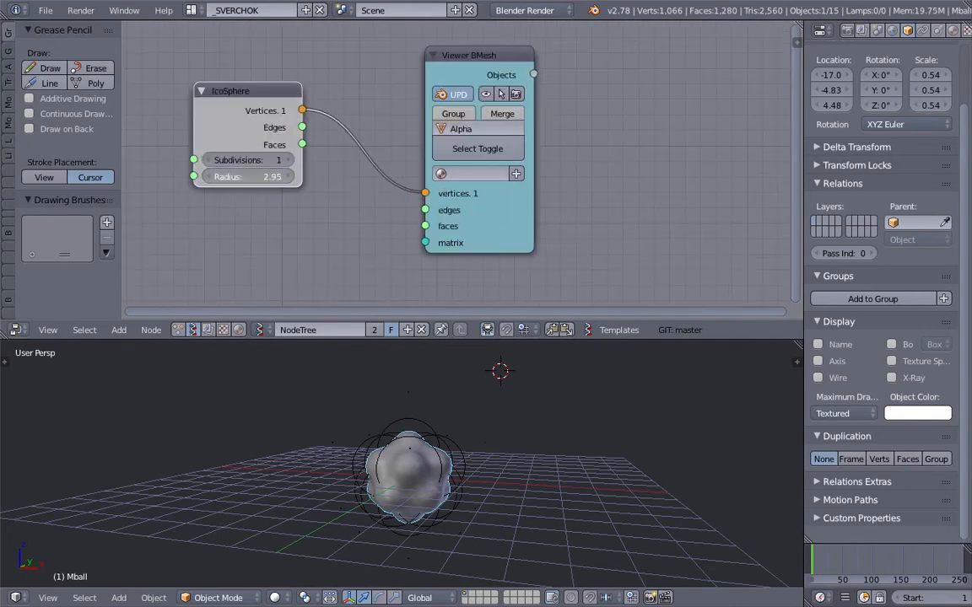
left_click_drag(253, 176, 260, 176)
middle_click_drag(471, 463, 463, 462)
mouse_move(254, 176)
left_mouse_down()
mouse_move(240, 176)
mouse_move(268, 176)
left_mouse_up()
middle_click_drag(464, 473, 477, 475)
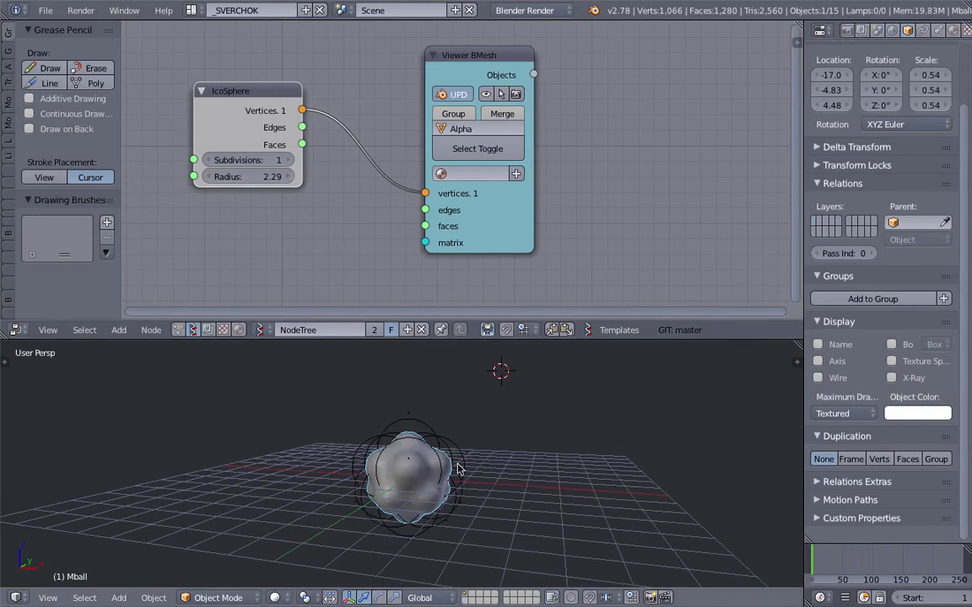
Set the Animation Nodes auto execution to Always and reopen the Sverchok tree NodeTree.
left_click(178, 330)
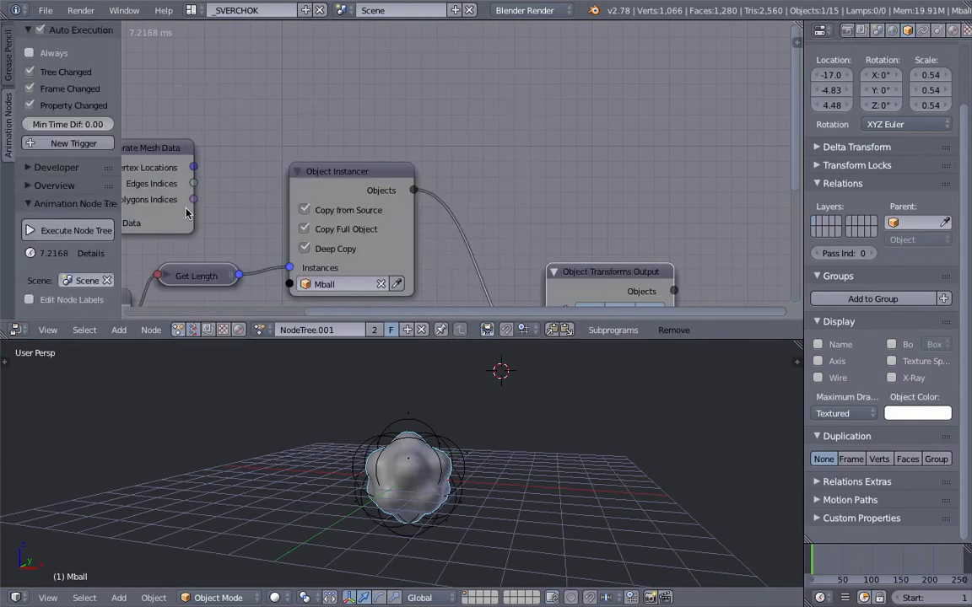
left_click(58, 56)
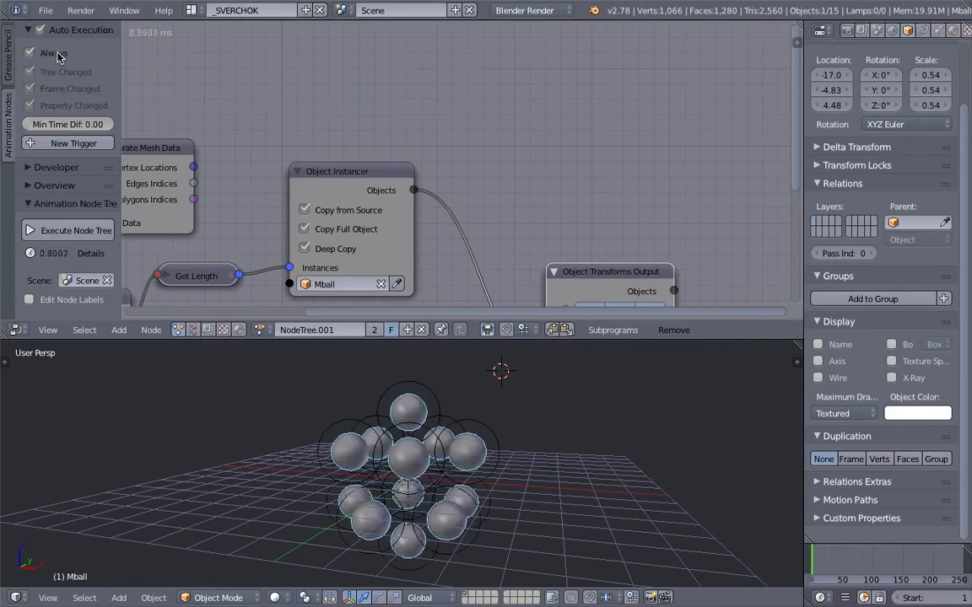
left_click(192, 329)
left_click(260, 330)
left_click(278, 355)
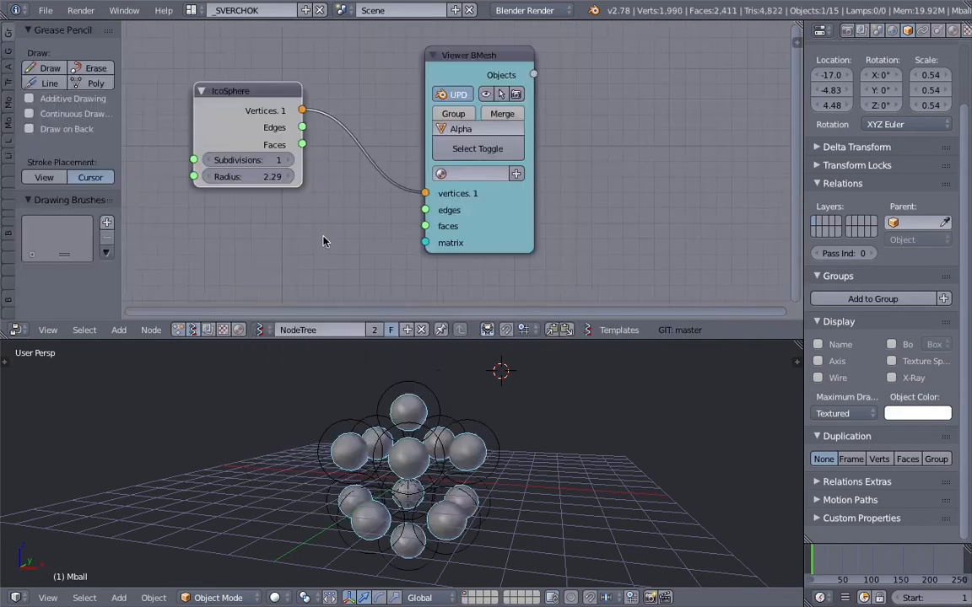
Try the IcoSphere at radius 1.03 and 0 subdivisions, then set radius 1.27 and 1 subdivision.
mouse_move(257, 176)
left_mouse_down()
mouse_move(275, 176)
mouse_move(245, 176)
left_mouse_up()
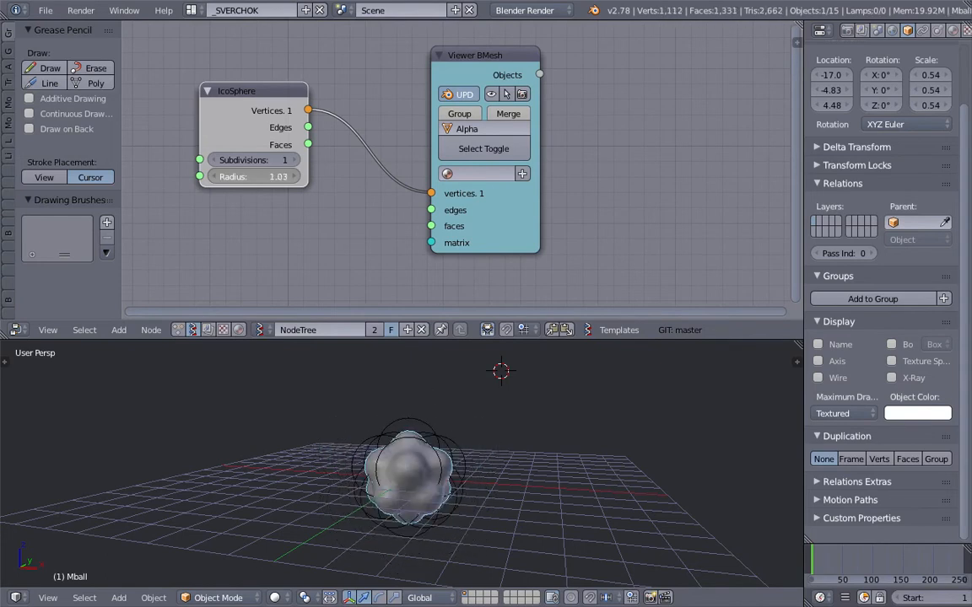
left_click(221, 160)
middle_click_drag(228, 379, 248, 395)
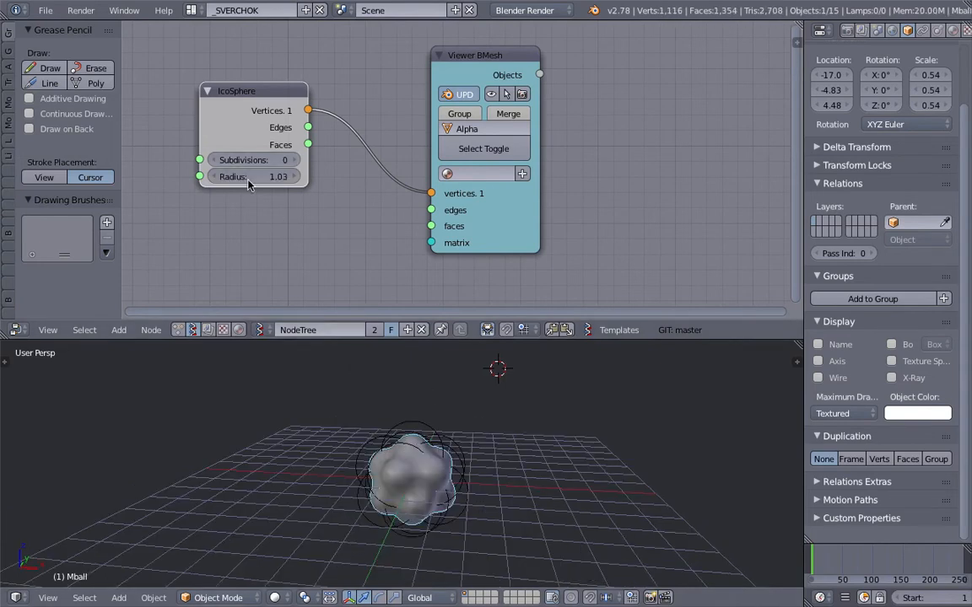
left_click_drag(253, 177, 280, 176)
left_click(292, 159)
Move the Viewer BMesh node away and insert a Randomize input vertices node between it and the IcoSphere.
left_click_drag(474, 190, 622, 180)
key("shift+a")
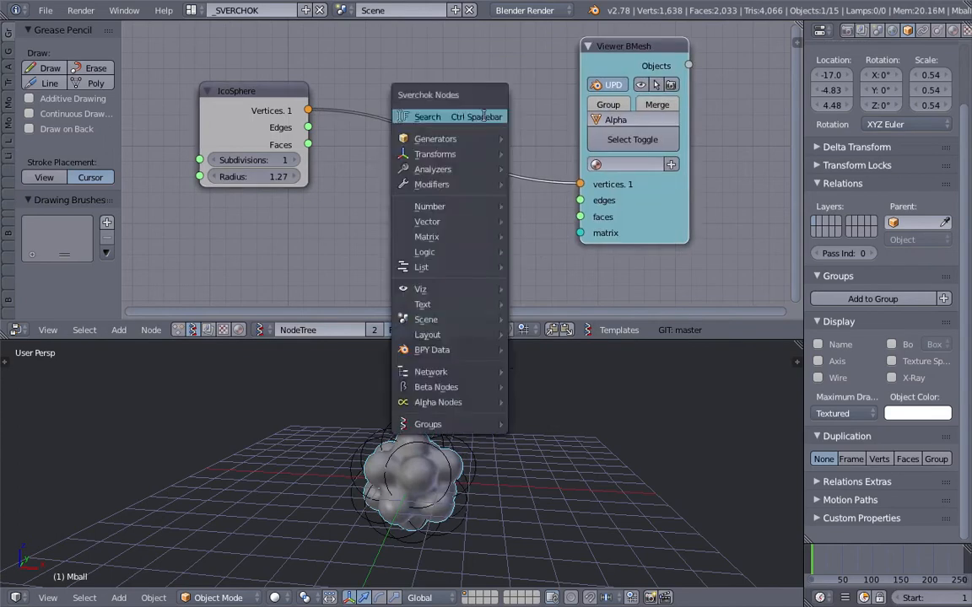
left_click(437, 115)
type("randomi")
key("Return")
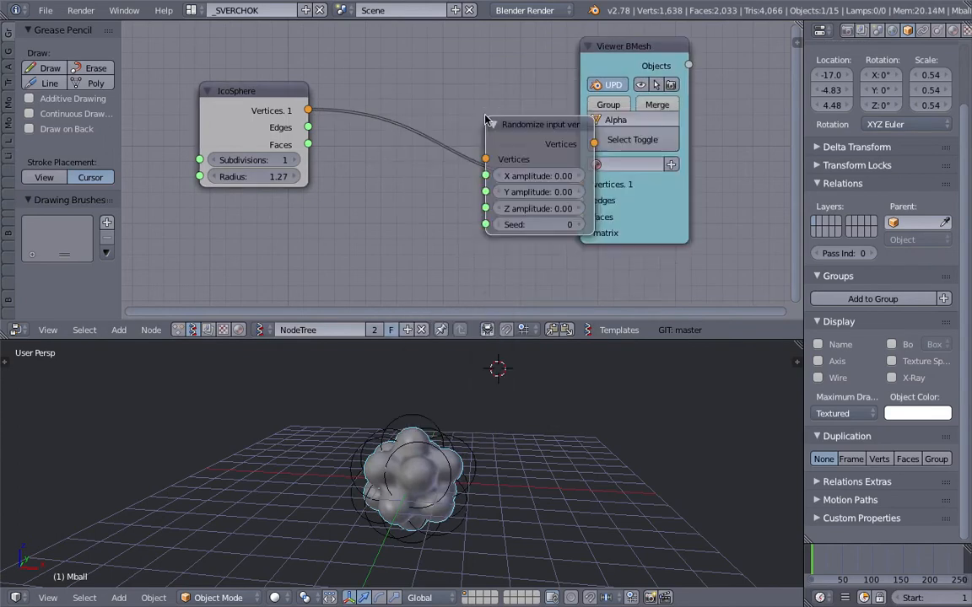
left_click(437, 106)
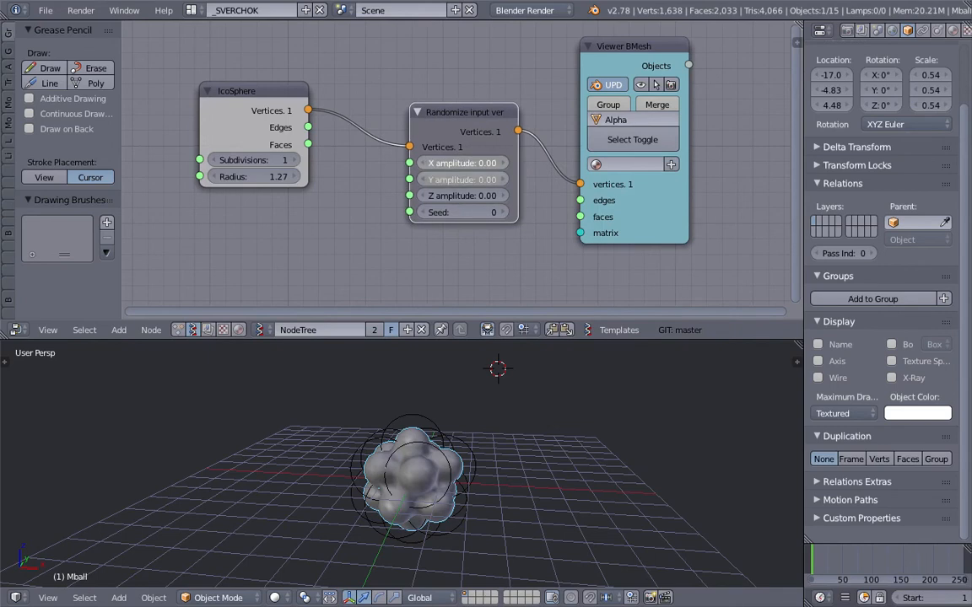
Set the randomize X, Y and Z amplitudes to 0.54 and the seed to 50, and the IcoSphere subdivisions to 4.
left_click_drag(465, 181, 510, 180)
left_click_drag(464, 212, 507, 212)
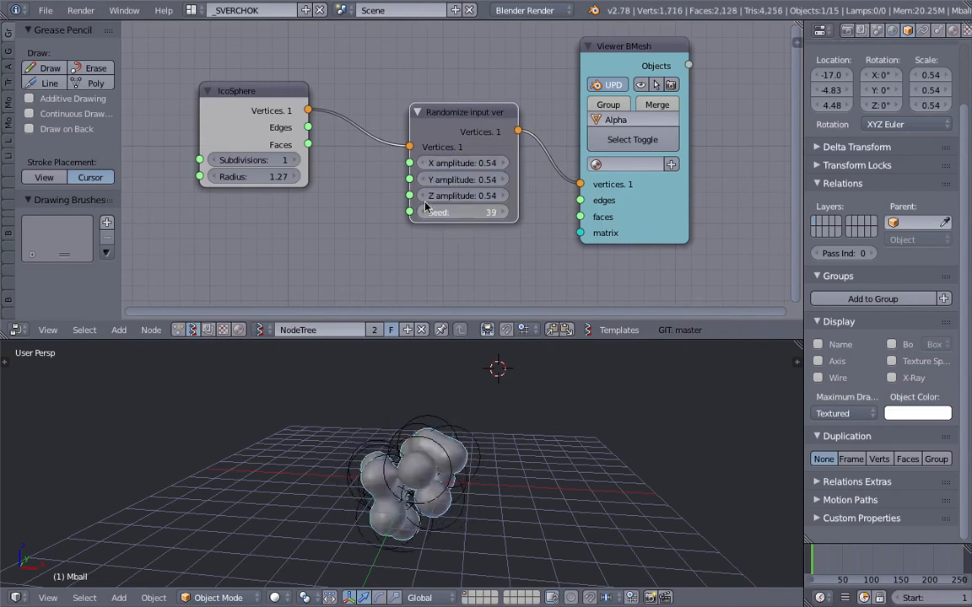
left_click_drag(253, 160, 279, 159)
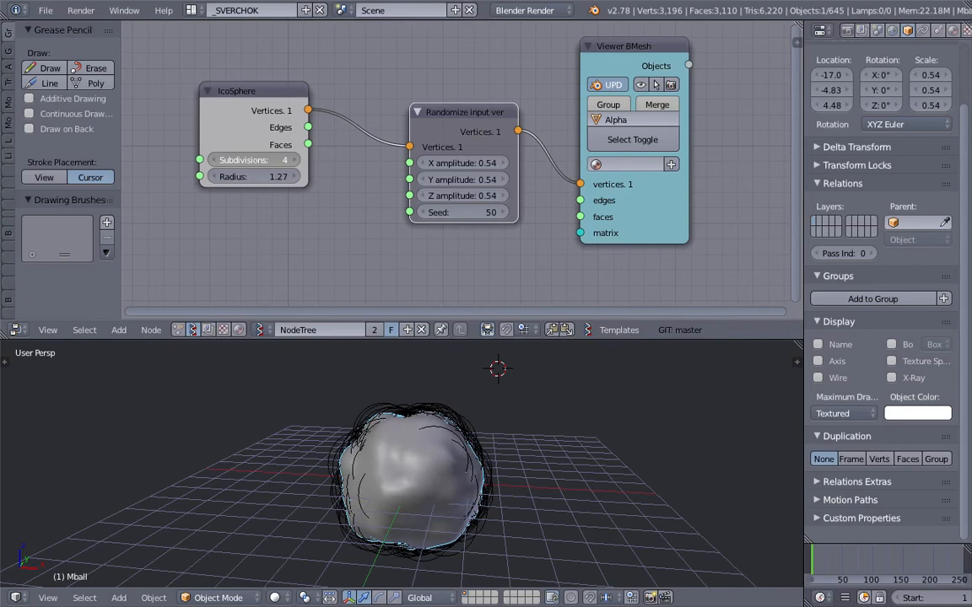
Switch to the desktop, terminate the running Blender session in Terminal, and relaunch blender from the MacOS folder.
key("ctrl+Left")
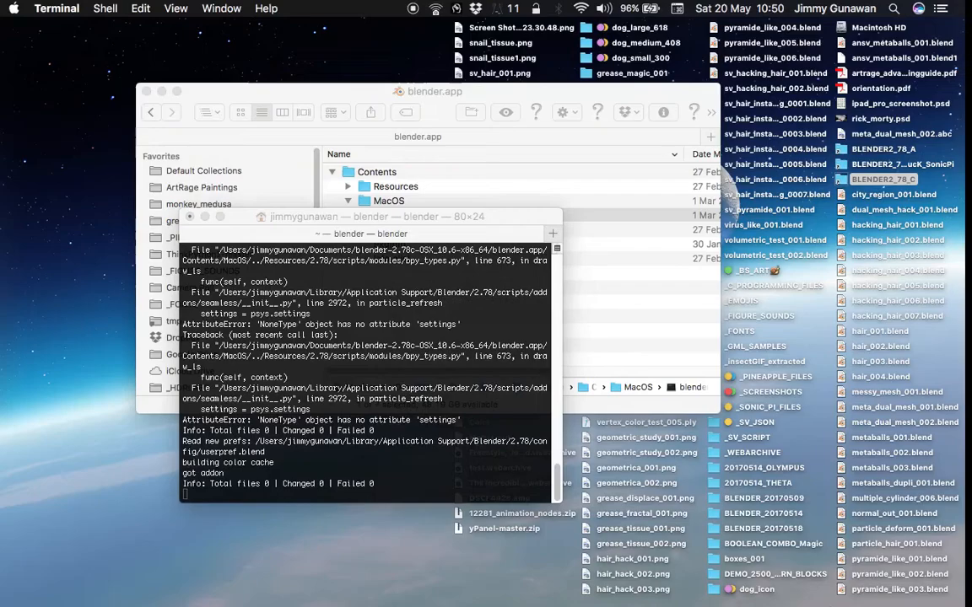
key("ctrl+Right")
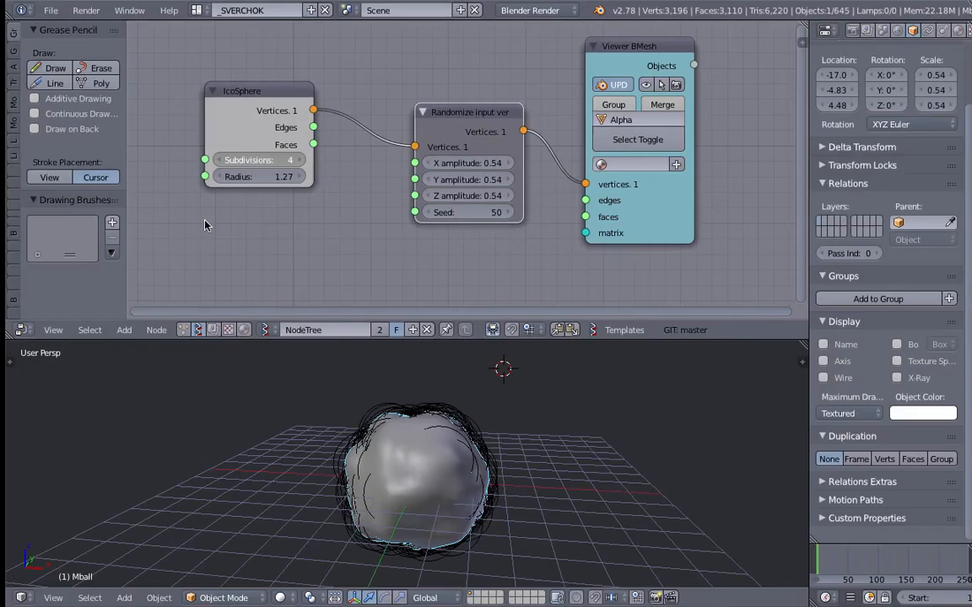
key("ctrl+Left")
left_click(483, 324)
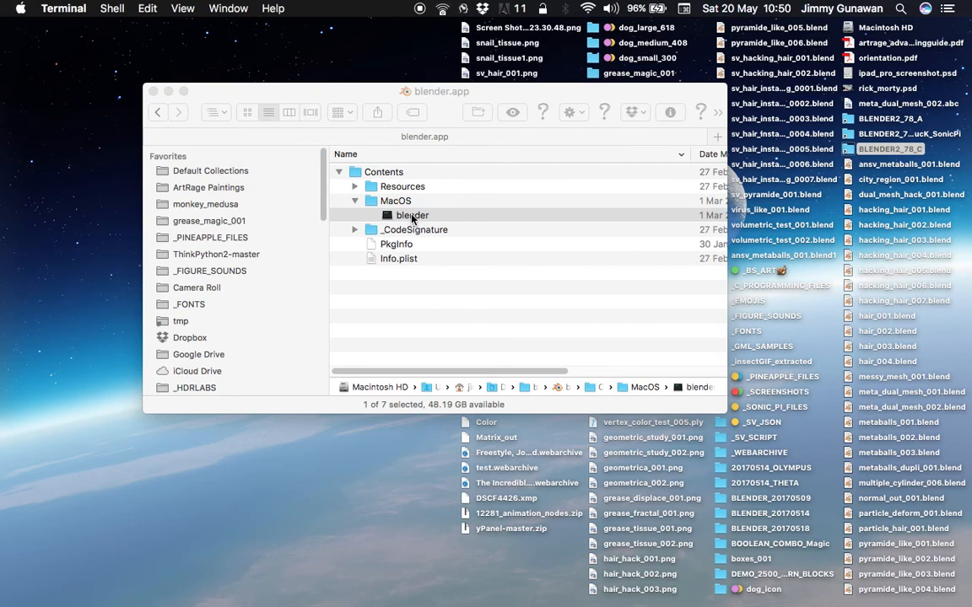
double_click(413, 217)
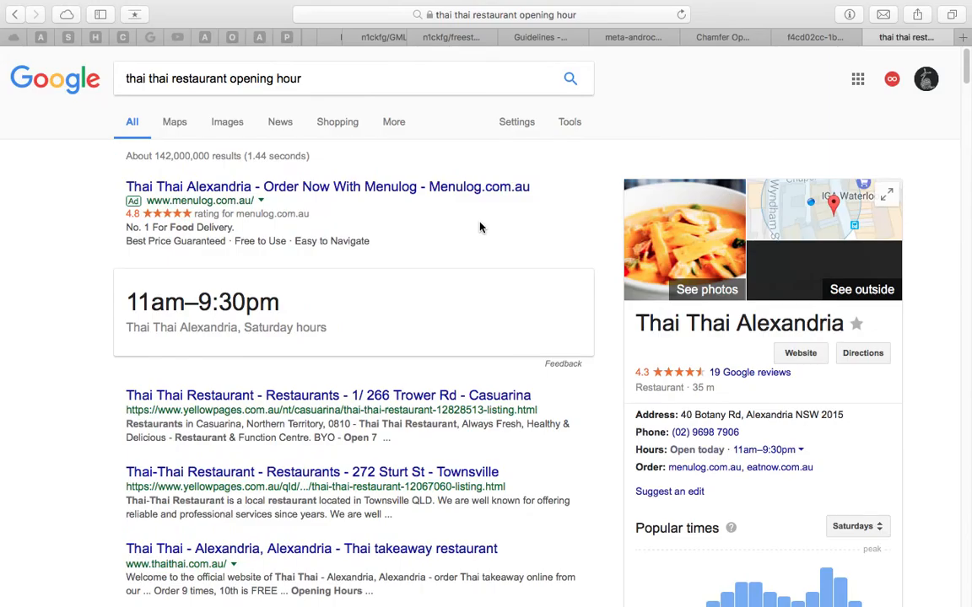
Quit Safari and switch to the newly launched Blender window.
left_click(38, 8)
left_click(95, 187)
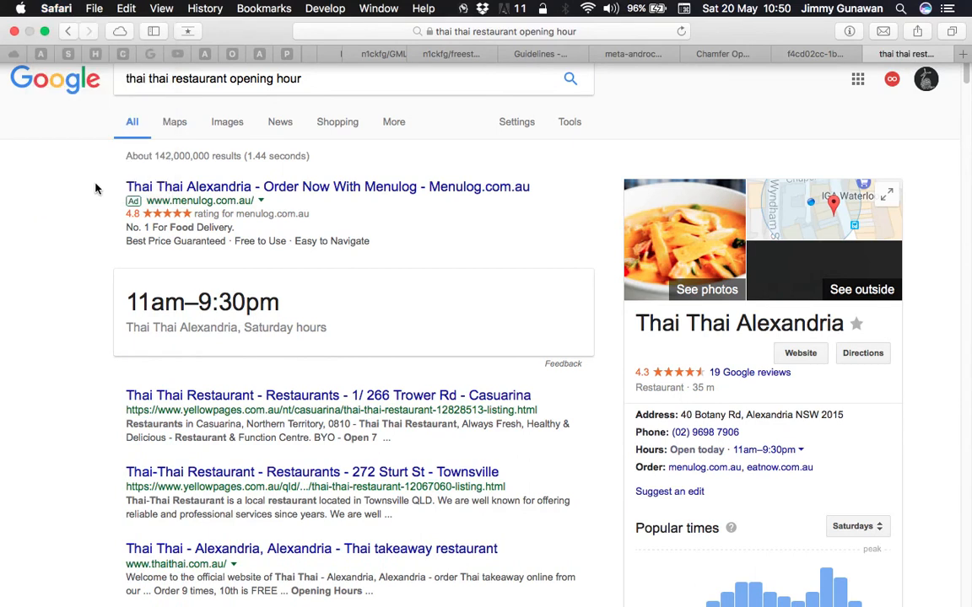
left_click(56, 9)
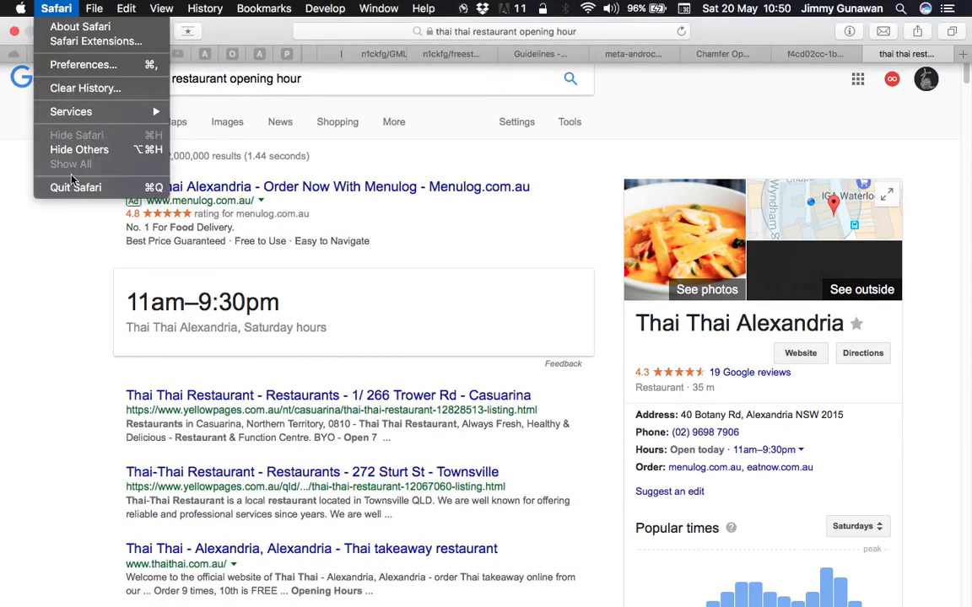
left_click(78, 186)
left_click(304, 279)
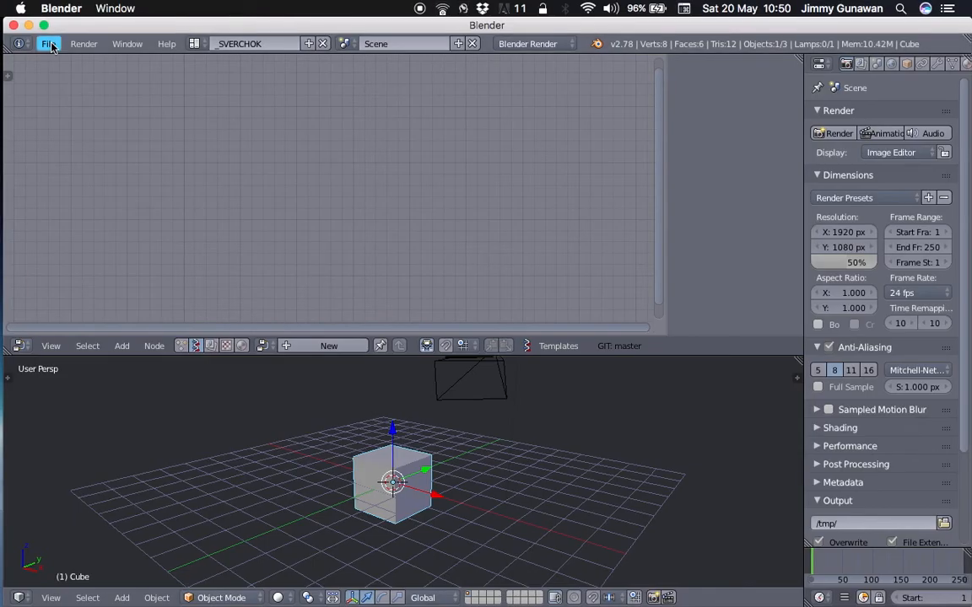
Reopen the recent file ansv_metaballs_001.blend.
left_click(49, 44)
mouse_move(136, 93)
left_click(254, 92)
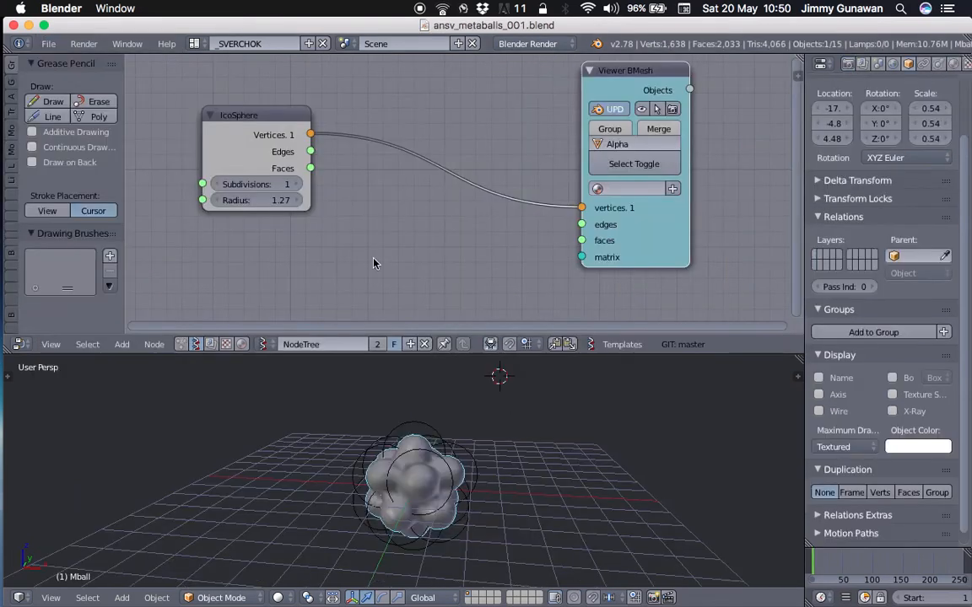
Save the file as the new version ansv_metaballs_002.blend and set the IcoSphere subdivisions to 0.
left_click(296, 184)
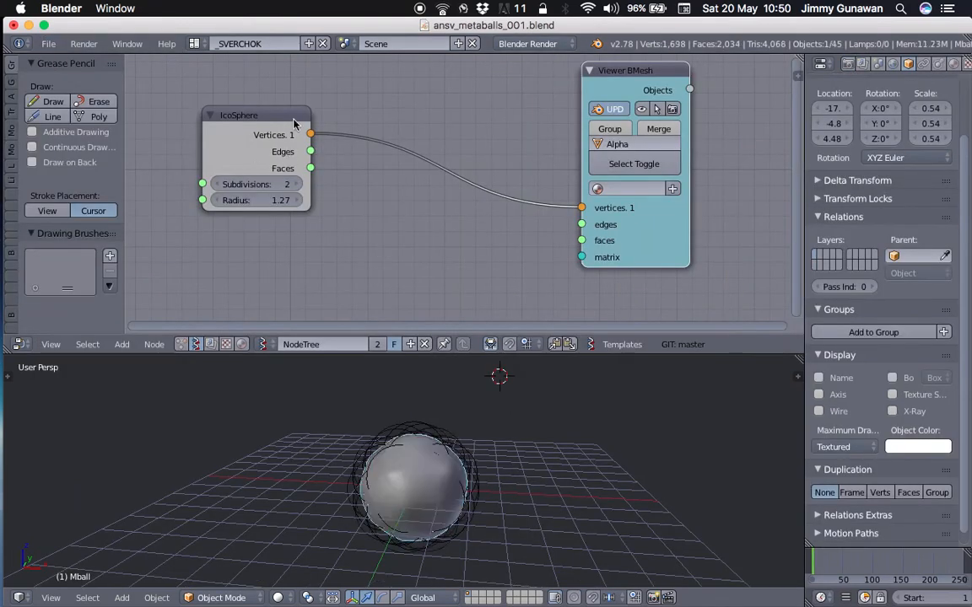
left_click(218, 184)
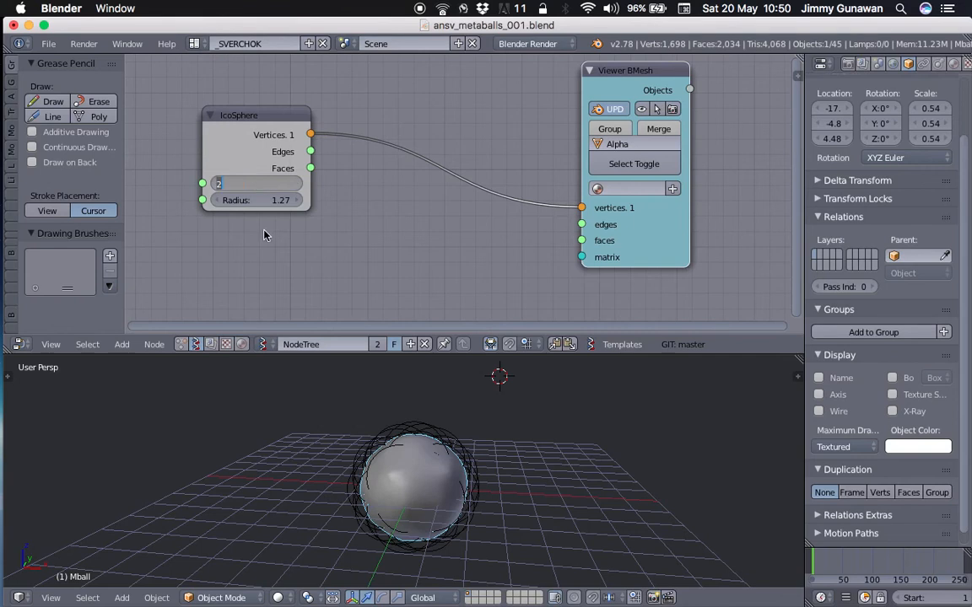
left_click(51, 44)
left_click(110, 176)
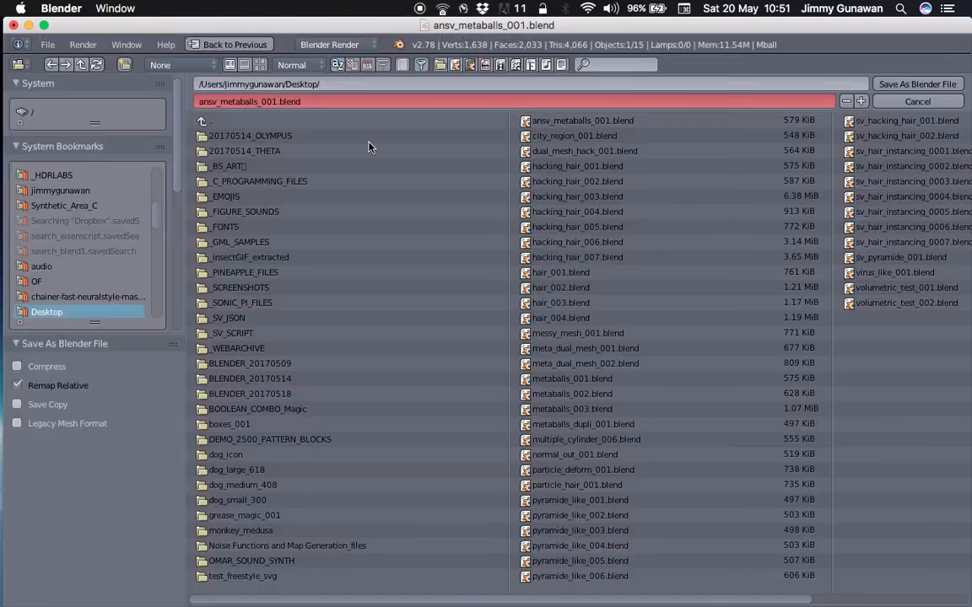
left_click(861, 102)
left_click(889, 85)
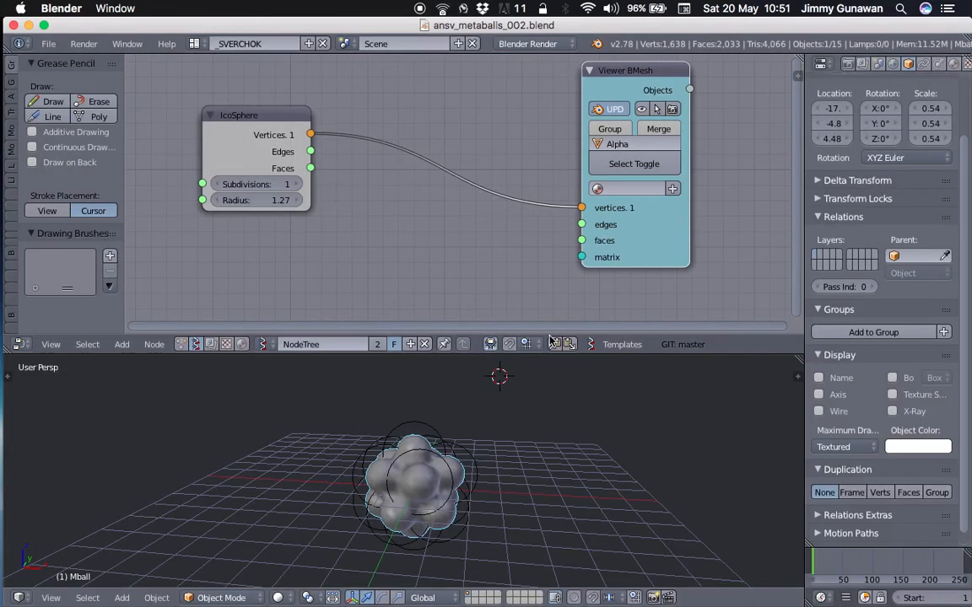
key("ctrl+s")
left_click(445, 465)
left_click(218, 184)
Add a Line MK2 node and connect its vertices to the Viewer BMesh vertices input in place of the IcoSphere.
middle_click_drag(358, 239, 358, 235)
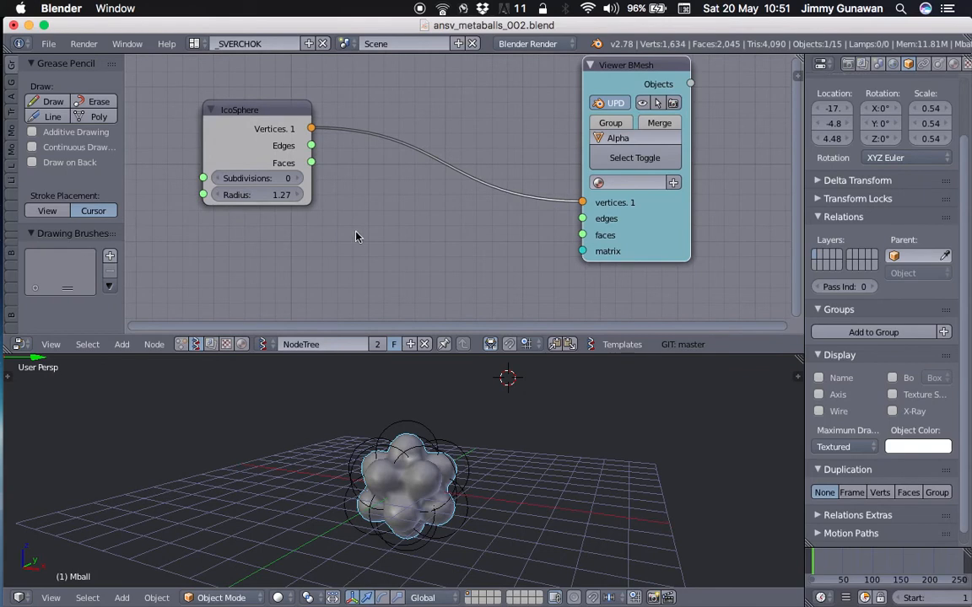
key("shift+a")
left_click(349, 234)
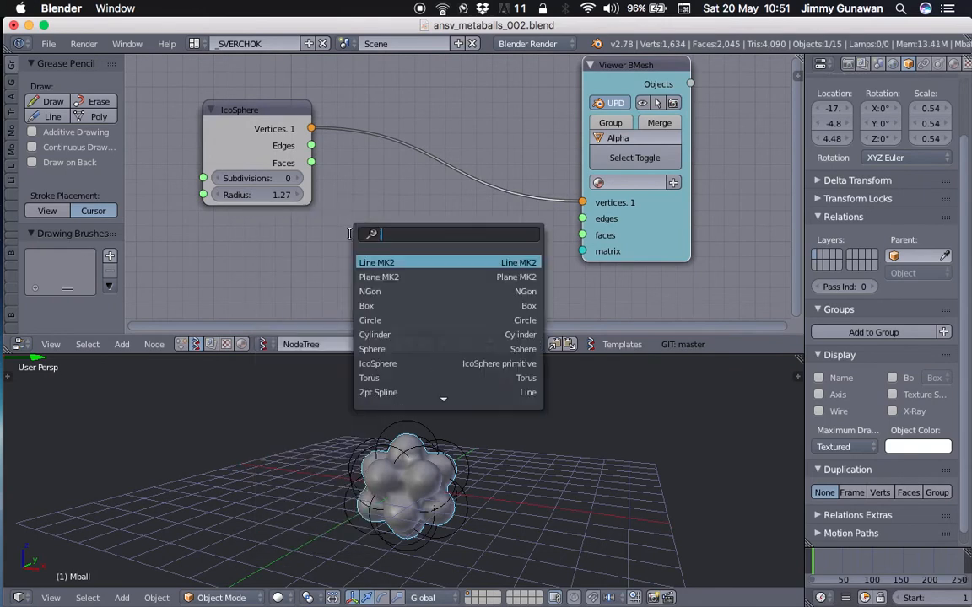
type("lin")
key("Return")
left_click(365, 240)
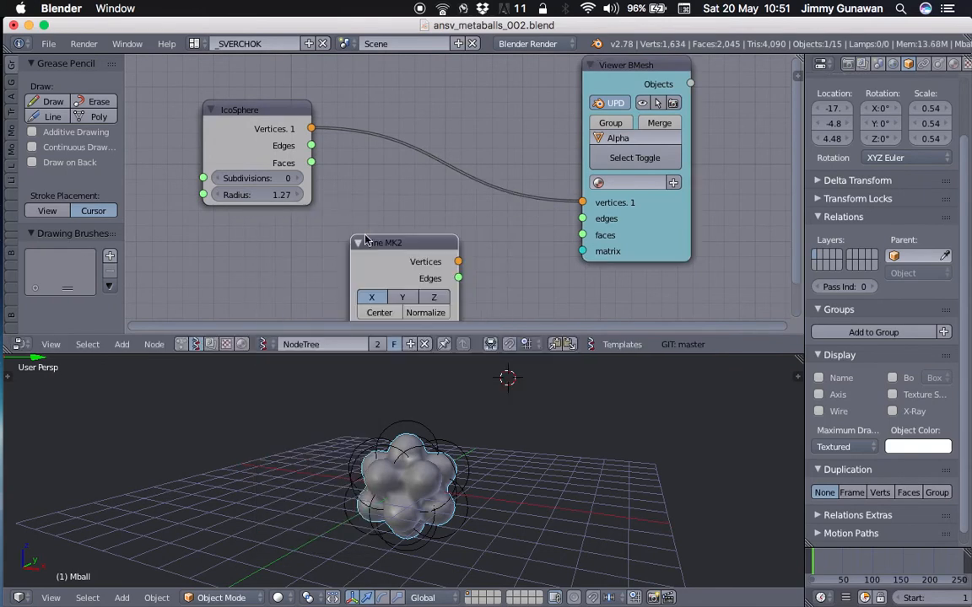
middle_click_drag(420, 215, 424, 168)
left_click_drag(461, 214, 584, 155)
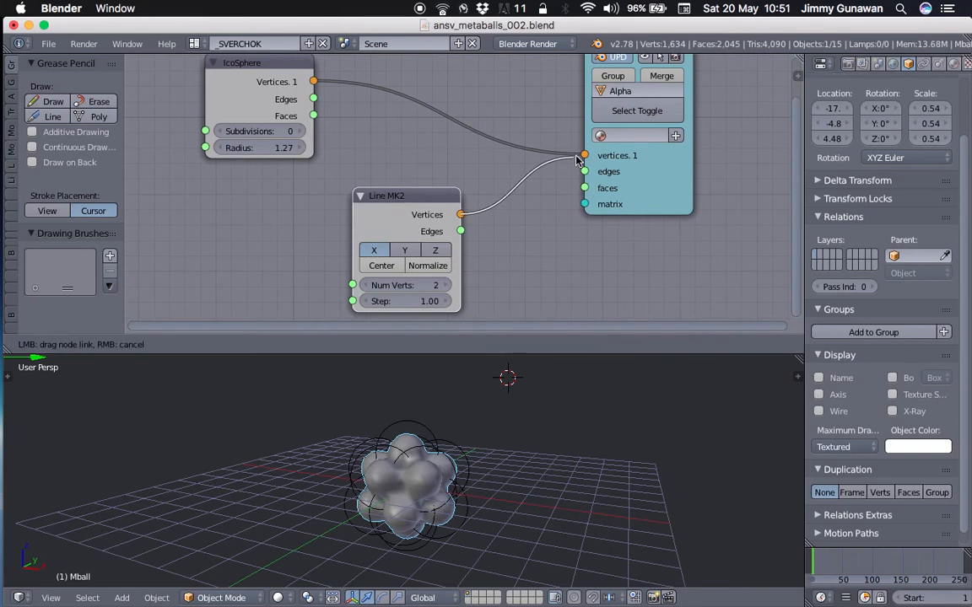
Set the Line MK2 node's number of vertices to 7 and its step to 1.06.
left_click(447, 286)
left_click(446, 287)
left_click(446, 287)
left_click(446, 287)
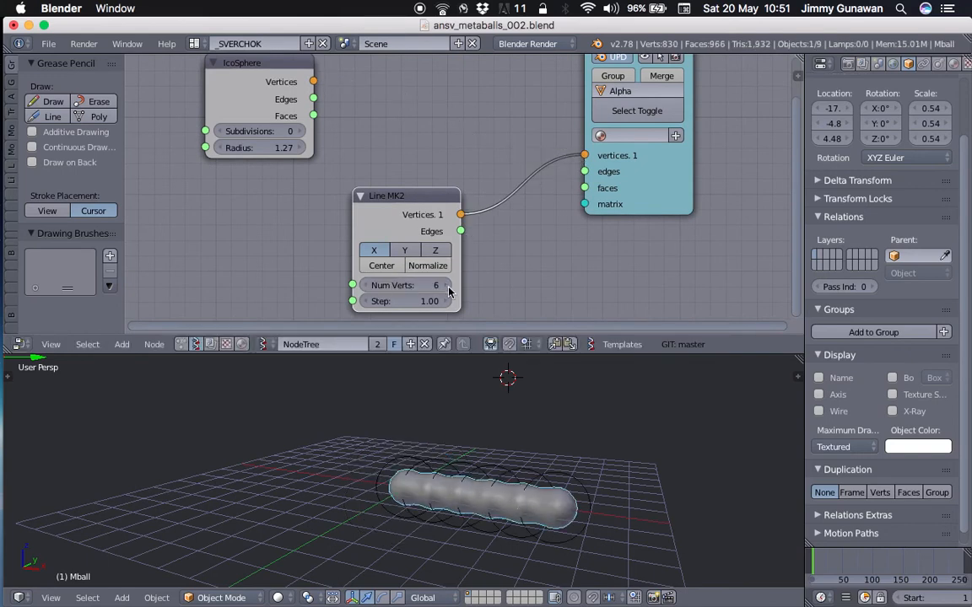
left_click(447, 287)
mouse_move(405, 301)
left_mouse_down()
mouse_move(486, 301)
mouse_move(414, 301)
left_mouse_up()
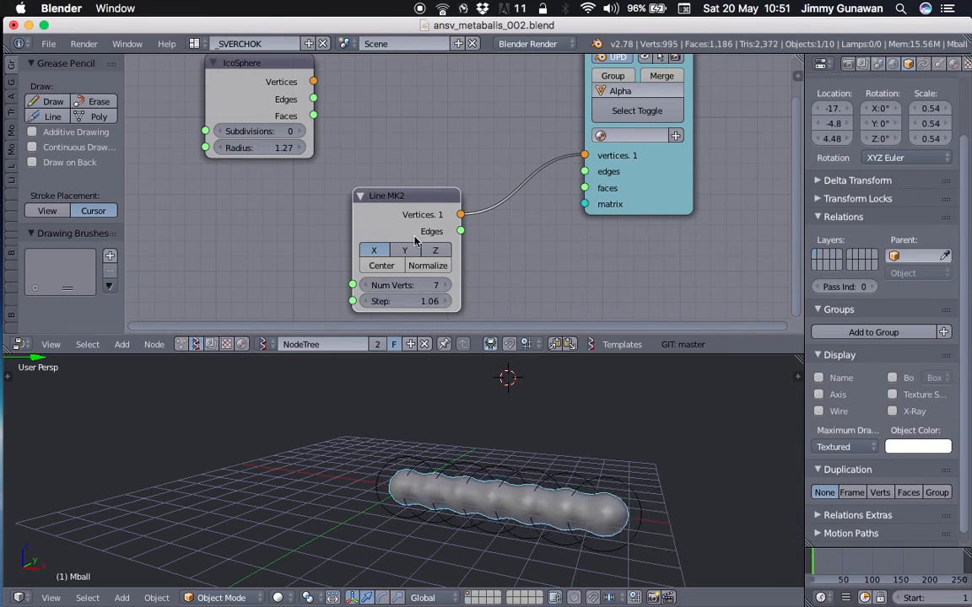
Save the file, overwriting it, and insert a Vector Noise MK2 node between Line MK2 and Viewer BMesh.
left_click_drag(401, 197, 364, 186)
middle_click_drag(449, 432, 506, 433)
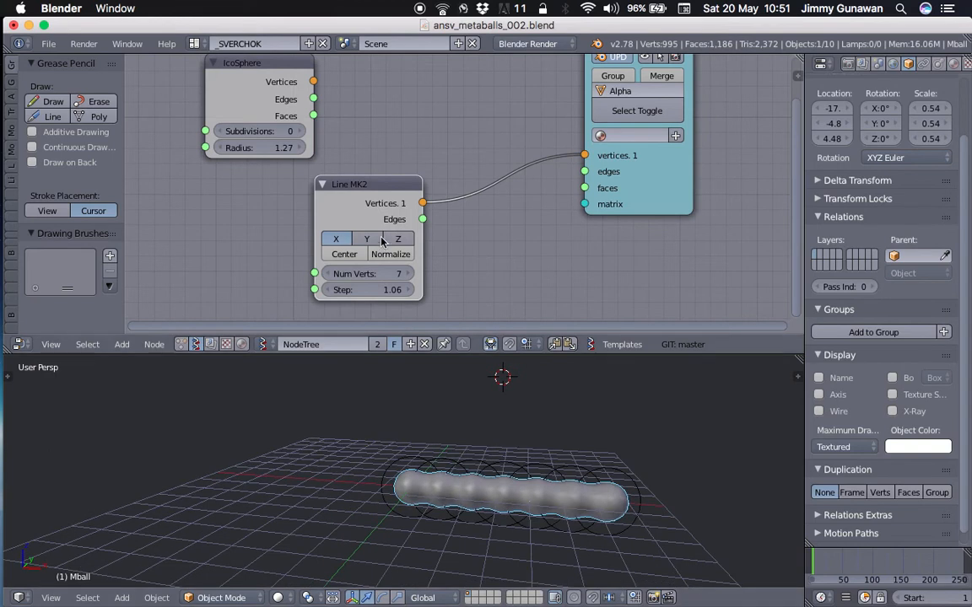
left_click_drag(379, 197, 340, 201)
key("ctrl+s")
key("Return")
key("alt+space")
type("vector")
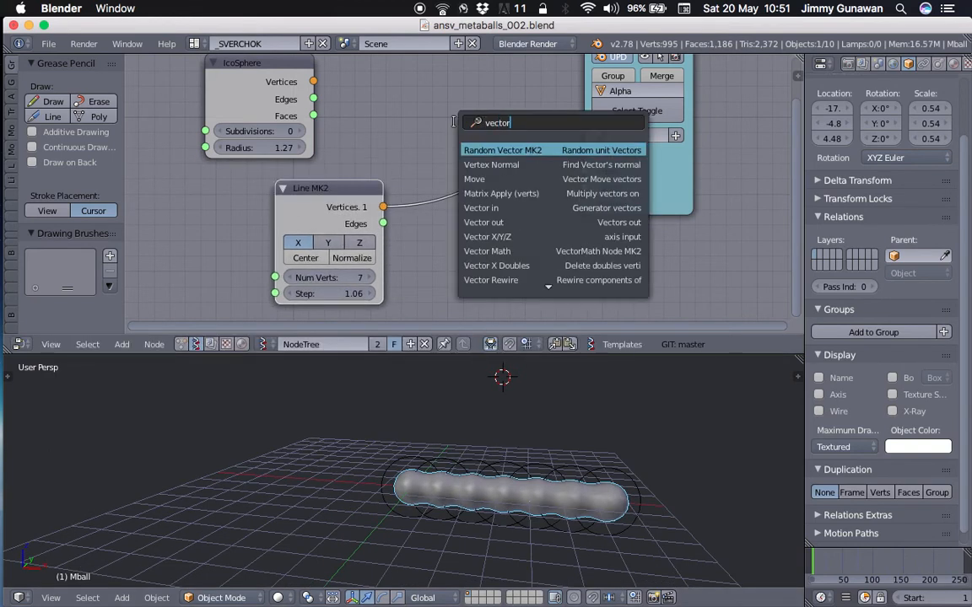
type(" no")
key("Return")
left_click(457, 129)
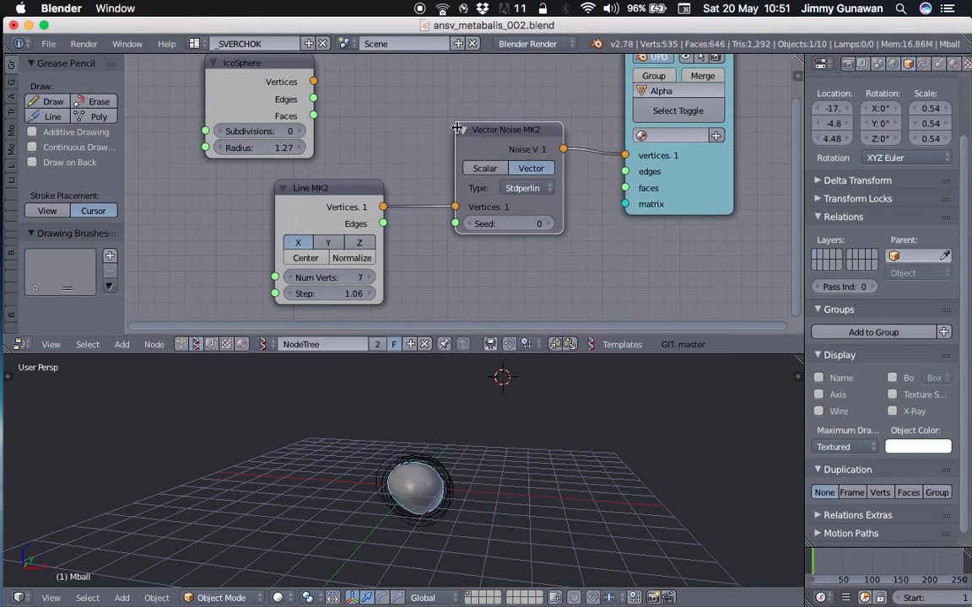
Set the Line MK2 step to 0.20 and vertex count to 16, and the Vector Noise seed to 1.
left_click(334, 293)
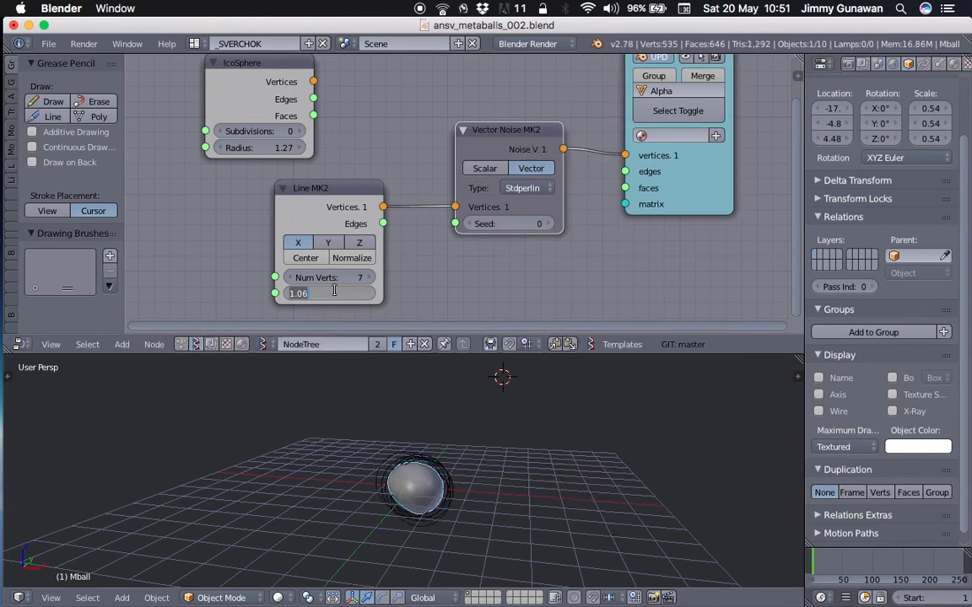
type("0.2")
key("Return")
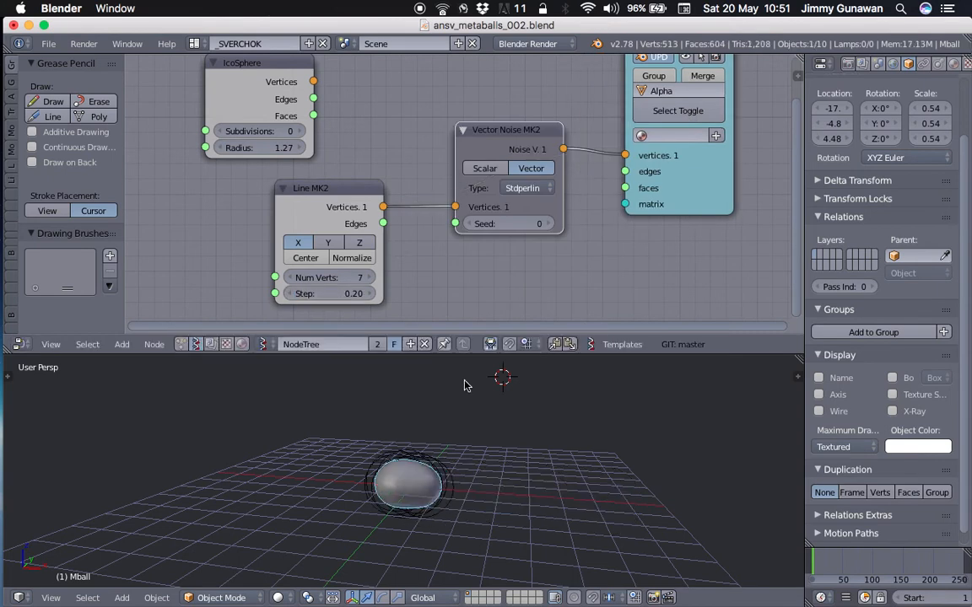
double_click(371, 277)
left_click(370, 278)
left_click(370, 278)
left_click(370, 278)
left_click(370, 277)
left_click(371, 278)
left_click(371, 278)
left_click(371, 278)
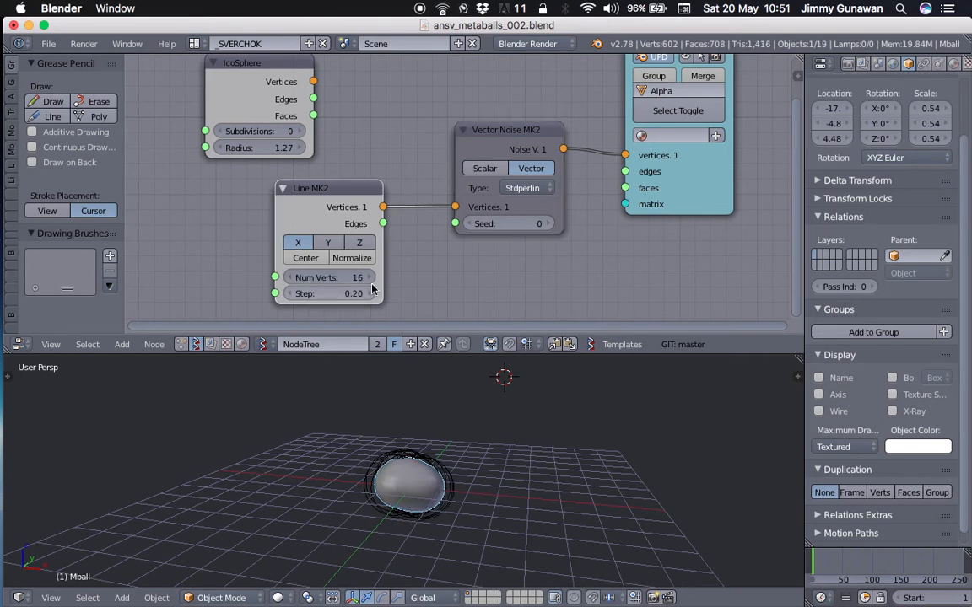
mouse_move(511, 225)
left_mouse_down()
mouse_move(548, 225)
mouse_move(516, 224)
left_mouse_up()
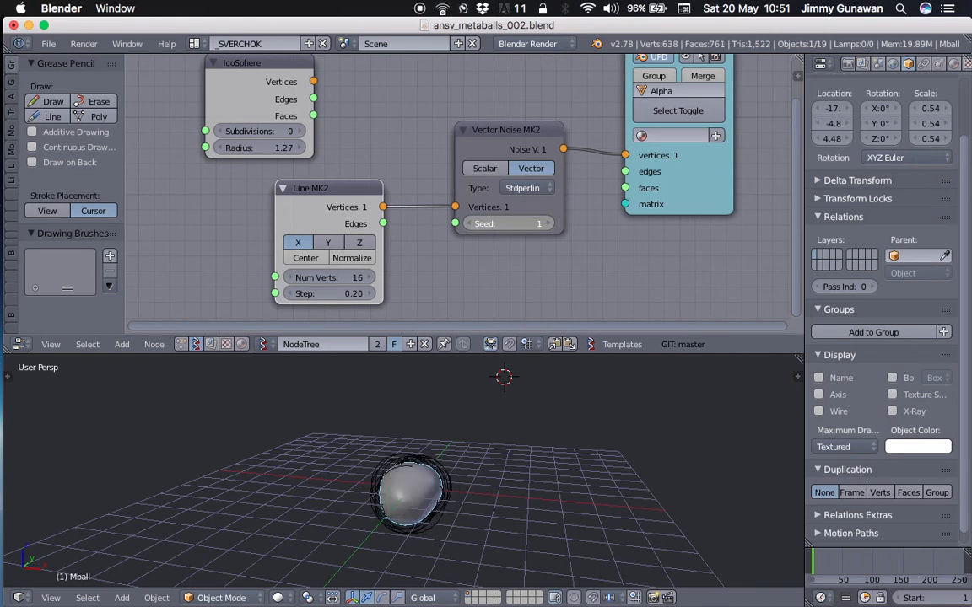
Insert a Move node on the link between Line MK2 and Vector Noise MK2.
left_click_drag(337, 194, 263, 205)
middle_click_drag(364, 197, 376, 178)
key("shift+a")
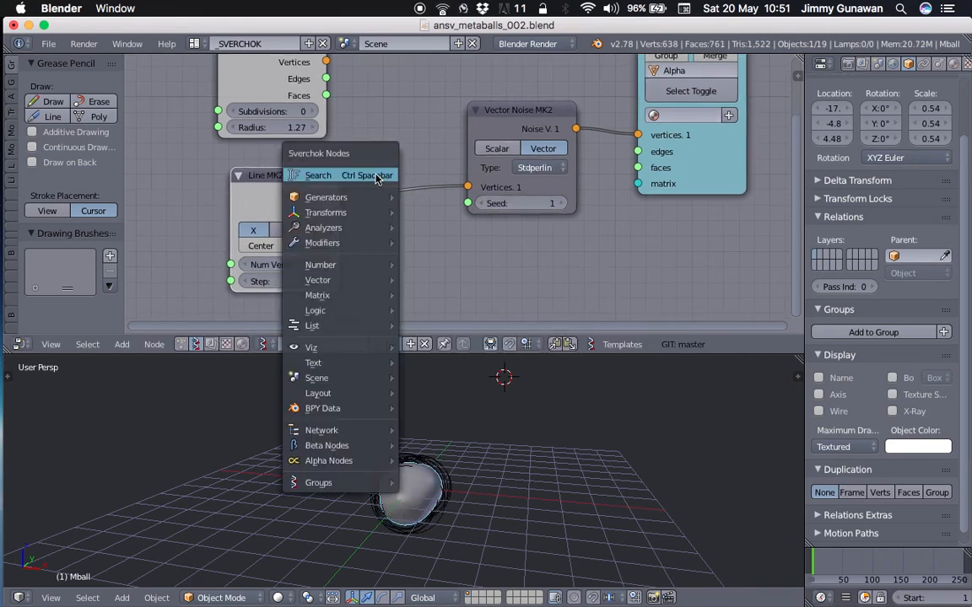
left_click(374, 174)
type("move")
key("Return")
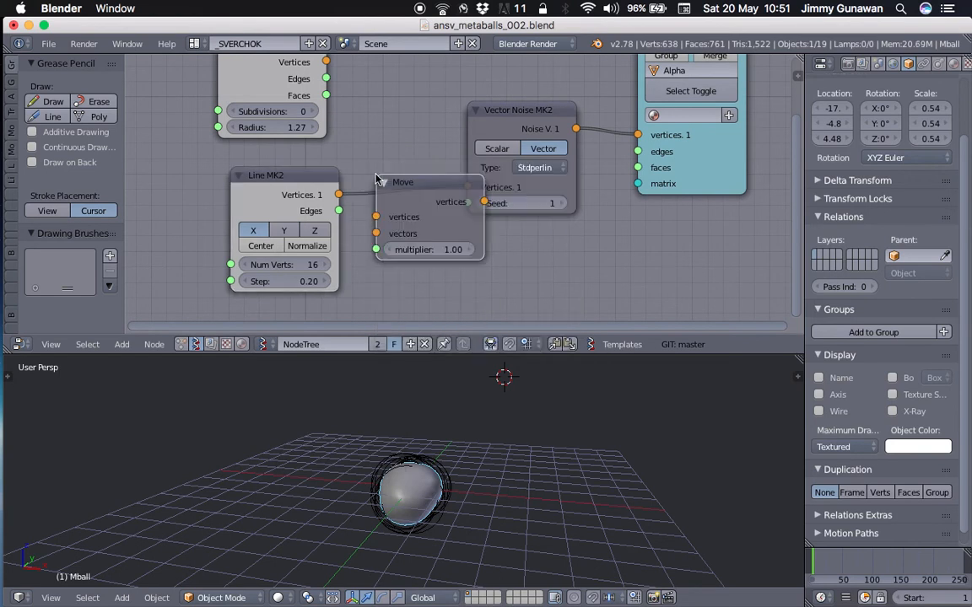
left_click(402, 179)
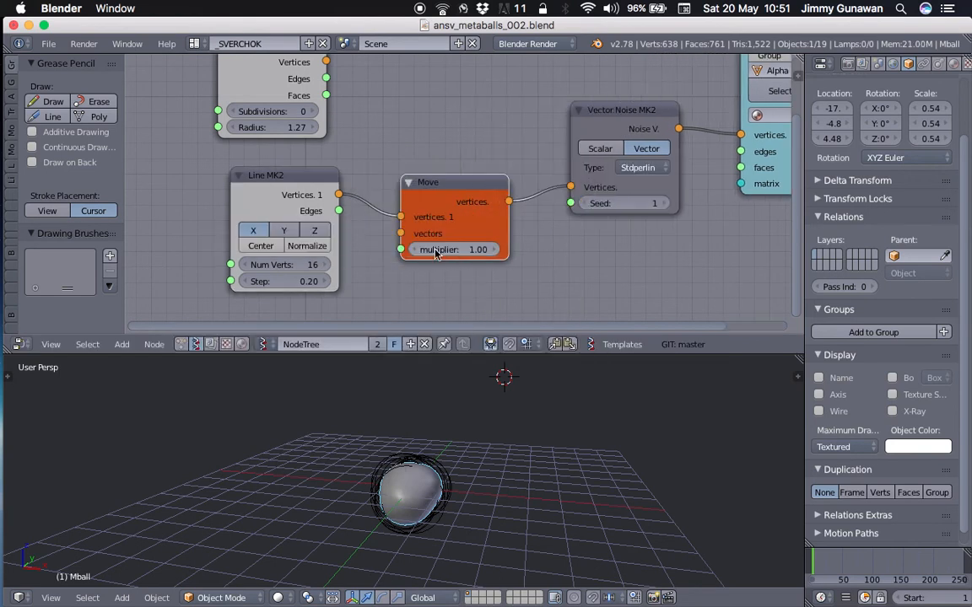
Add a Vector in node feeding the Move node's vectors input and set its Z value to 2.820.
middle_click_drag(399, 248, 410, 196)
key("shift+a")
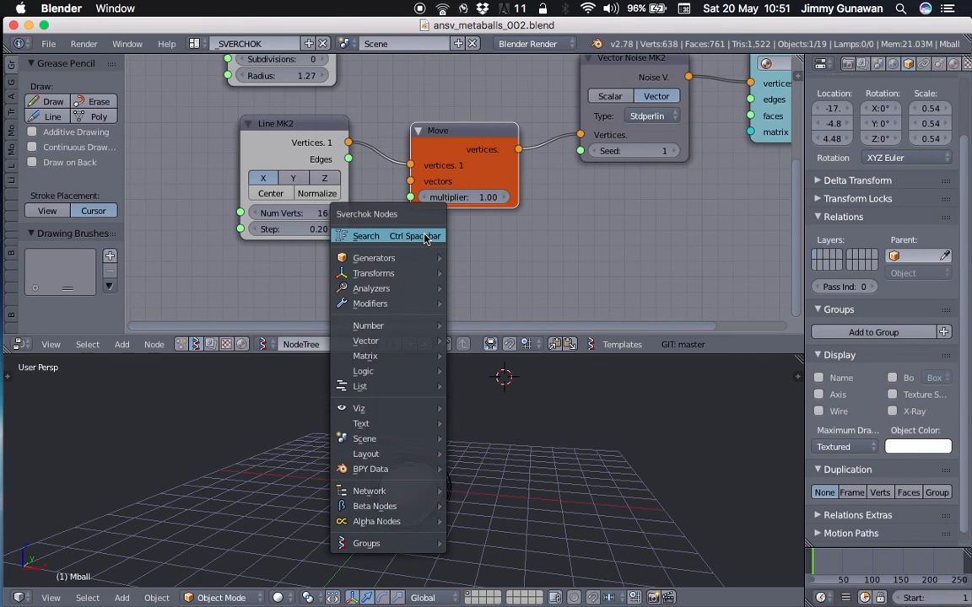
left_click(423, 235)
type("vector m")
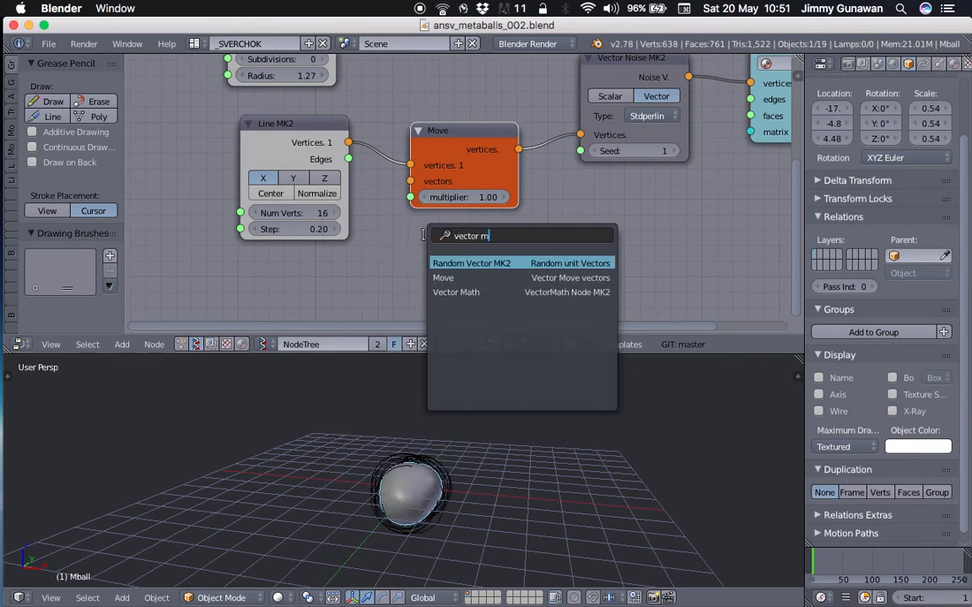
key("BackSpace")
type("i")
key("Return")
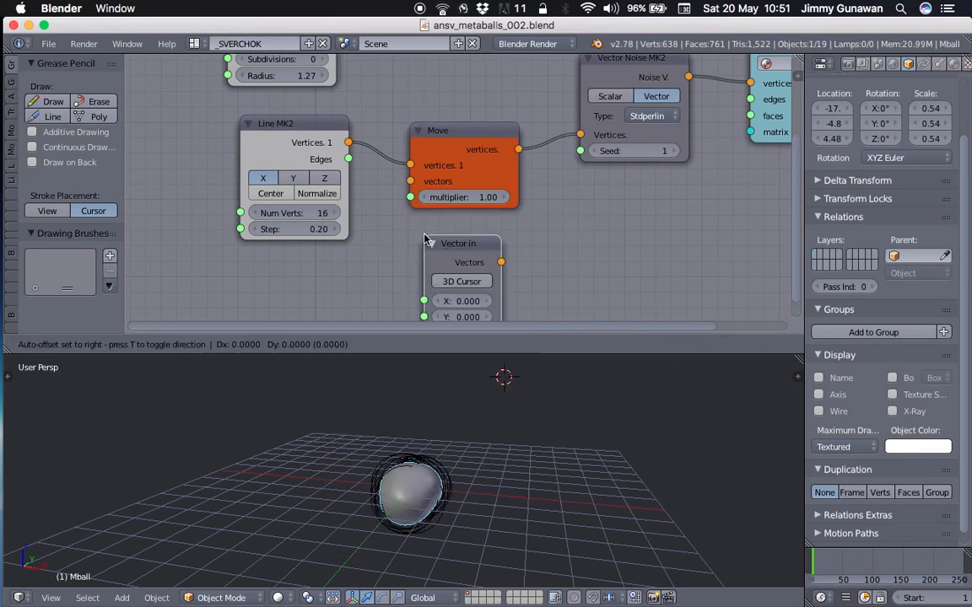
left_click(474, 252)
left_click_drag(501, 263, 410, 181)
middle_click_drag(423, 192, 429, 175)
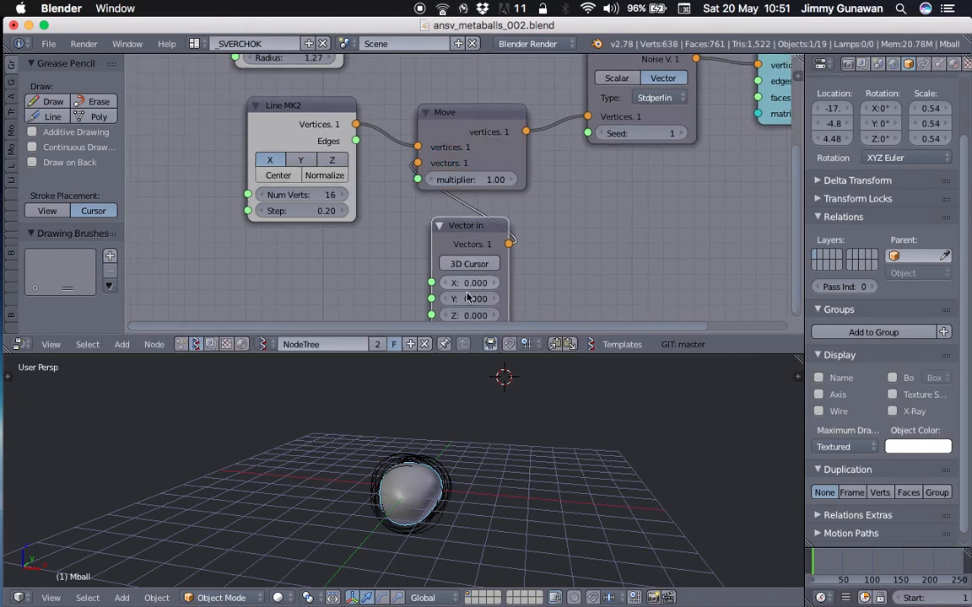
left_click_drag(472, 316, 687, 315)
Add a Frame info node, connect Current Frame to the Z input of Vector in, and save the file.
middle_click_drag(300, 267, 313, 226)
key("shift+a")
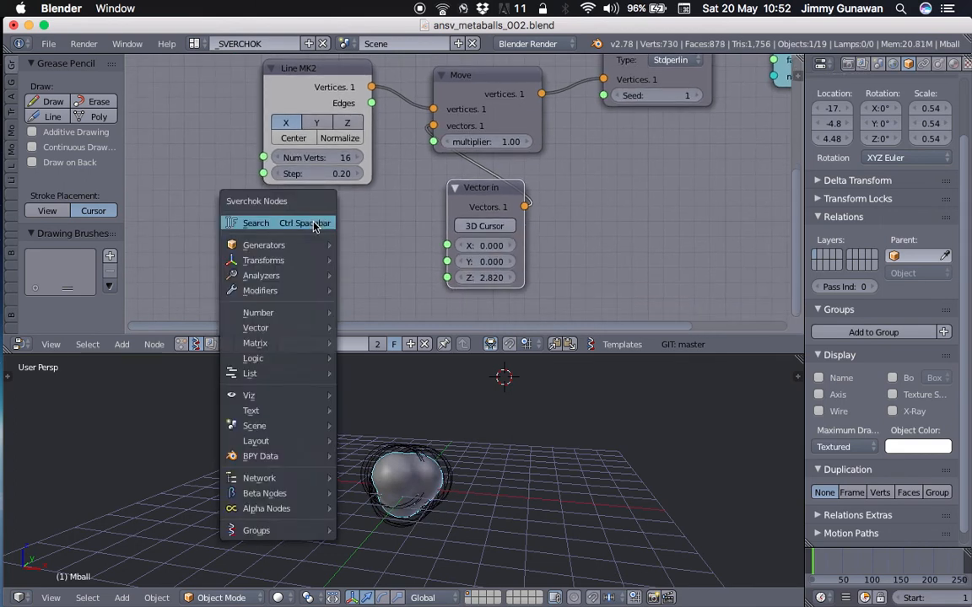
left_click(315, 222)
type("frame")
key("Down")
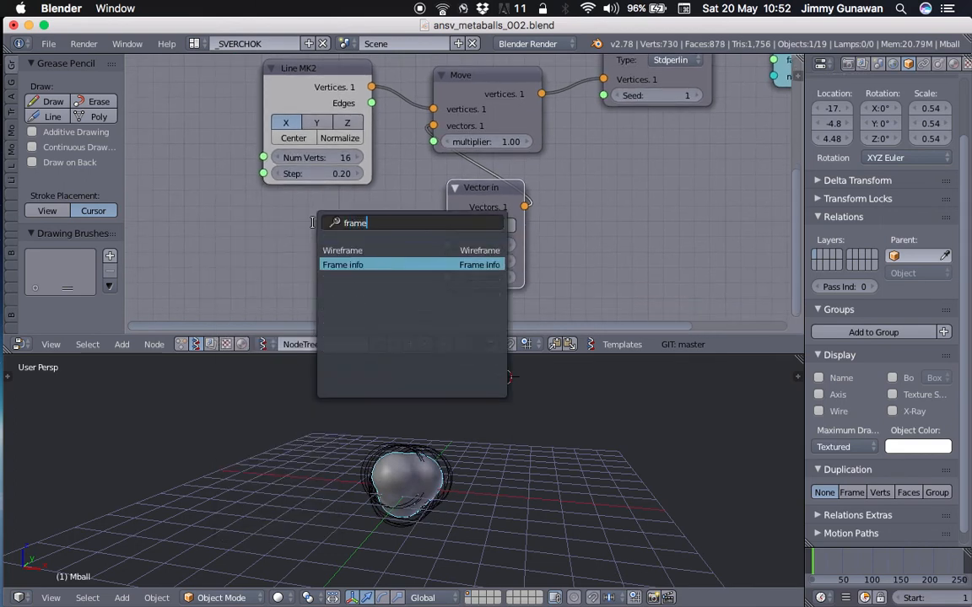
key("Return")
left_click(315, 224)
left_click_drag(421, 249, 447, 278)
key("ctrl+s")
left_click(327, 242)
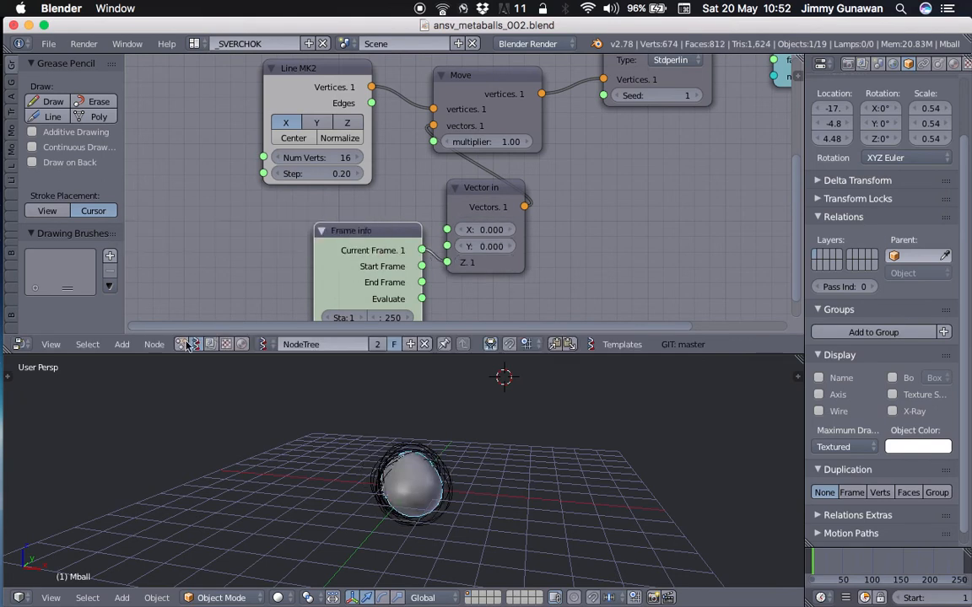
In the Animation Nodes tree, enable X, Y and Z scale on Object Transforms Output, set all three to 0.20, and save the file.
left_click(189, 344)
left_click(690, 188)
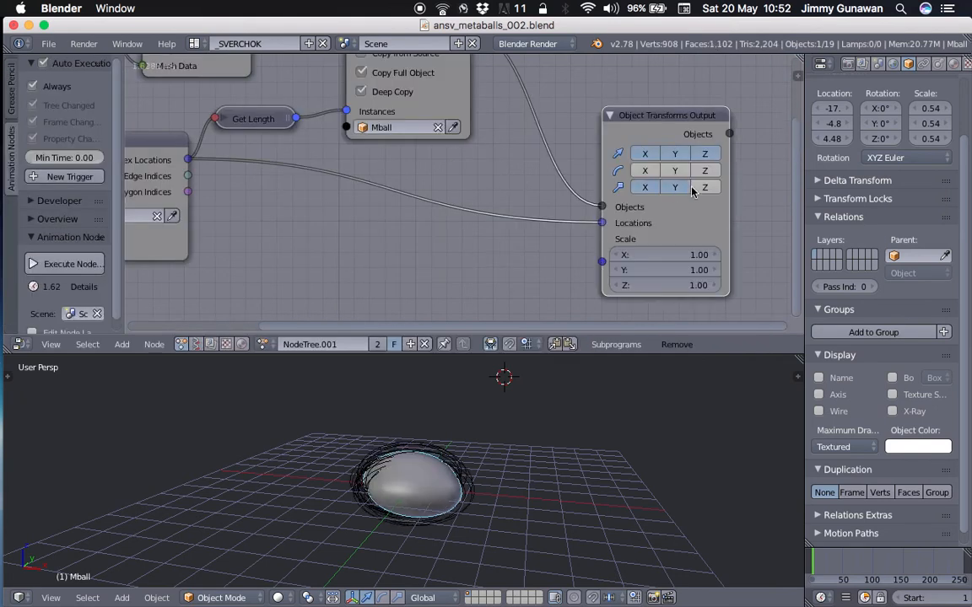
left_click(680, 256)
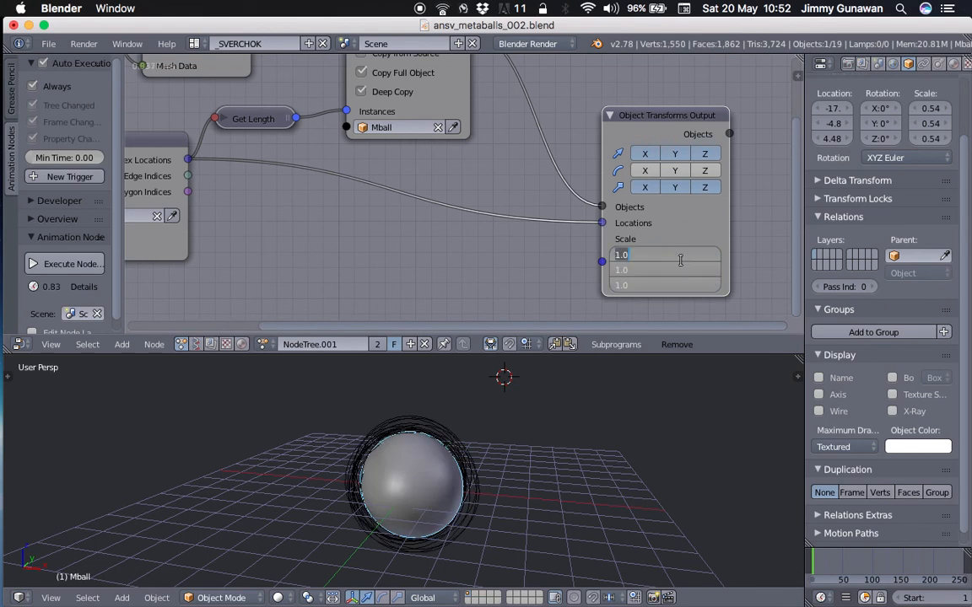
type("0.2")
key("Return")
middle_click_drag(535, 456, 583, 454)
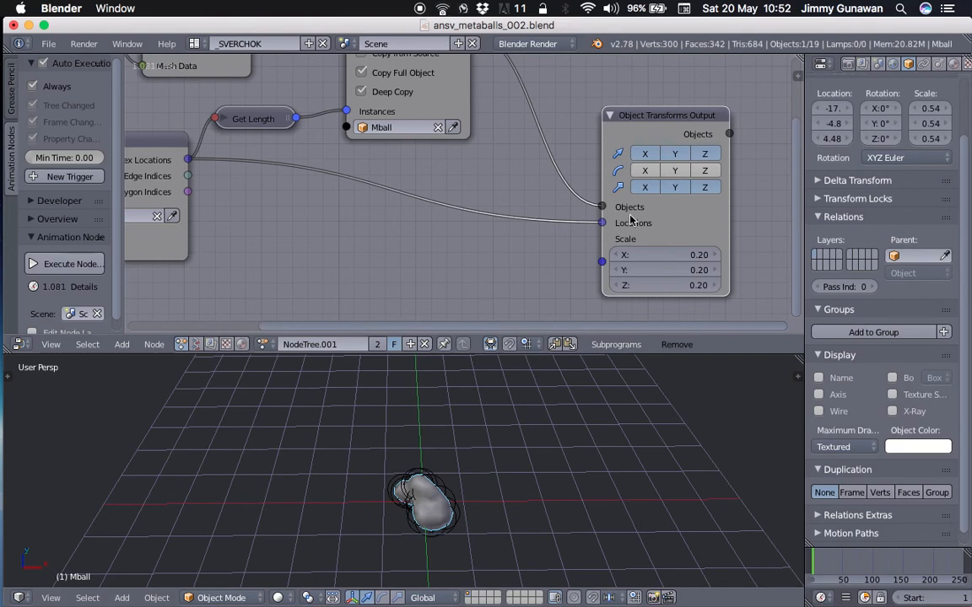
scroll(422, 202, "down", 4)
key("ctrl+s")
left_click(492, 208)
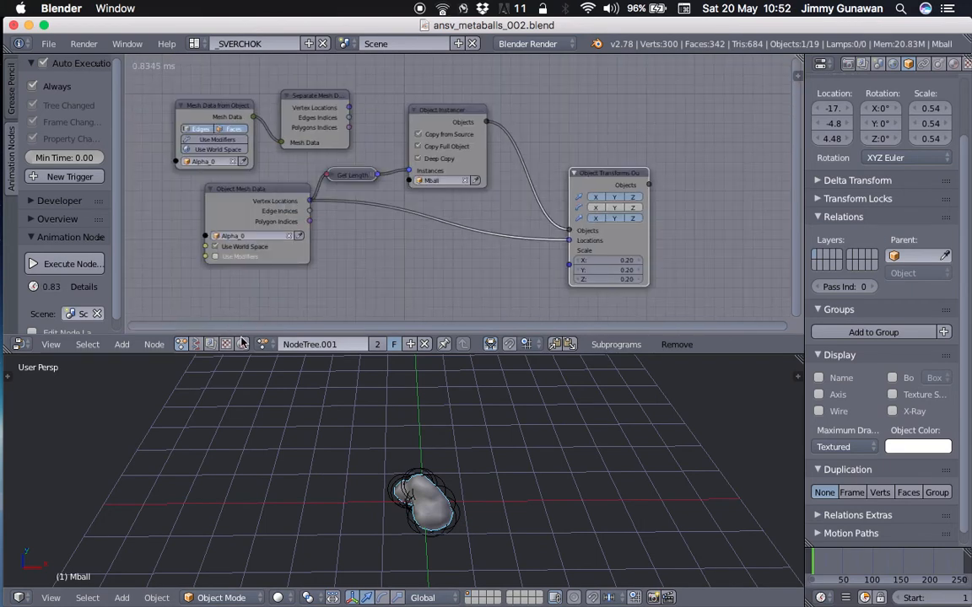
Return the node editor to the Sverchok tree named NodeTree.
left_click(195, 344)
left_click(265, 344)
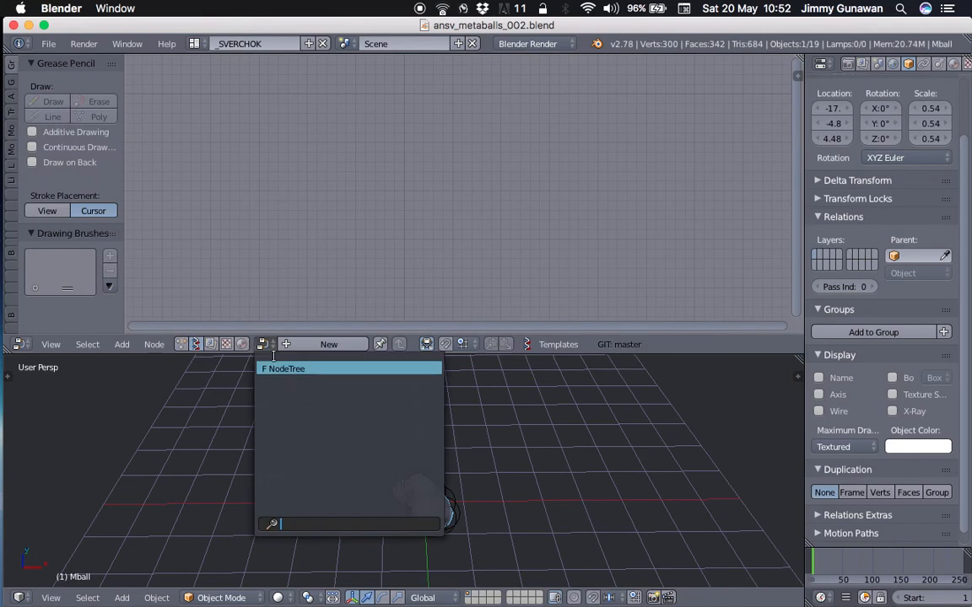
left_click(281, 369)
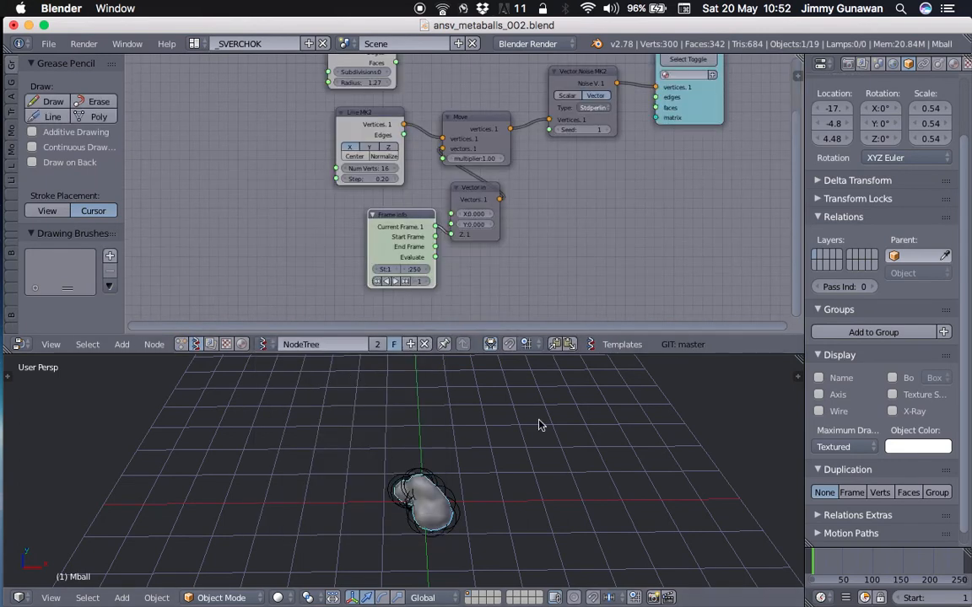
Play the animation briefly to preview how the metaballs move, and stop playback.
key("alt+a")
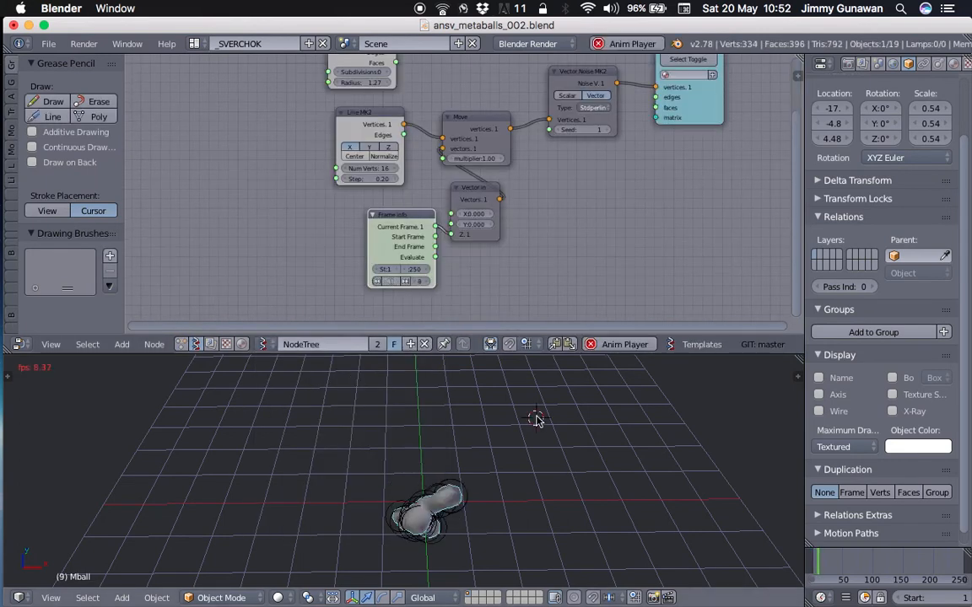
key("Escape")
middle_click_drag(536, 419, 510, 412)
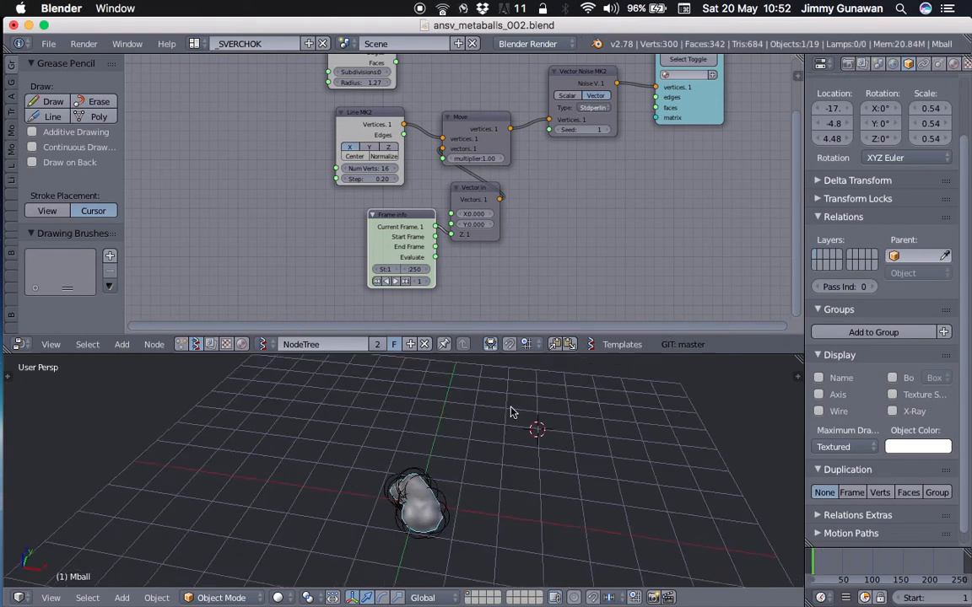
Save the file and set the Move node's multiplier to 0.10.
key("ctrl+s")
left_click(509, 409)
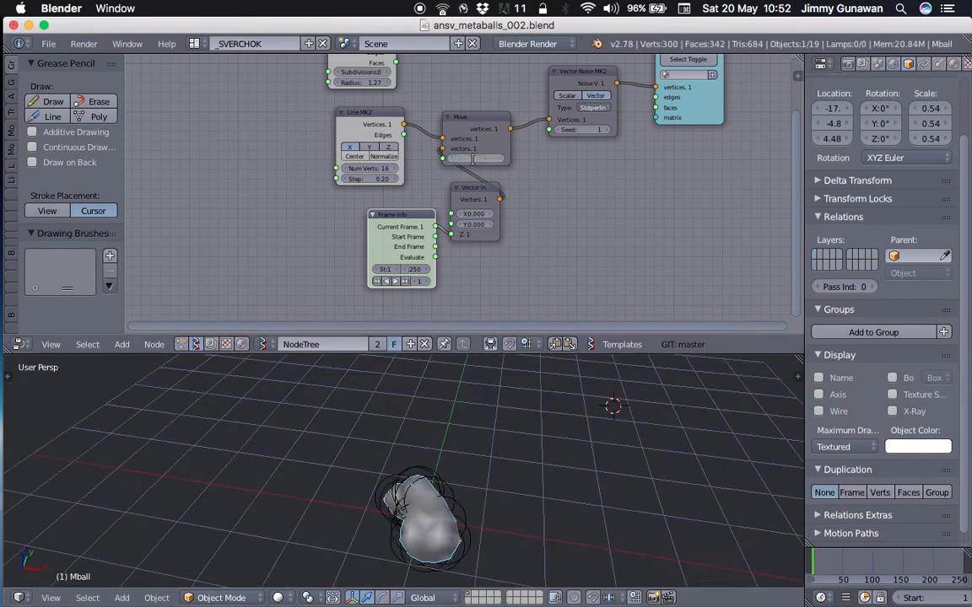
type("0.1")
key("Return")
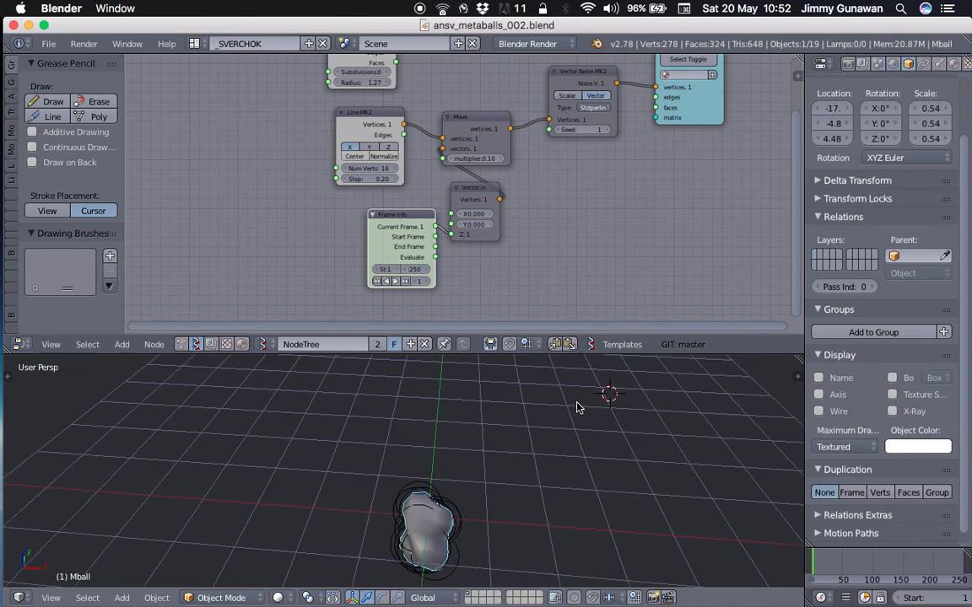
Start playing the animation and set the Line node's Step to 0.10 while it runs.
key("alt+a")
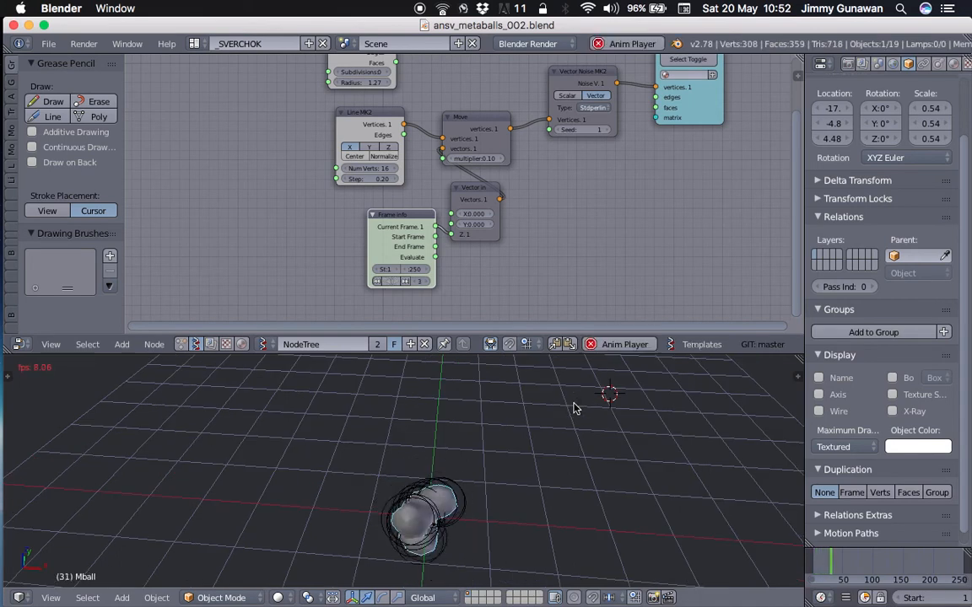
scroll(436, 232, "up", 1)
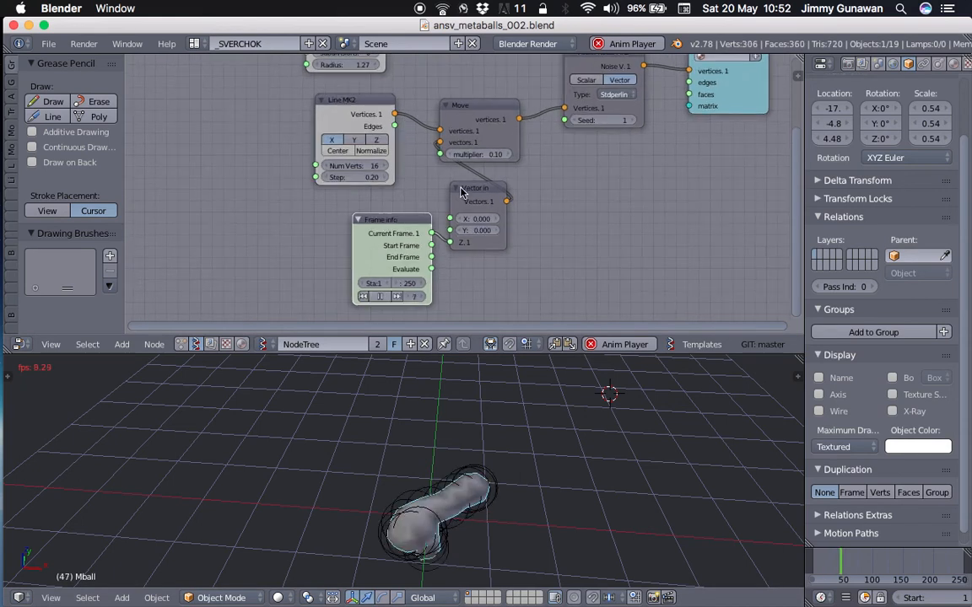
left_click(363, 177)
type("0.1")
key("Return")
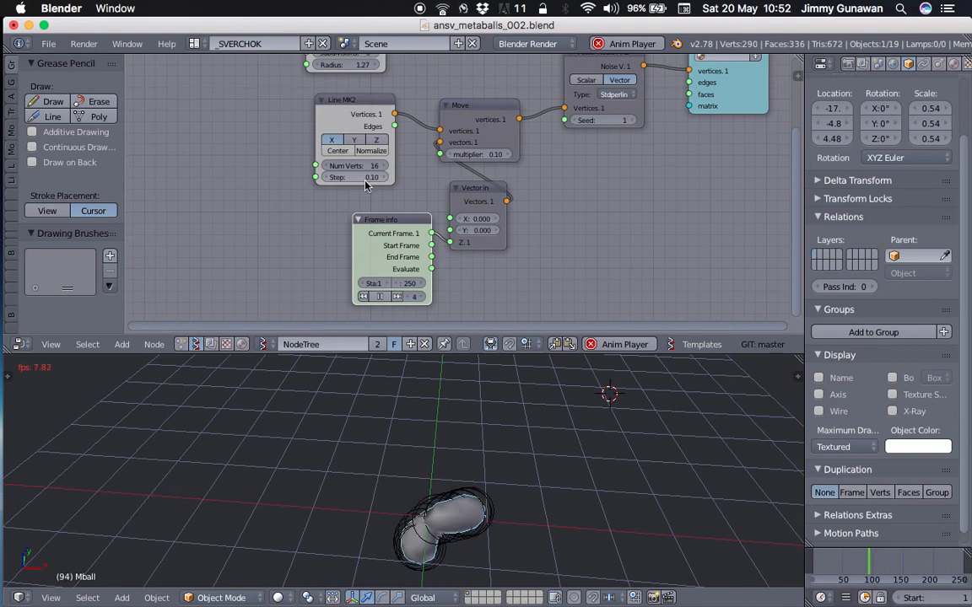
Rearrange the Frame info and Vector in nodes so they sit below the Line node, clear of the Move node.
scroll(371, 226, "down", 2)
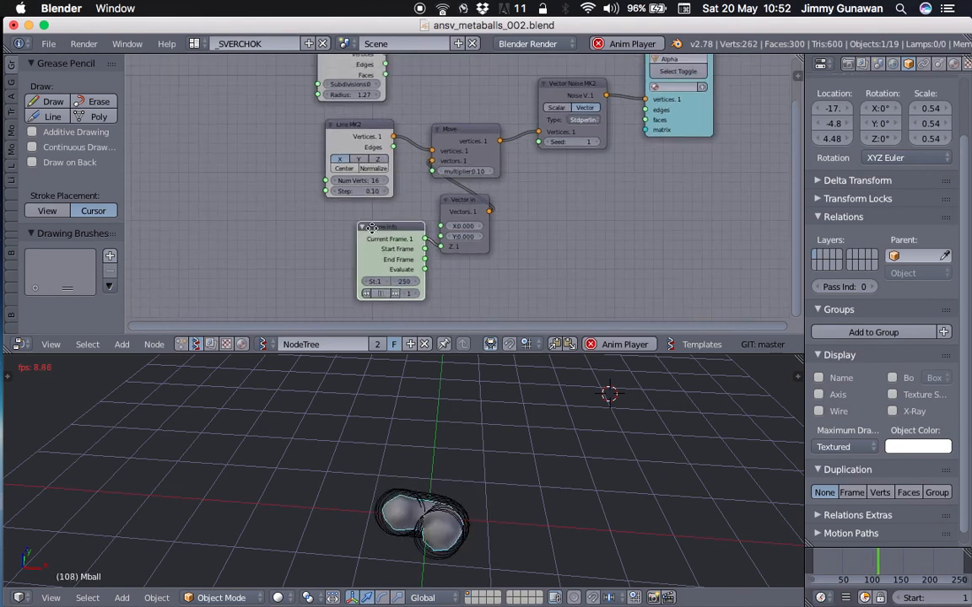
middle_click_drag(372, 228, 365, 234)
left_click_drag(384, 237, 317, 237)
left_click_drag(441, 209, 374, 219)
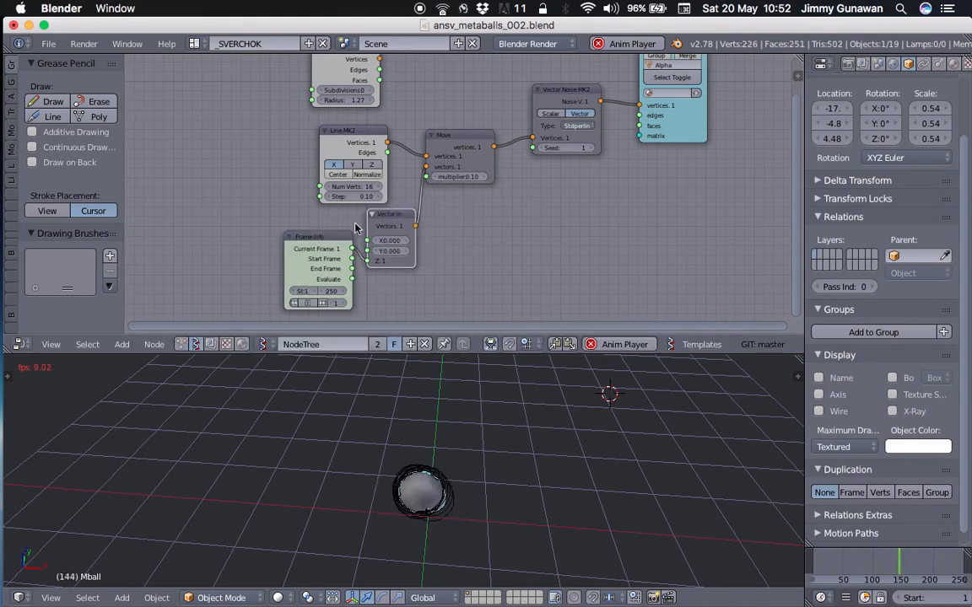
left_click_drag(317, 240, 273, 241)
left_click_drag(389, 219, 358, 226)
Raise the Line node's Num Verts to 46.
scroll(361, 218, "up", 2)
left_click(365, 189)
left_click(365, 188)
left_click(364, 189)
left_click(364, 188)
left_click(364, 188)
mouse_move(340, 193)
left_mouse_down()
mouse_move(358, 192)
mouse_move(348, 190)
left_mouse_up()
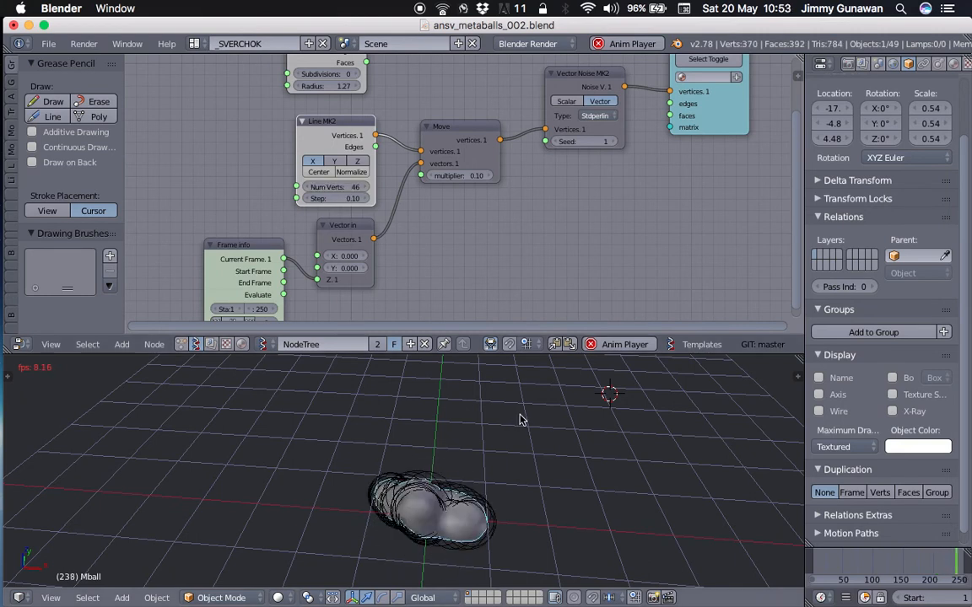
Stop playback, move the Viewer BMesh node away from Vector Noise and add a Vector Math node between them.
key("Escape")
scroll(537, 246, "down", 1)
middle_click_drag(537, 245, 480, 259)
left_click(666, 149)
left_click_drag(667, 150, 772, 200)
key("space")
type("vec")
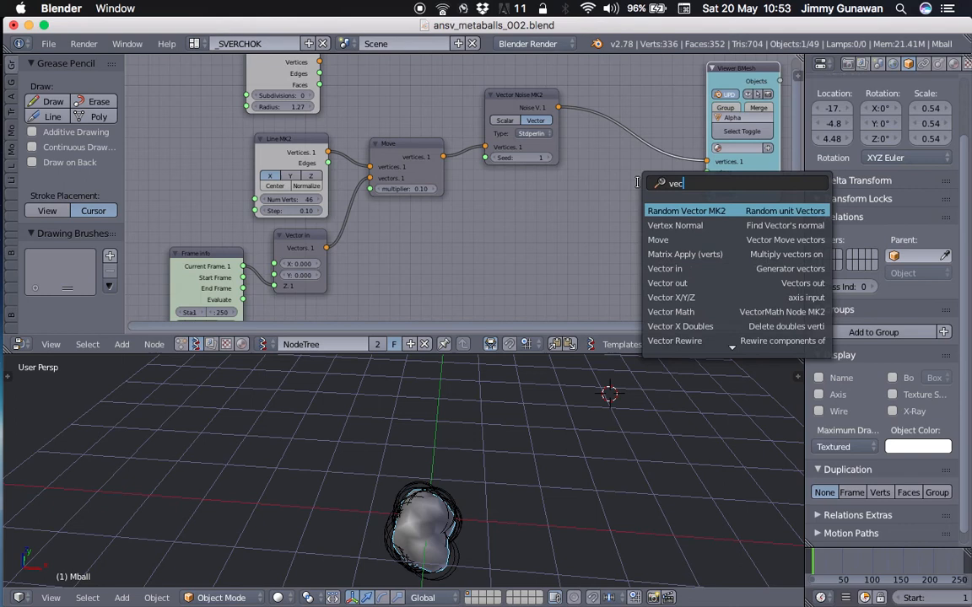
type("tor ma")
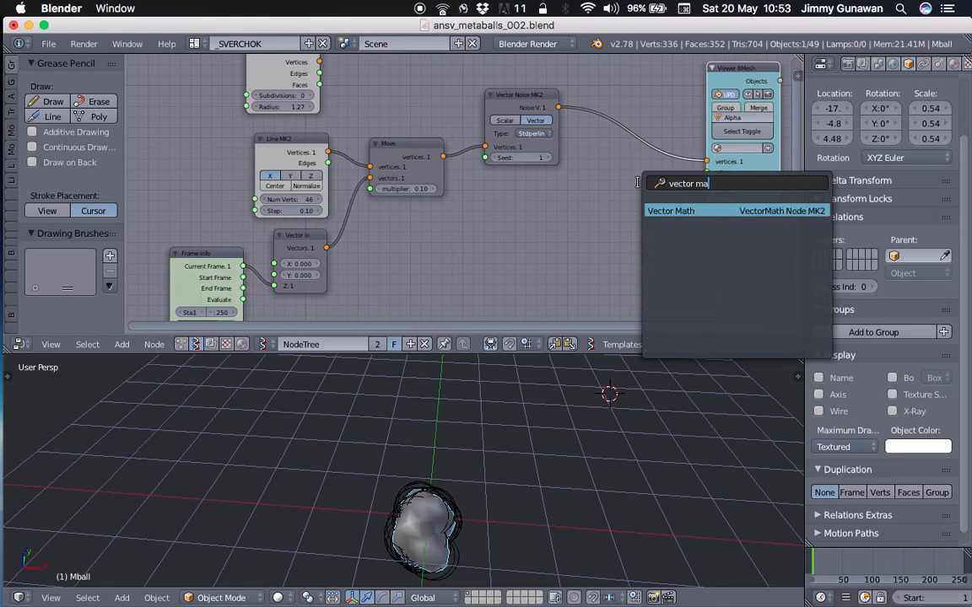
key("Return")
left_click(602, 187)
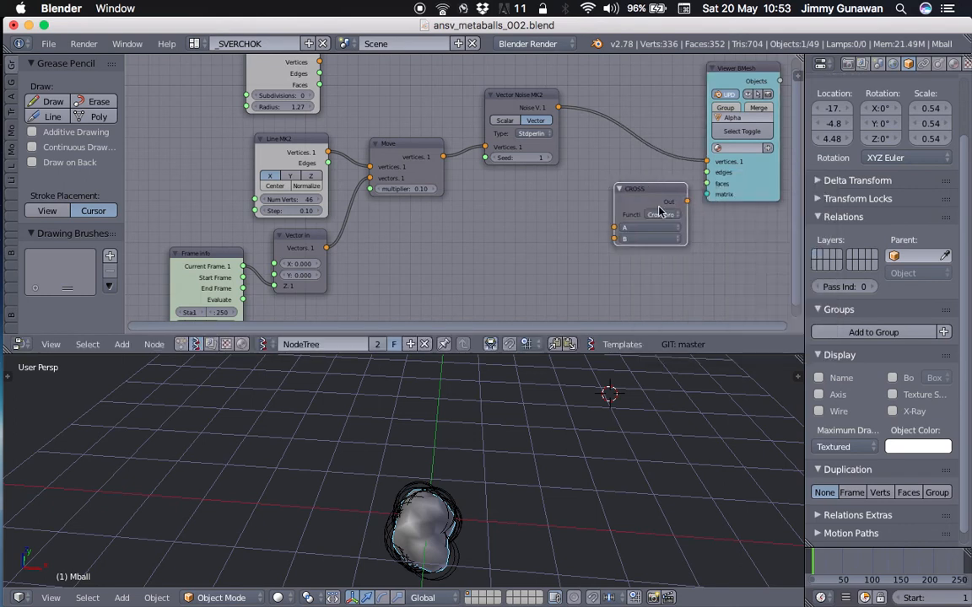
Set Vector Math to Add, feed it Vector Noise as A and Line vertices as B, and connect its output to the Viewer BMesh vertices.
left_click(663, 215)
left_click(669, 251)
left_click_drag(615, 238, 328, 153)
left_click_drag(687, 201, 707, 162)
Play the animation to preview the noise-displaced line of metaballs.
middle_click_drag(588, 418, 615, 429)
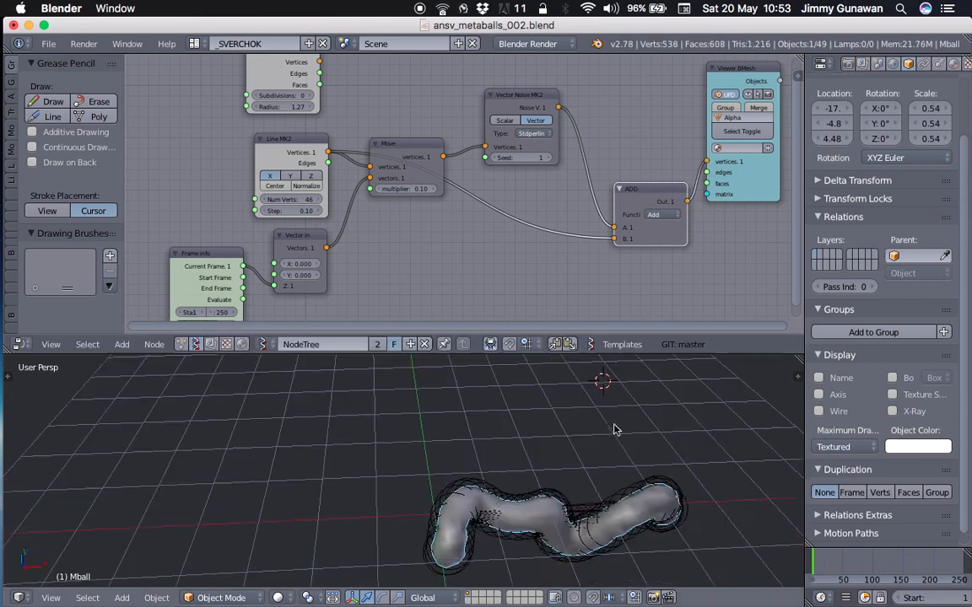
scroll(615, 430, "down", 2)
key("alt+a")
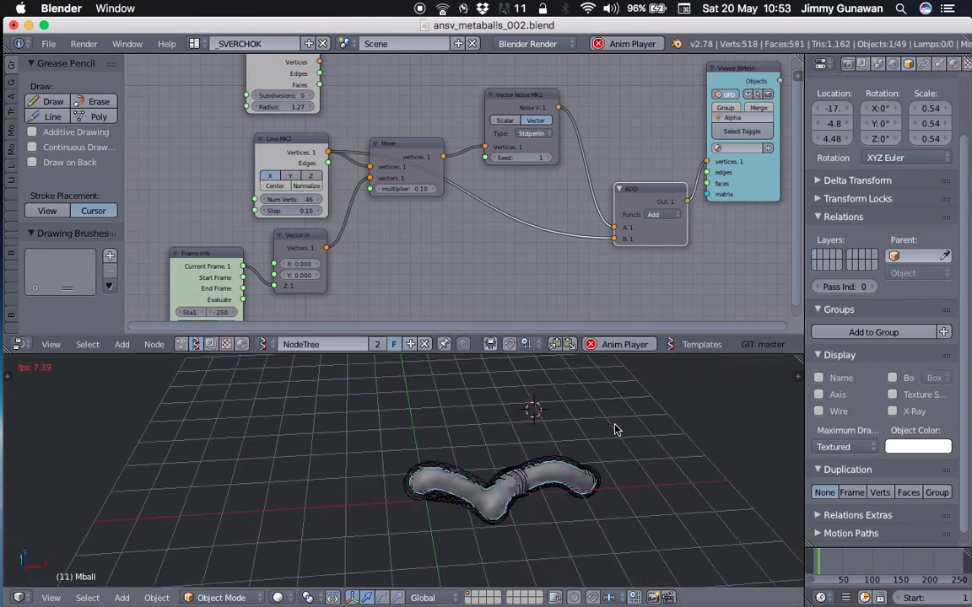
Delete the Move node, connect the Line vertices directly to Vector Noise and stop playback.
left_click(411, 148)
key("x")
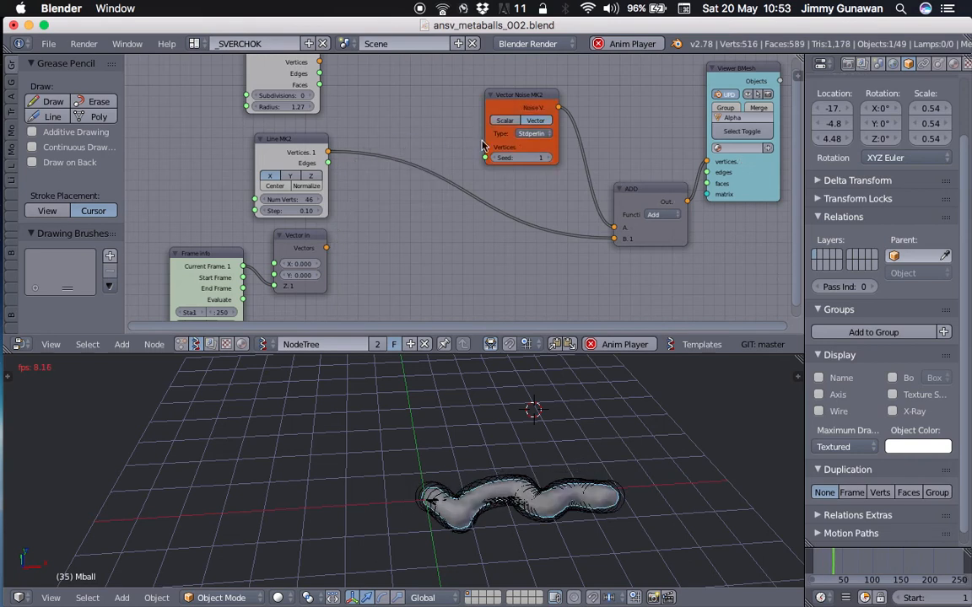
mouse_move(327, 152)
left_mouse_down()
mouse_move(492, 150)
mouse_move(330, 155)
left_mouse_up()
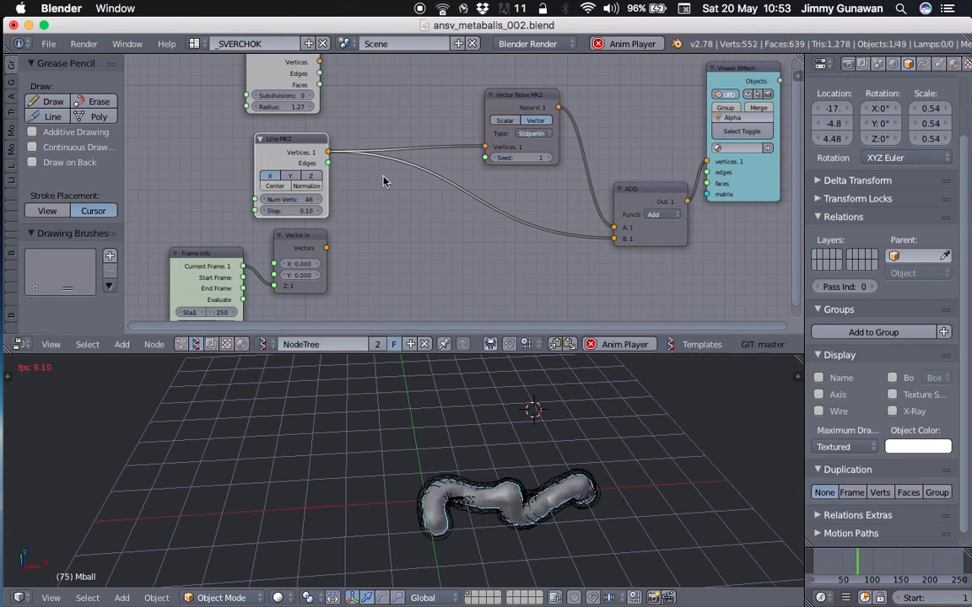
key("Escape")
Insert a new Move node between Line and Vector Noise, and connect Vector in to its vectors input.
left_click_drag(509, 96, 494, 88)
left_click(306, 242)
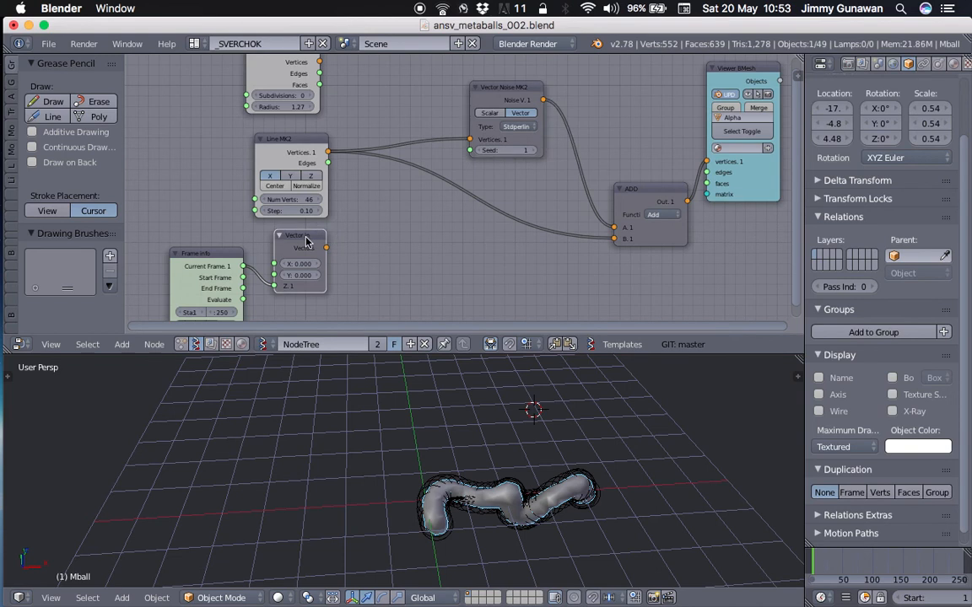
key("shift+a")
left_click(395, 135)
type("vector ")
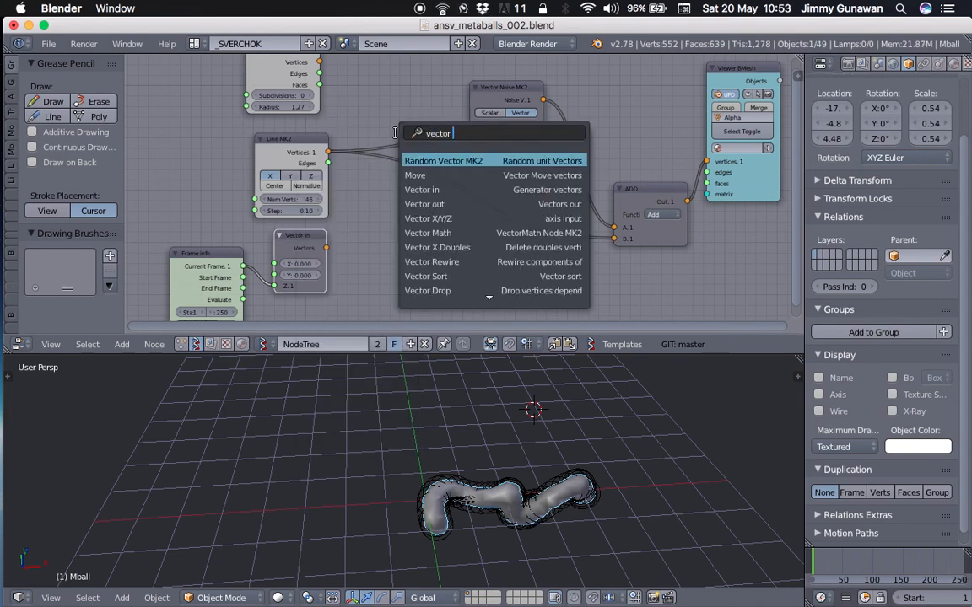
type("m")
key("Down")
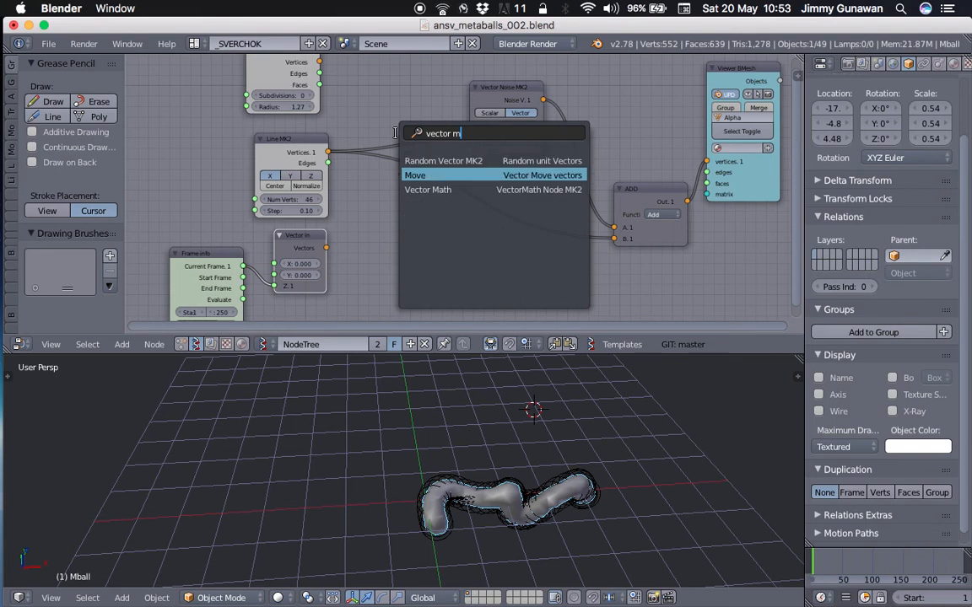
key("Return")
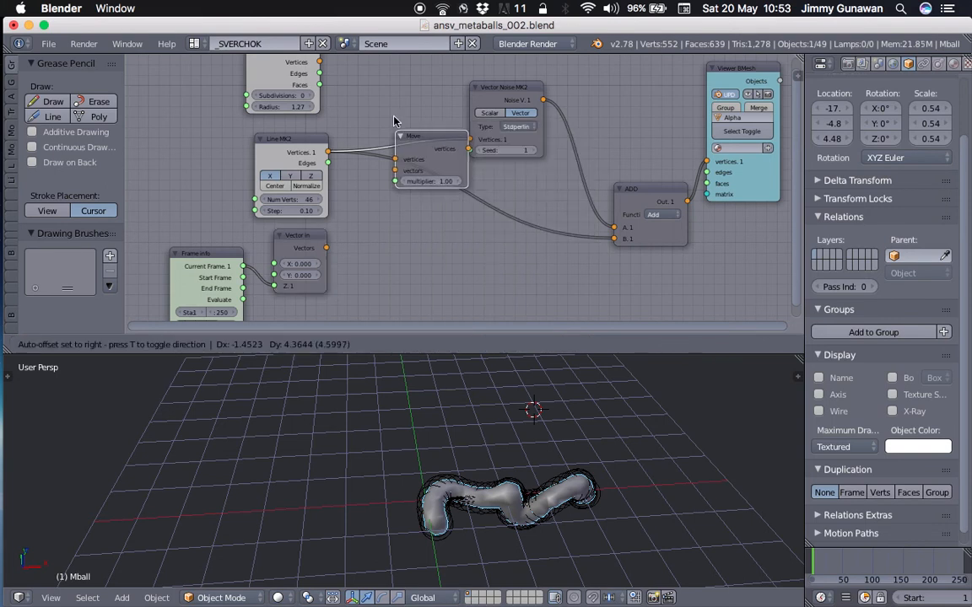
left_click(399, 122)
left_click_drag(382, 116, 381, 91)
left_click_drag(326, 247, 395, 131)
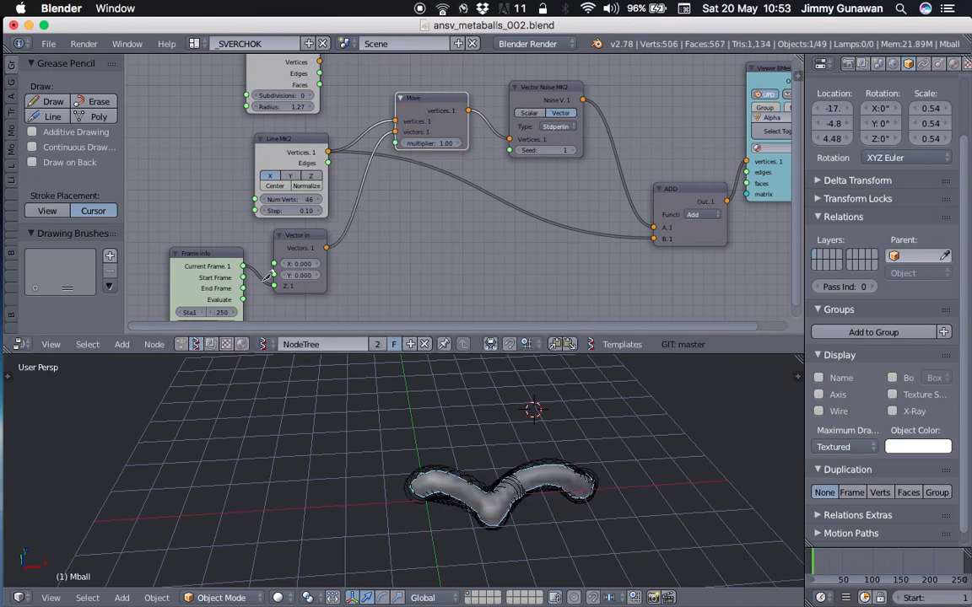
Connect Current Frame to the X input of Vector in, and preview the animation briefly.
left_click_drag(244, 268, 274, 265)
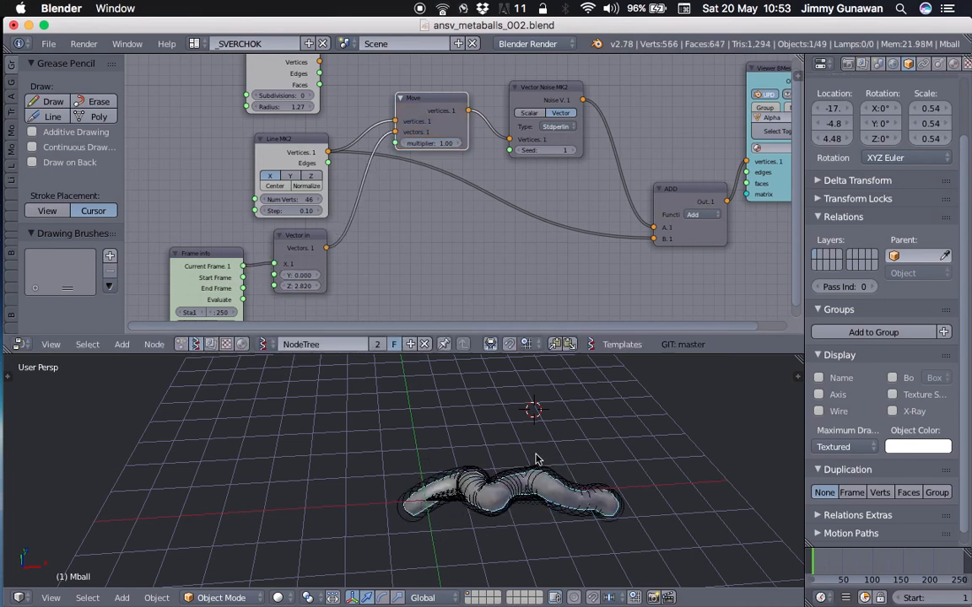
key("alt+a")
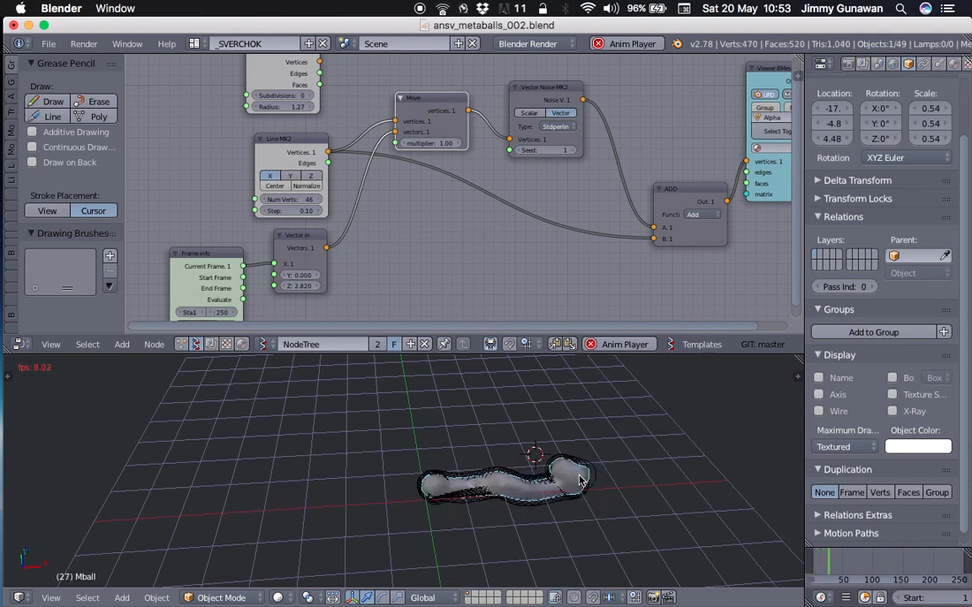
key("Escape")
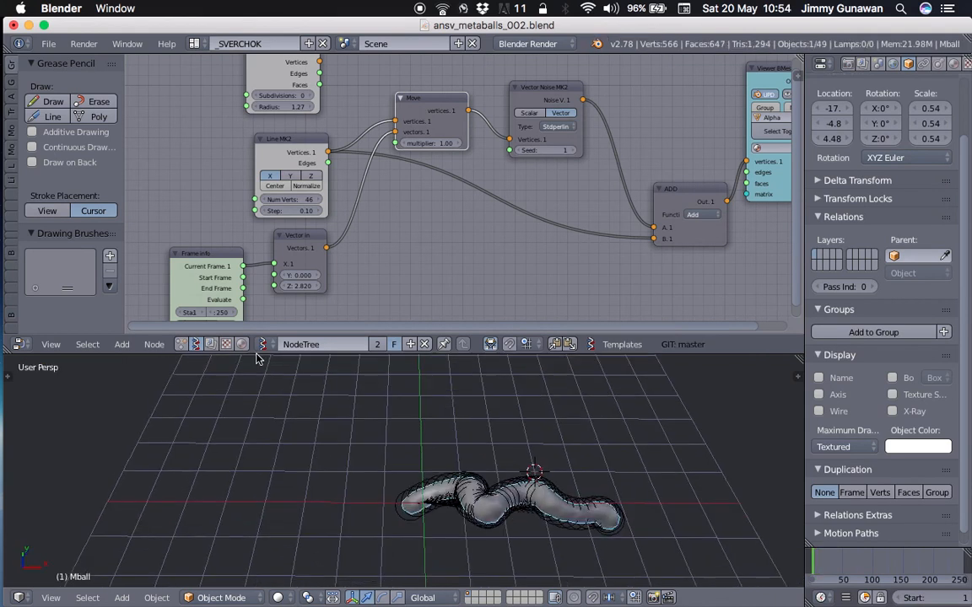
Bypass the Move node by feeding Line vertices straight into Vector Noise, and play the animation briefly to compare.
scroll(253, 255, "down", 2)
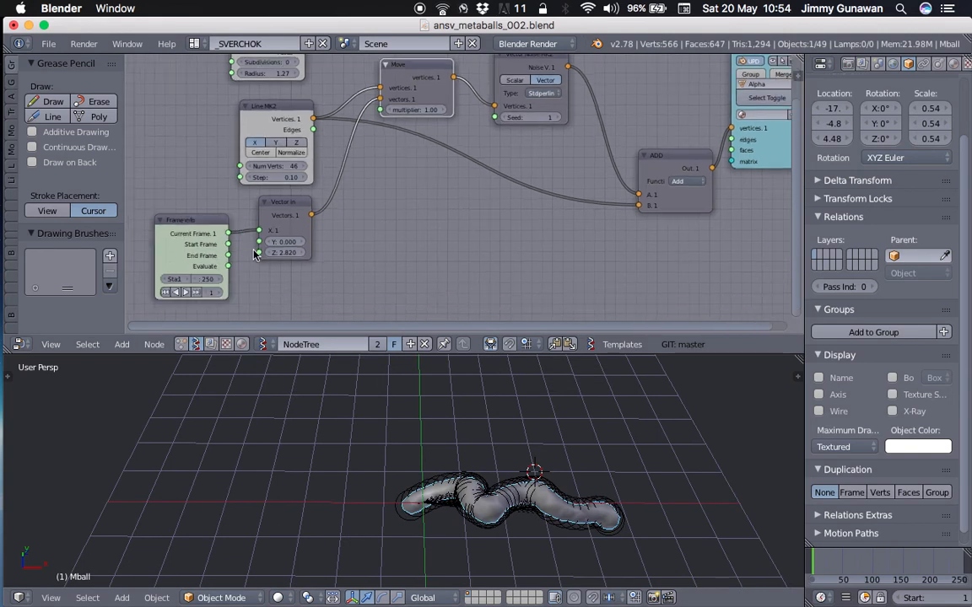
middle_click_drag(389, 249, 369, 277)
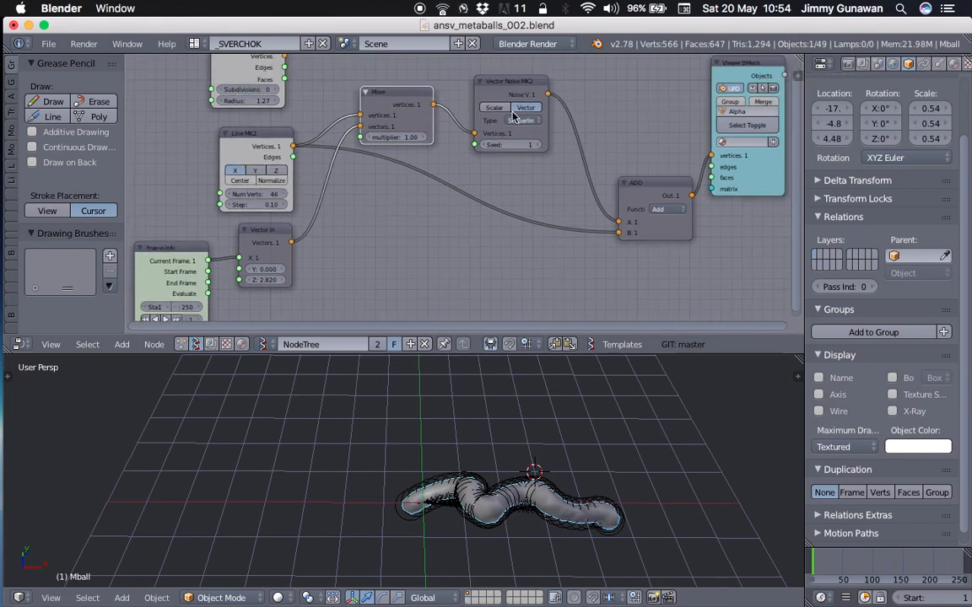
left_click_drag(360, 127, 470, 135)
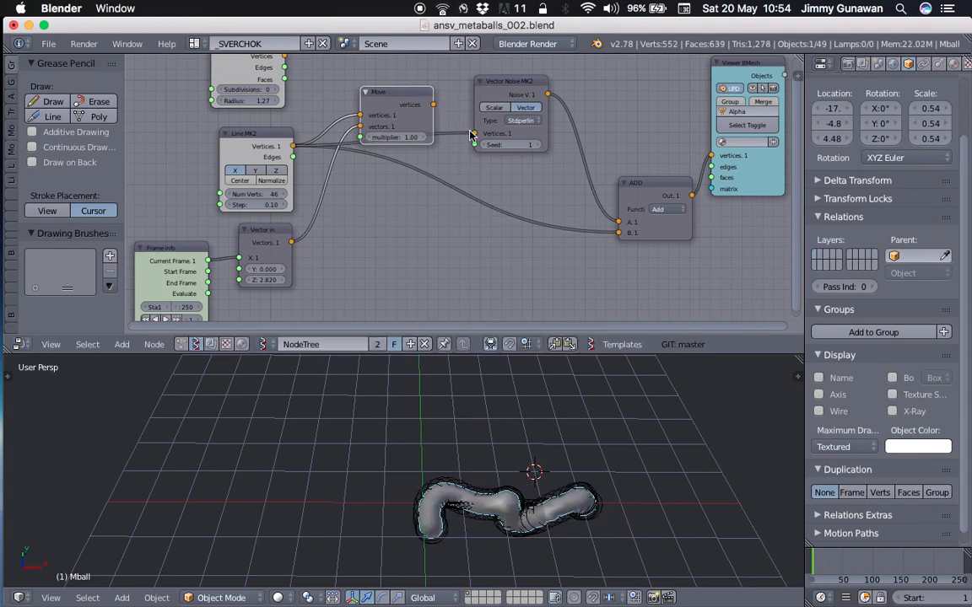
key("alt+a")
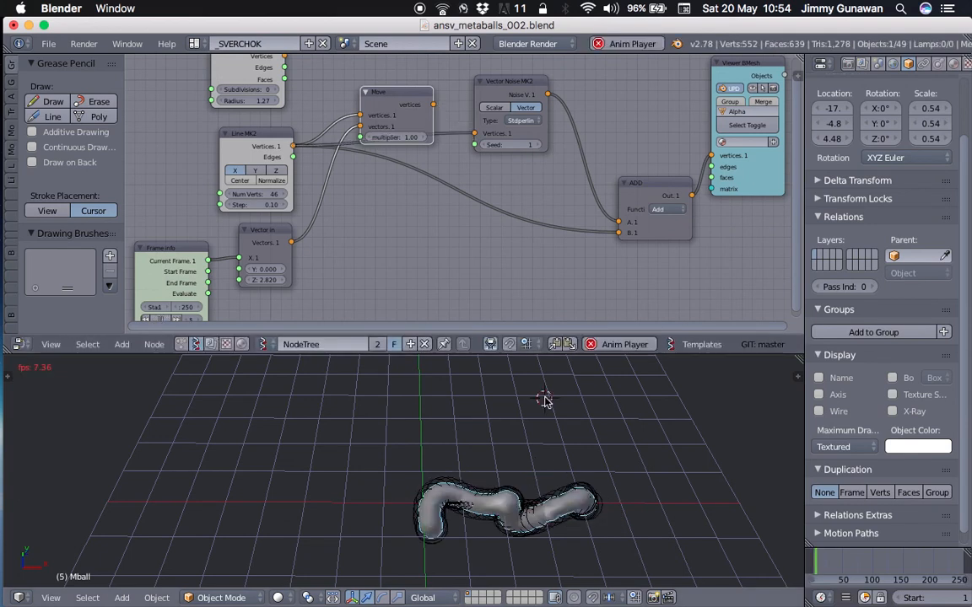
key("Escape")
Route Move back into Vector Noise, cut the Line link to the Add node, and connect the noise output directly to Viewer BMesh vertices.
left_click_drag(413, 84, 475, 133)
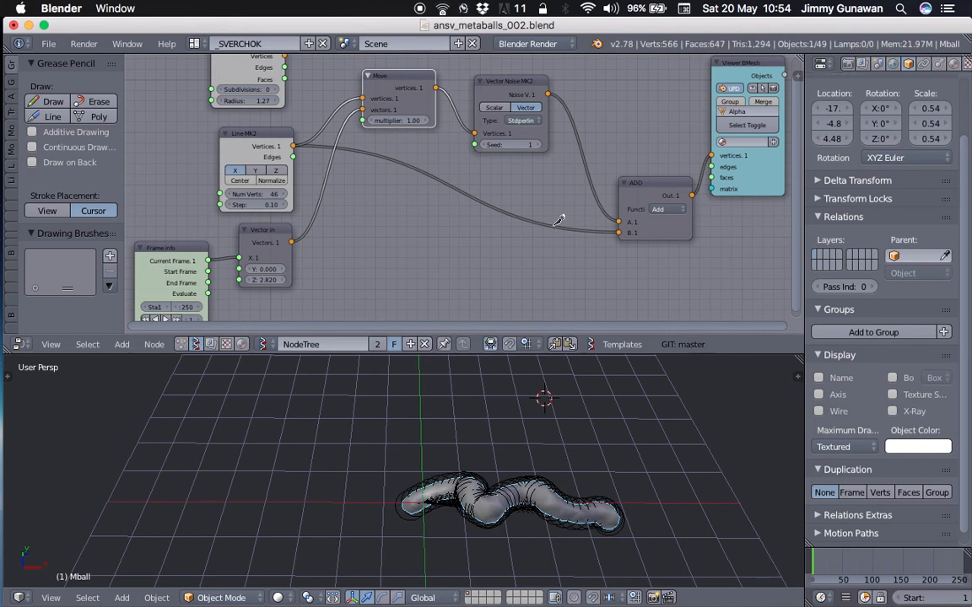
left_click_drag(553, 244, 564, 205, "ctrl")
left_click_drag(549, 94, 714, 156)
Play the animation and examine the noise-only metaball shape from different angles and distances.
left_click(557, 473)
key("alt+a")
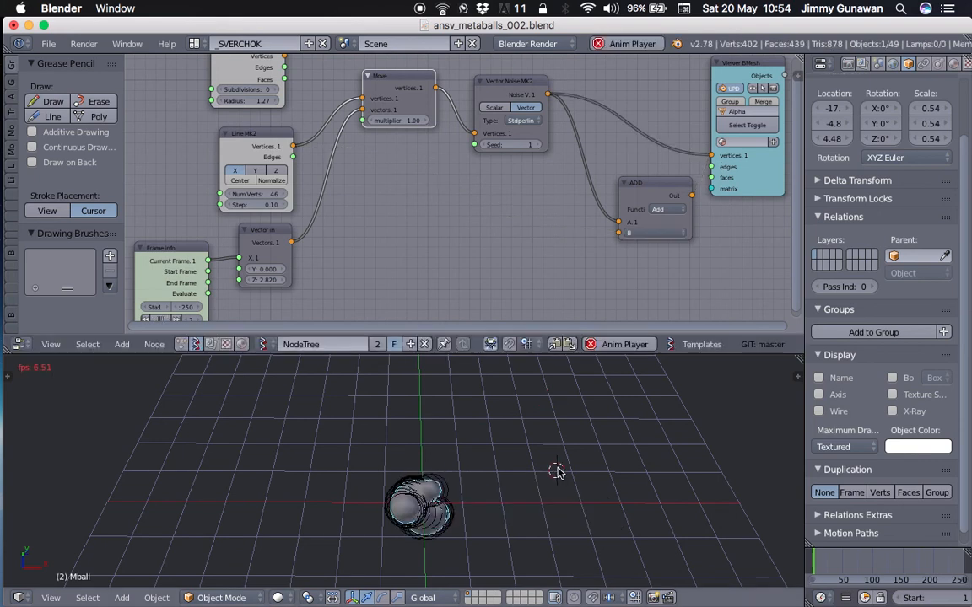
middle_click_drag(468, 490, 509, 516)
scroll(514, 516, "up", 4)
scroll(512, 517, "up", 3)
scroll(533, 438, "down", 3)
middle_click_drag(533, 438, 448, 466)
scroll(512, 486, "down", 2)
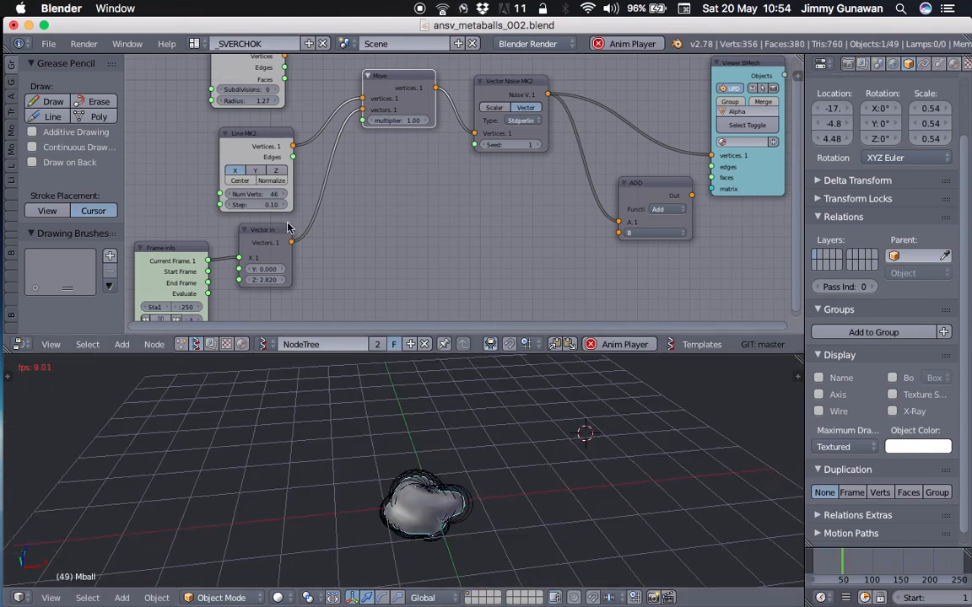
Try a larger Step on the Line node during playback, settle on 0.01 and stop the animation.
left_click_drag(256, 205, 324, 205)
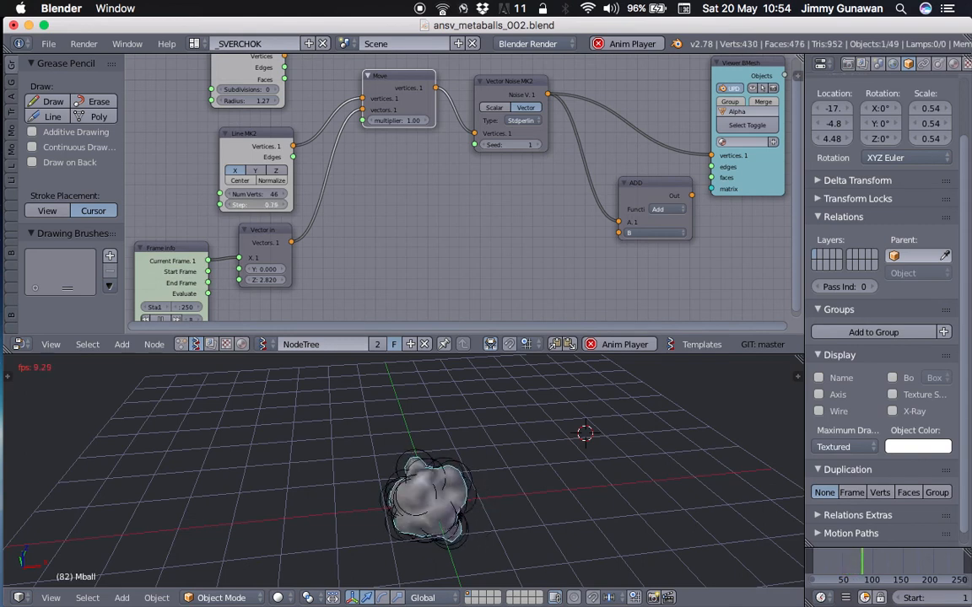
left_click_drag(256, 205, 246, 205)
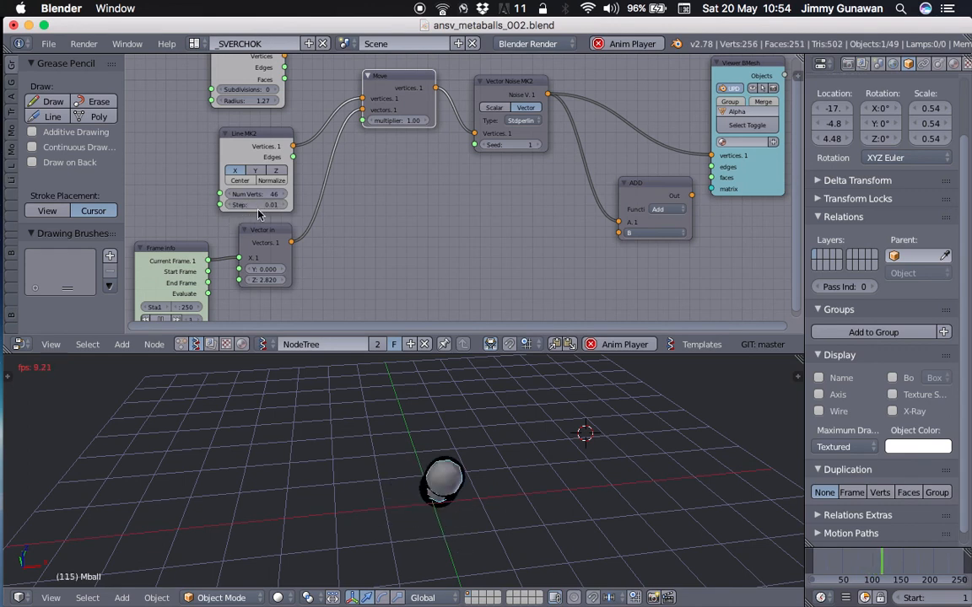
key("Escape")
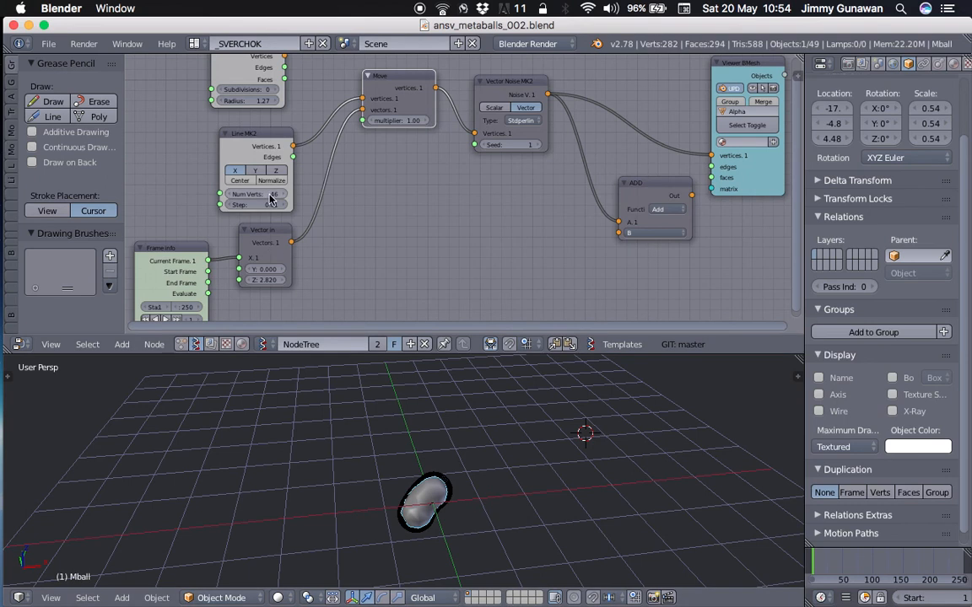
Increase the Line node's Num Verts to 262.
left_click_drag(253, 194, 430, 194)
middle_click_drag(451, 417, 368, 422)
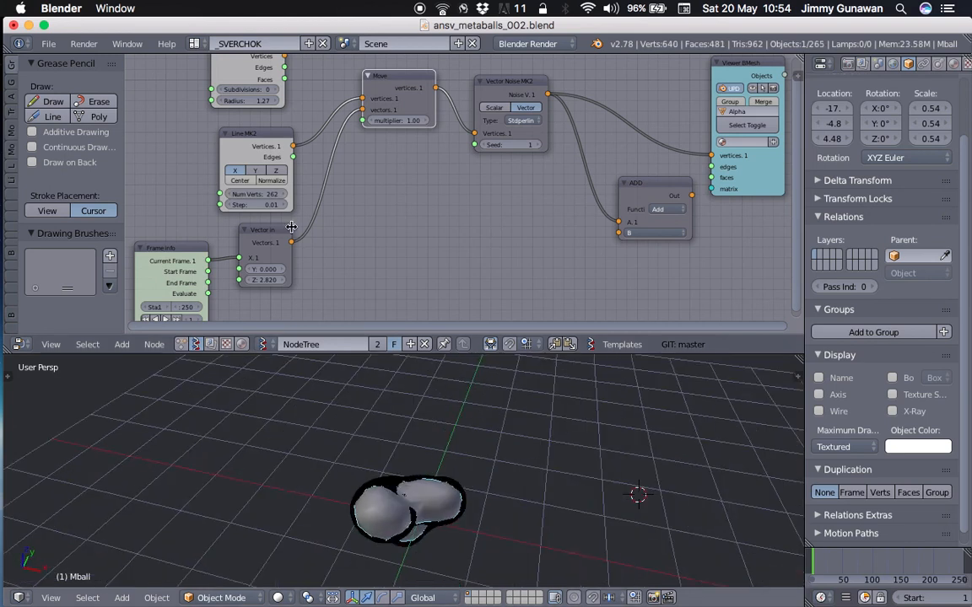
key("Return")
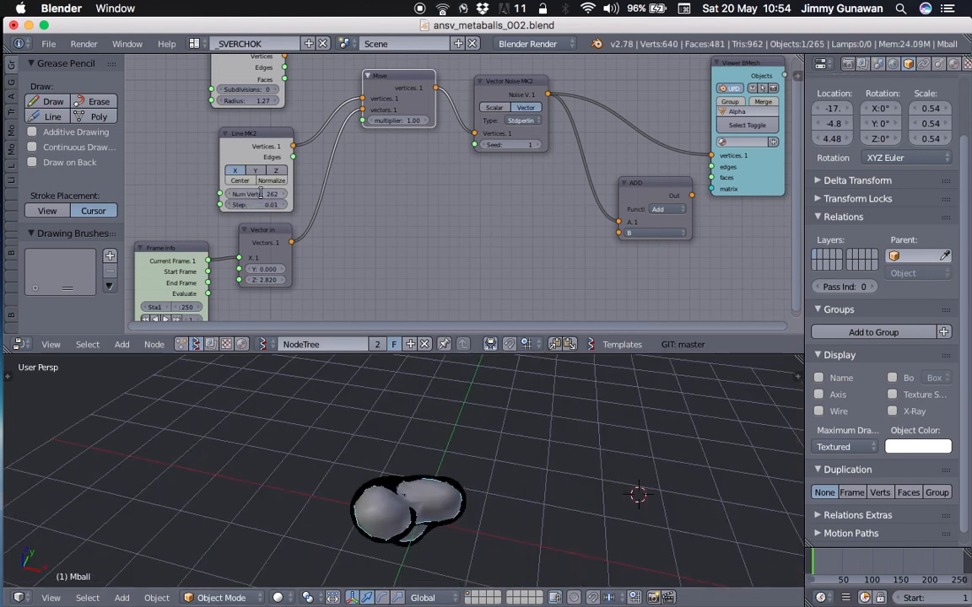
Try 10 Num Verts on the Line node and preview the animation.
left_click(260, 194)
type("10")
key("Return")
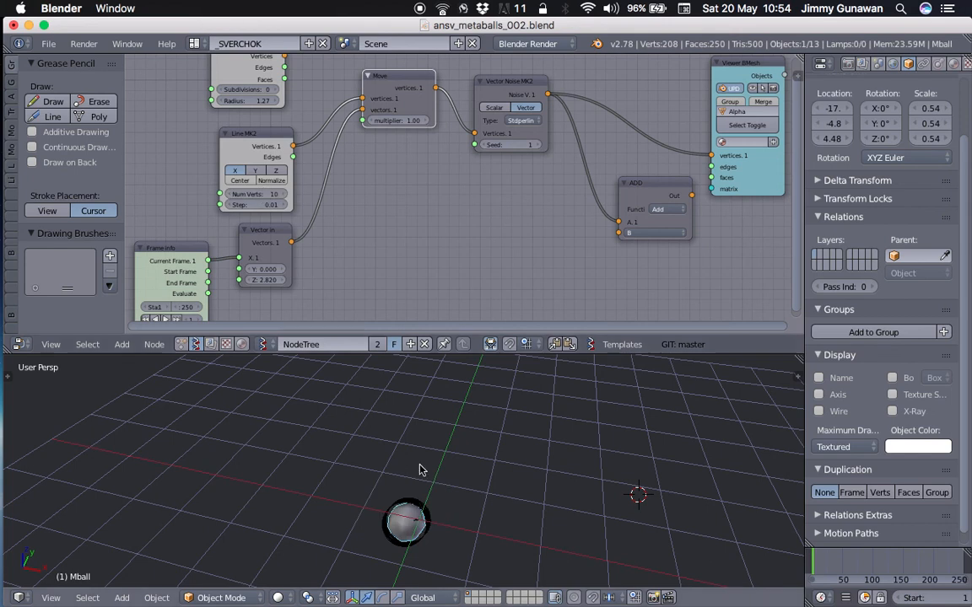
middle_click_drag(445, 486, 410, 457)
key("alt+a")
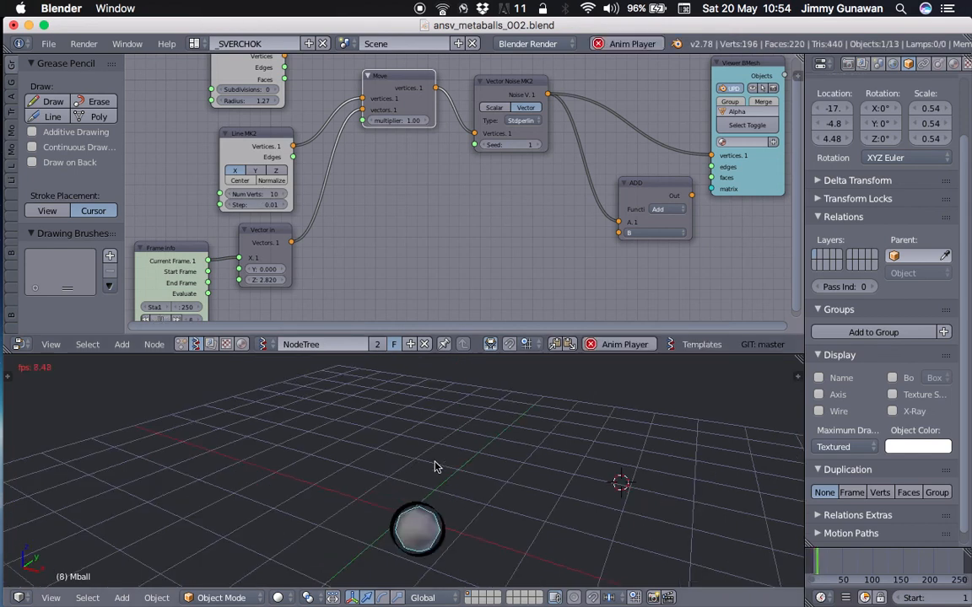
key("Escape")
Set the Line node's Num Verts to 50 and its Step to 0.025.
left_click(260, 194)
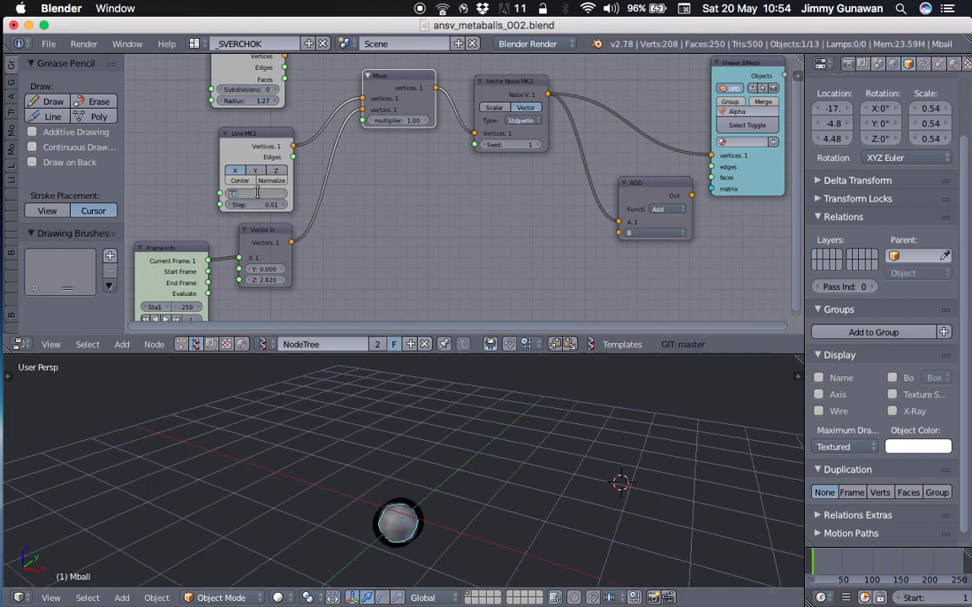
type("50")
key("Return")
middle_click_drag(477, 443, 549, 460)
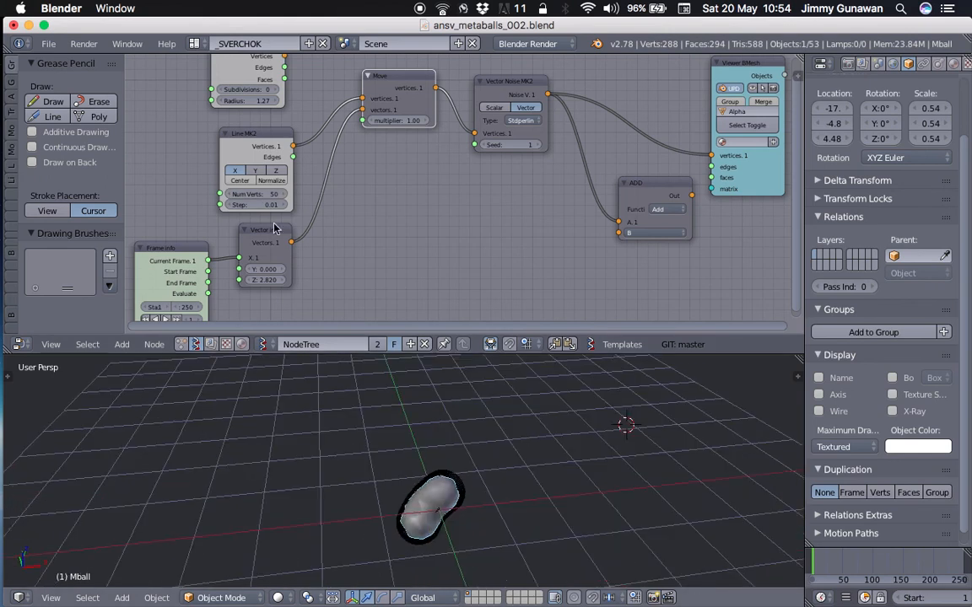
left_click(266, 205)
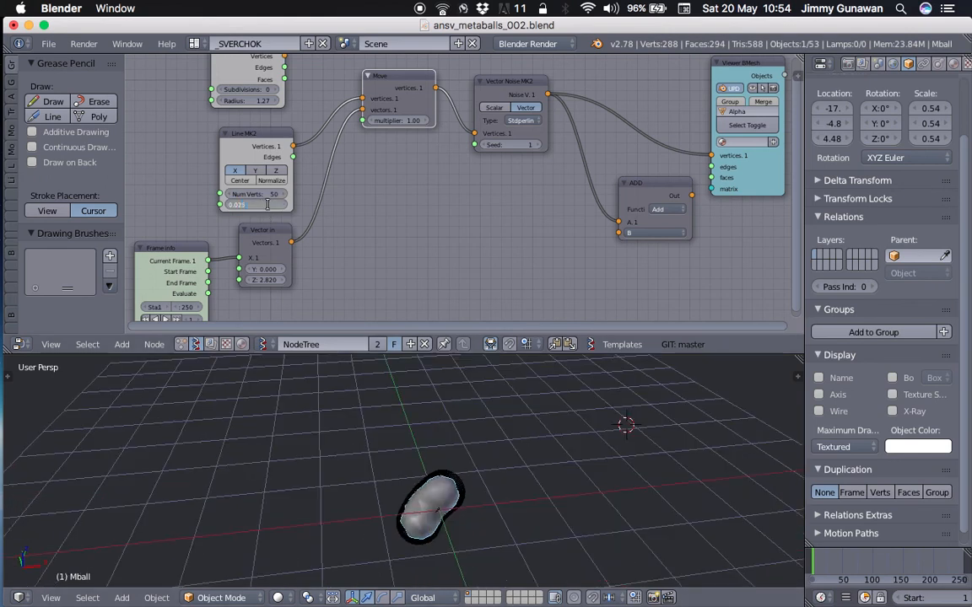
type("0.025")
key("Return")
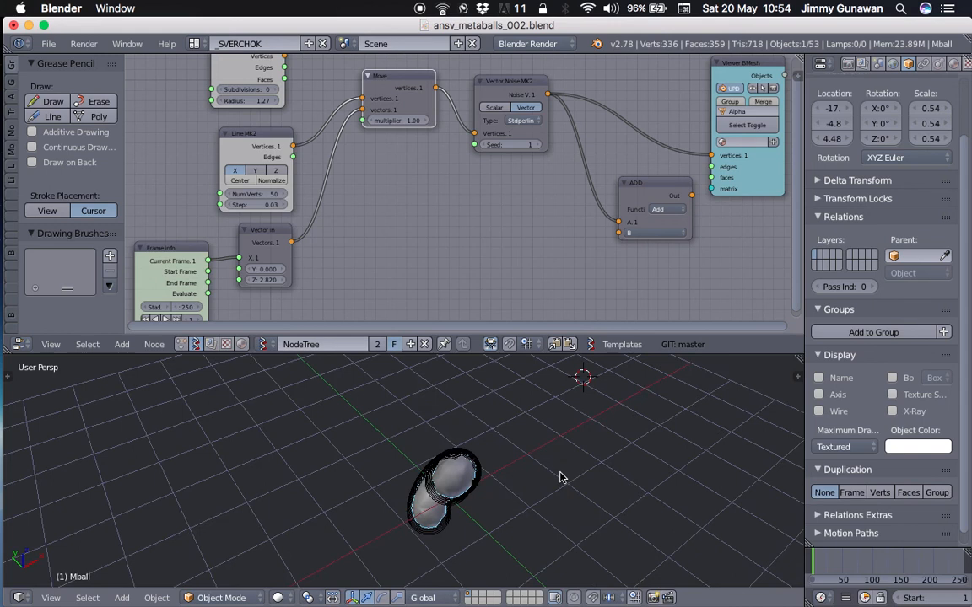
Preview the animation of the longer metaball line and save the file over the existing ansv_metaballs_002.blend.
key("alt+a")
middle_click_drag(560, 478, 427, 437)
key("Escape")
middle_click_drag(485, 188, 390, 246)
key("ctrl+s")
left_click(479, 196)
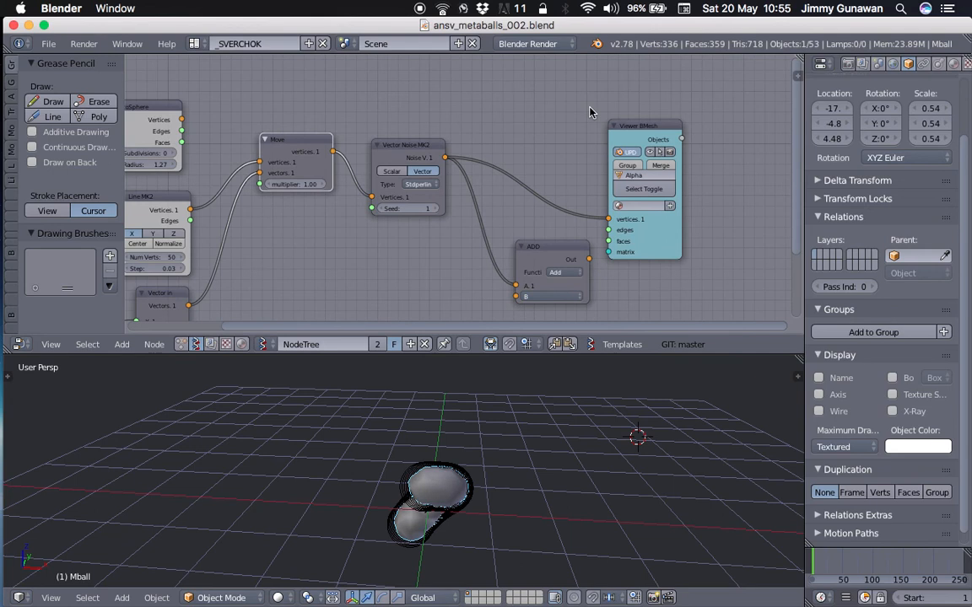
Change the Add node's function to Multiply Scalar and insert it between Vector Noise and the Viewer BMesh vertices.
left_click(555, 274)
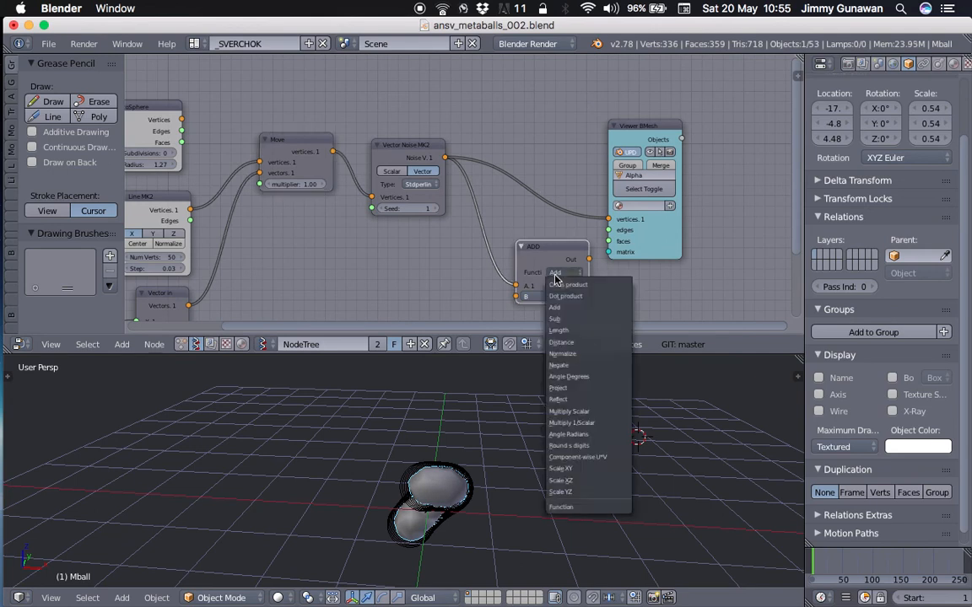
left_click(570, 410)
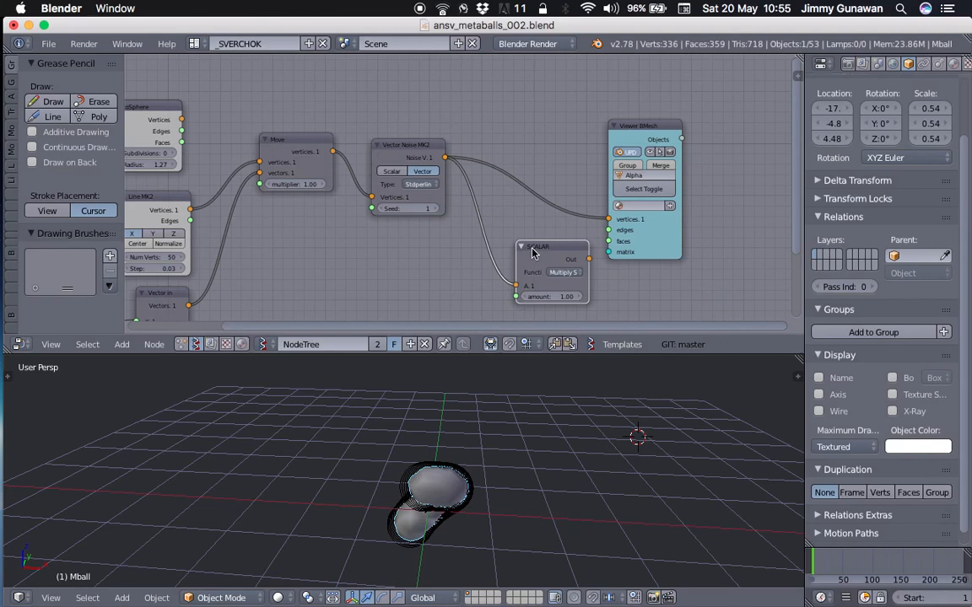
left_click_drag(548, 253, 521, 191)
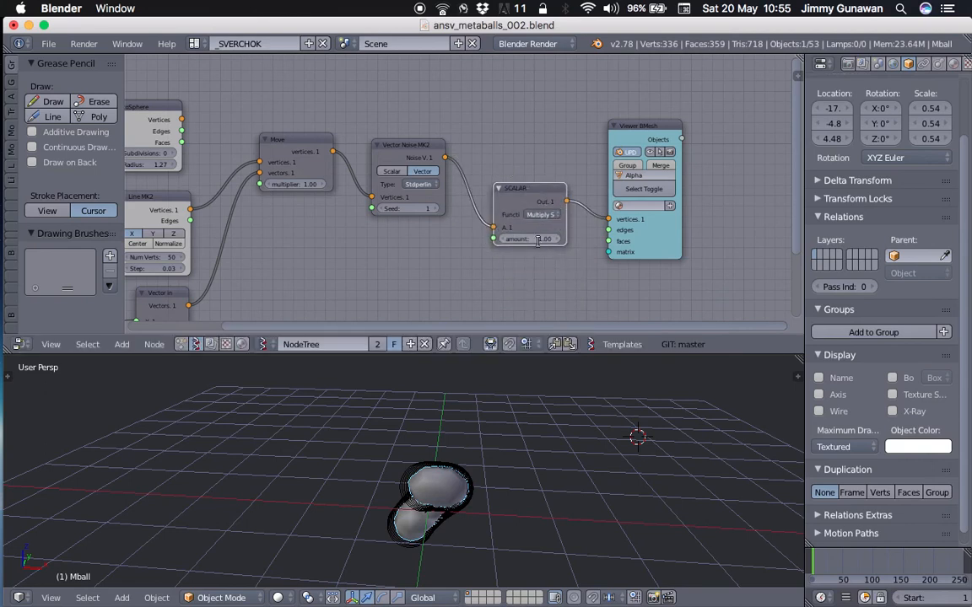
Set the Multiply Scalar amount to 3.00 and save the file over the existing one.
key("Return")
key("Return")
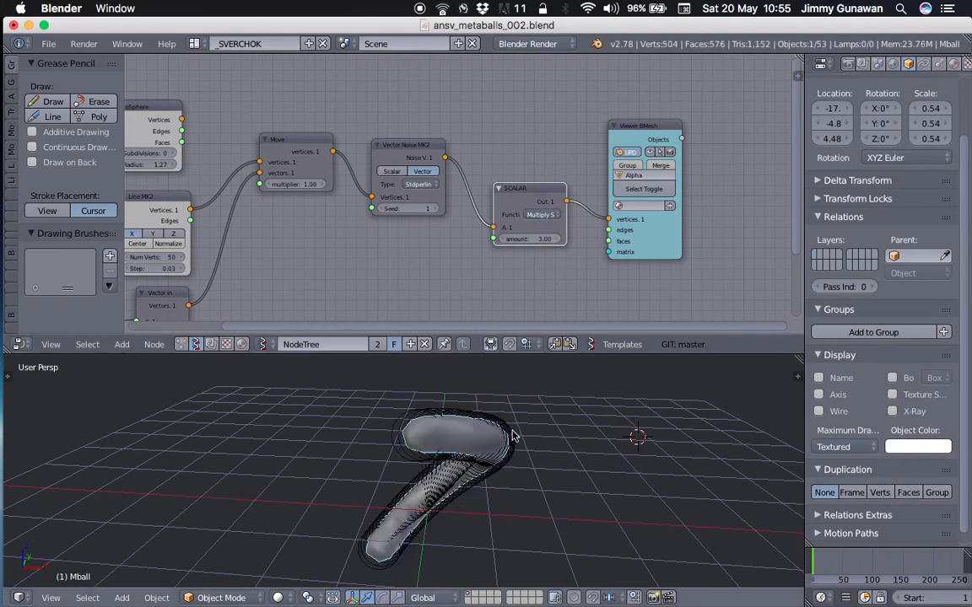
key("ctrl+s")
key("Return")
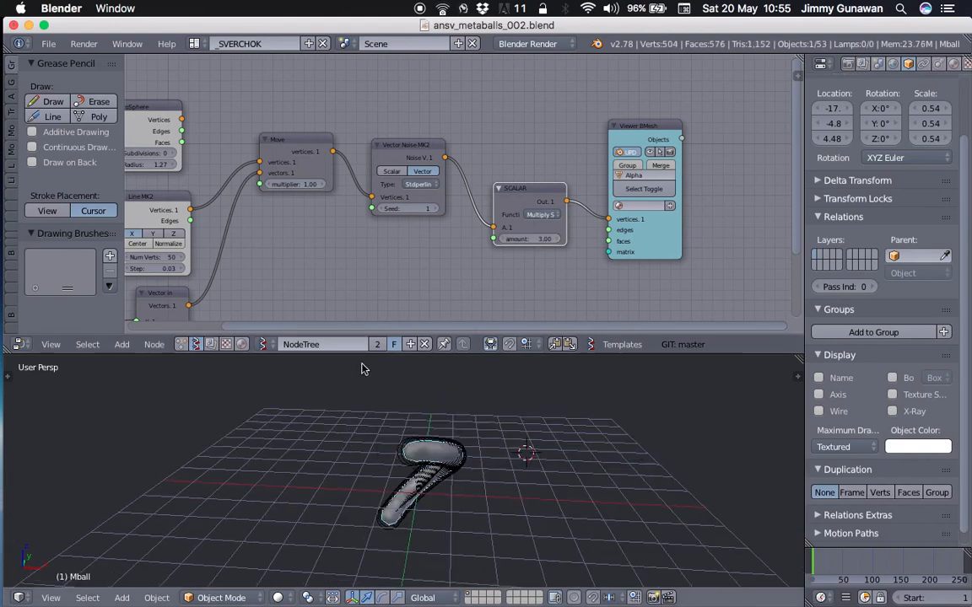
Switch to the Animation Nodes tree and hide the relationship lines through the Object Instancer's node settings.
left_click(213, 344)
left_click(428, 109)
key("u")
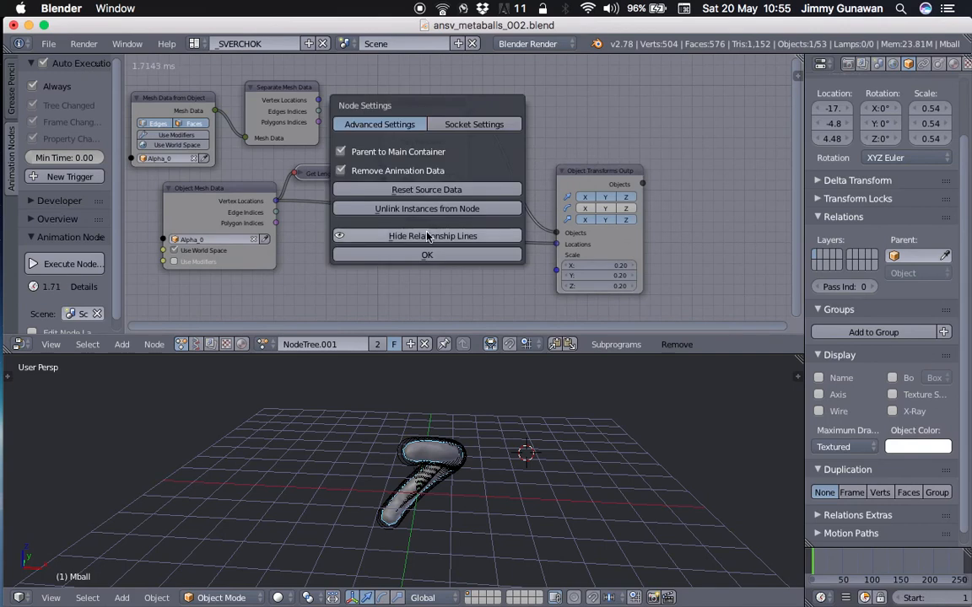
Play the animation briefly to check the metaballs without relationship lines, and stop it.
middle_click_drag(569, 467, 482, 453)
key("alt+a")
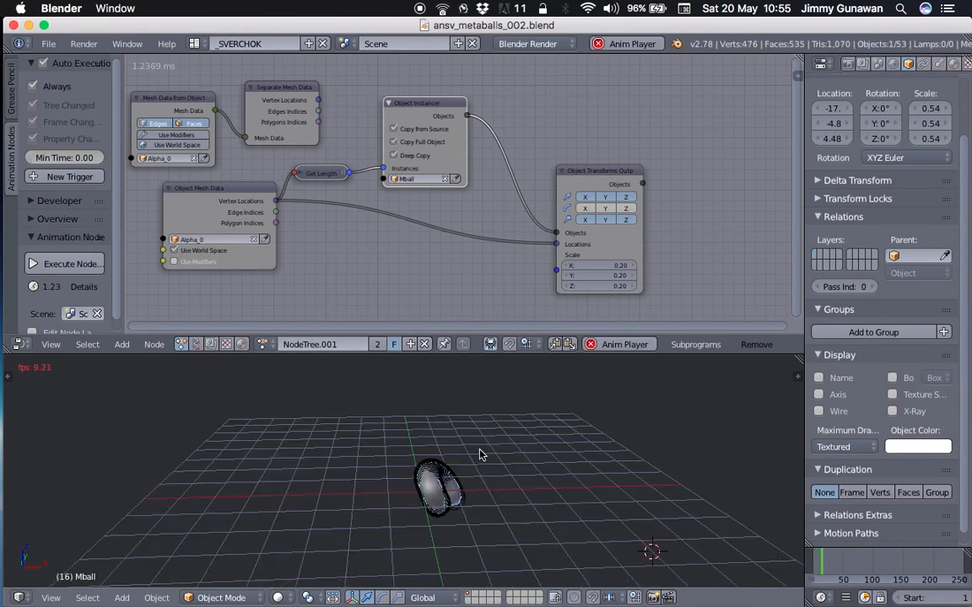
key("Escape")
Return to the Sverchok NodeTree and set the Move node's multiplier to 0.20.
left_click(196, 345)
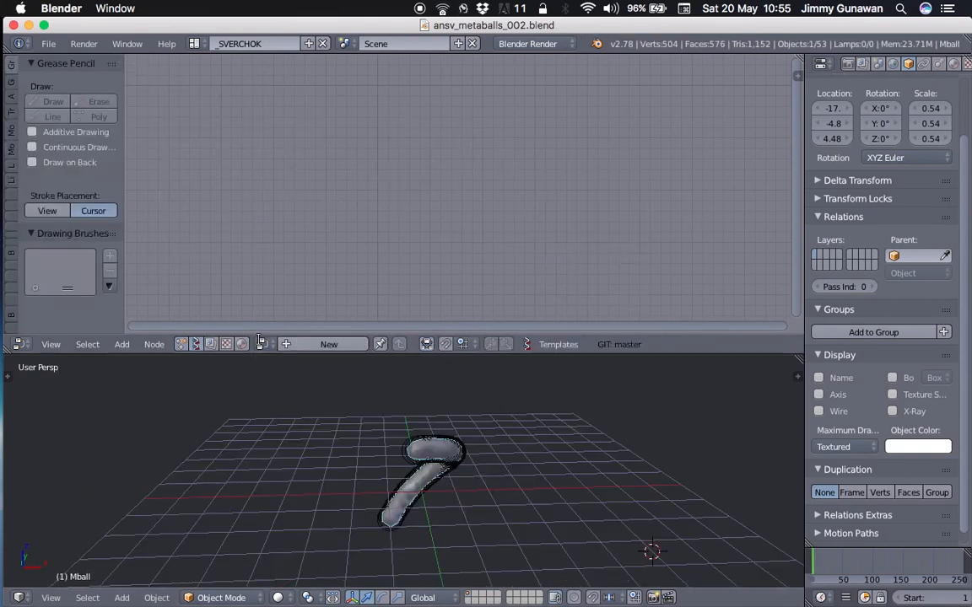
left_click(262, 345)
left_click(282, 369)
scroll(355, 261, "left", 6)
scroll(356, 261, "down", 2)
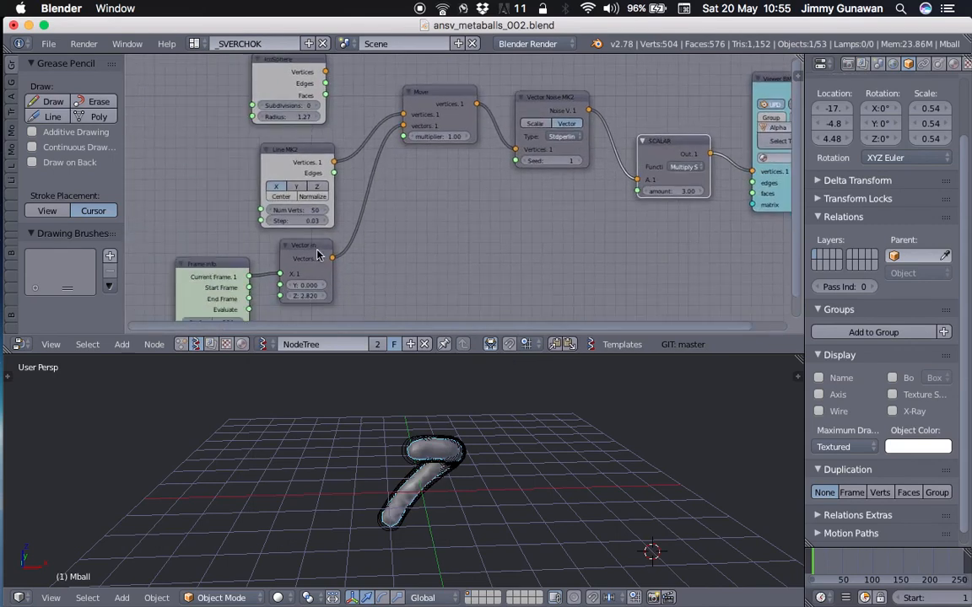
scroll(314, 224, "down", 1)
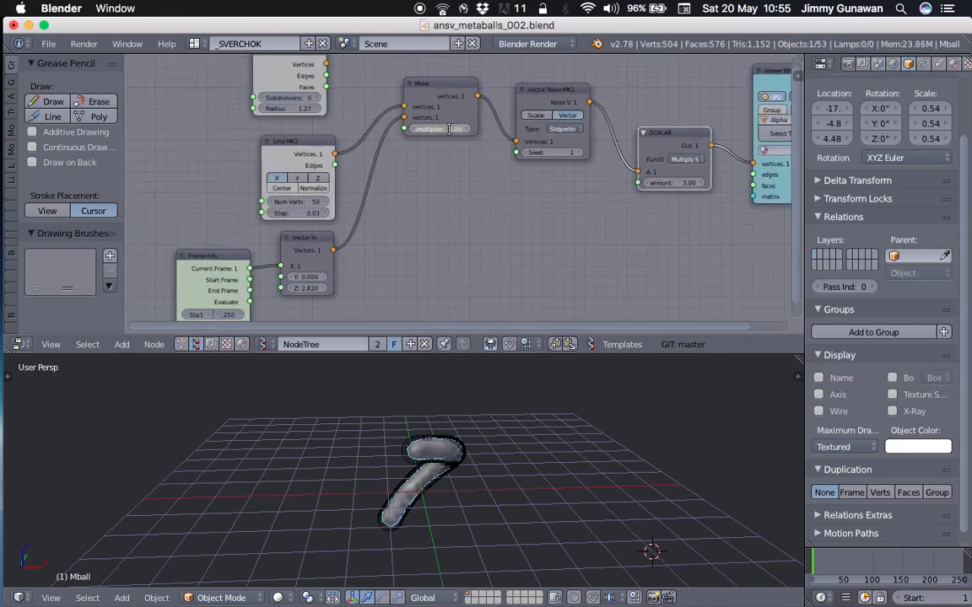
key("Return")
Play the animation and examine the slower metaball motion from several angles.
left_click(538, 416)
key("alt+a")
middle_click_drag(535, 460, 477, 452)
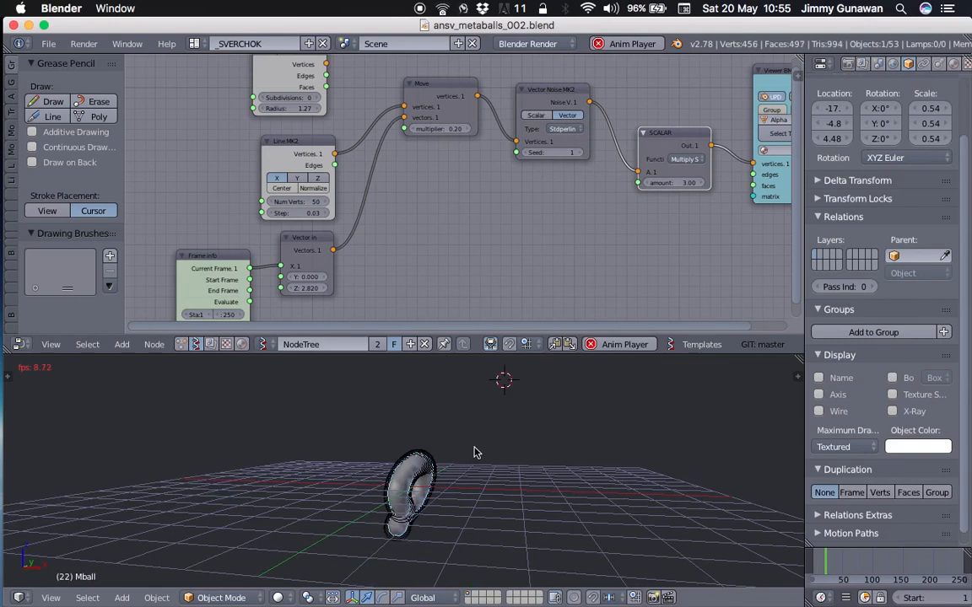
middle_click_drag(373, 458, 473, 371)
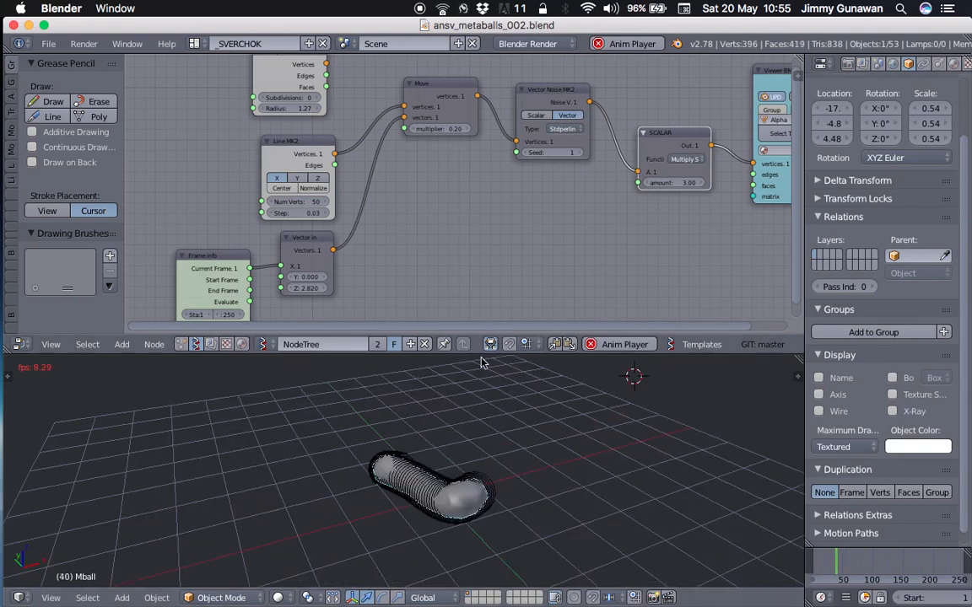
Maximize the 3D view, examine the animated metaball tube from different angles and distances, and stop the playback.
left_click_drag(483, 352, 487, 254)
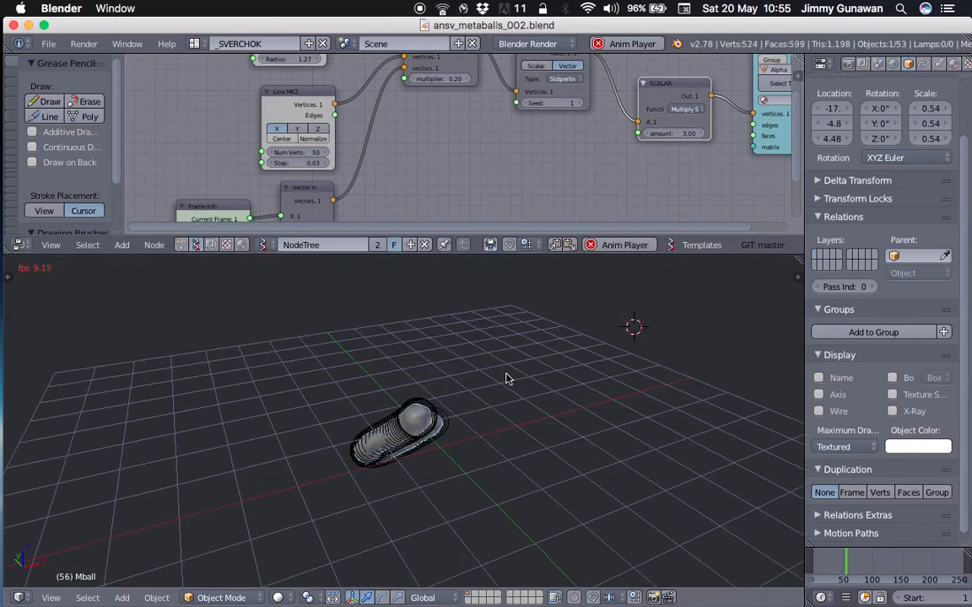
key("shift+space")
middle_click_drag(472, 365, 384, 288)
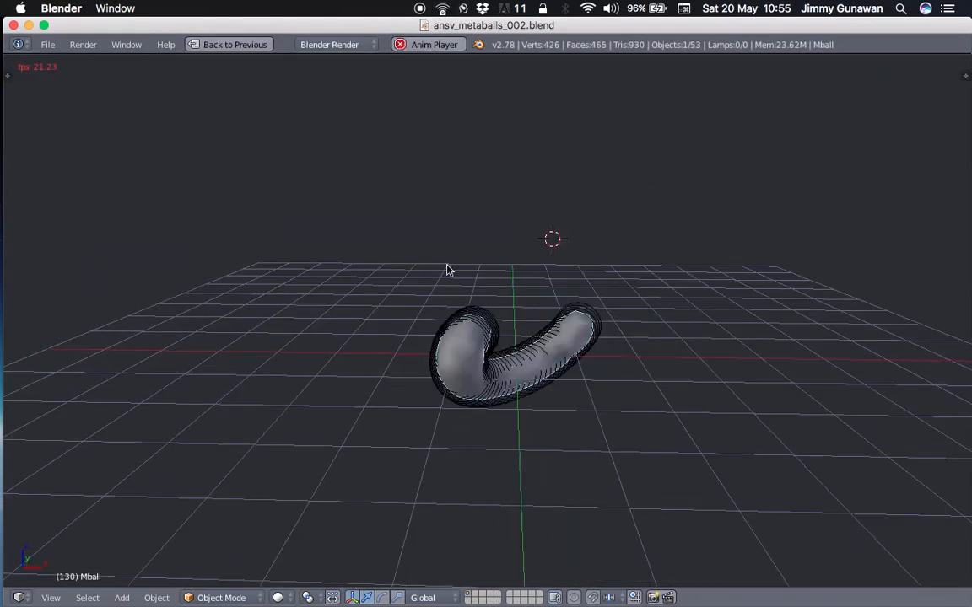
key("shift+space")
key("shift+space")
mouse_move(468, 335)
middle_mouse_down()
mouse_move(493, 295)
mouse_move(485, 327)
middle_mouse_up()
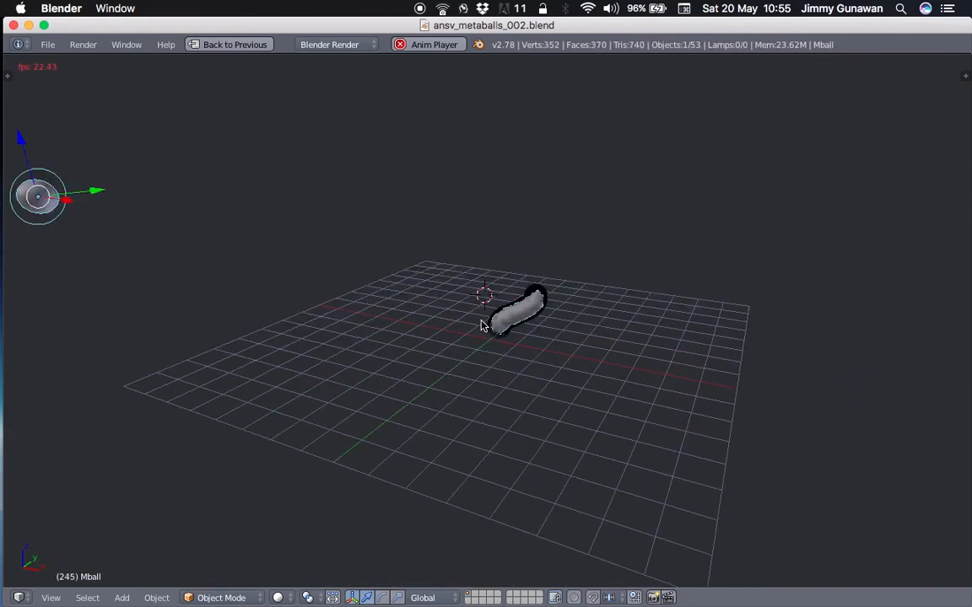
middle_click_drag(484, 289, 524, 372)
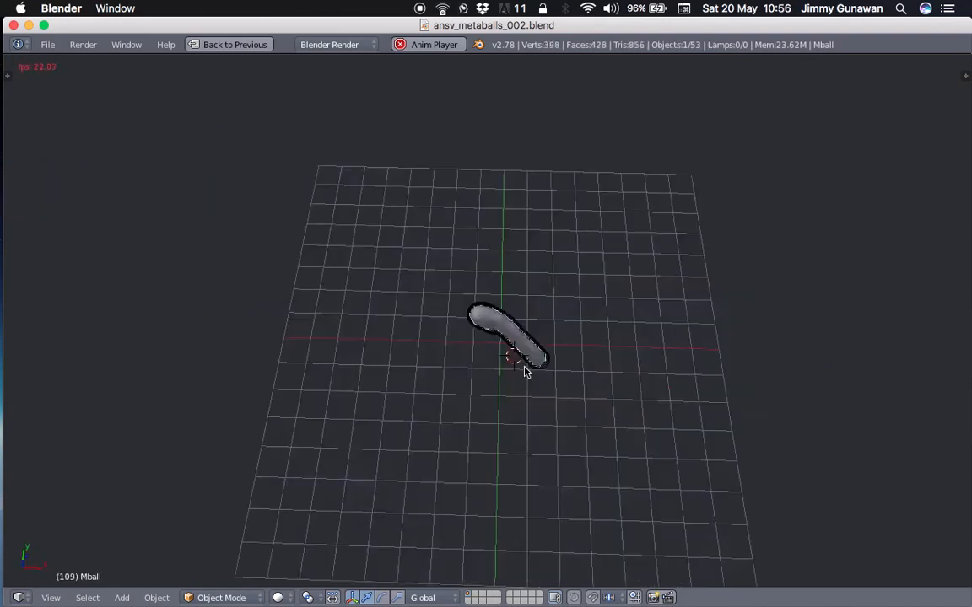
scroll(552, 346, "up", 3)
middle_click_drag(569, 346, 529, 282)
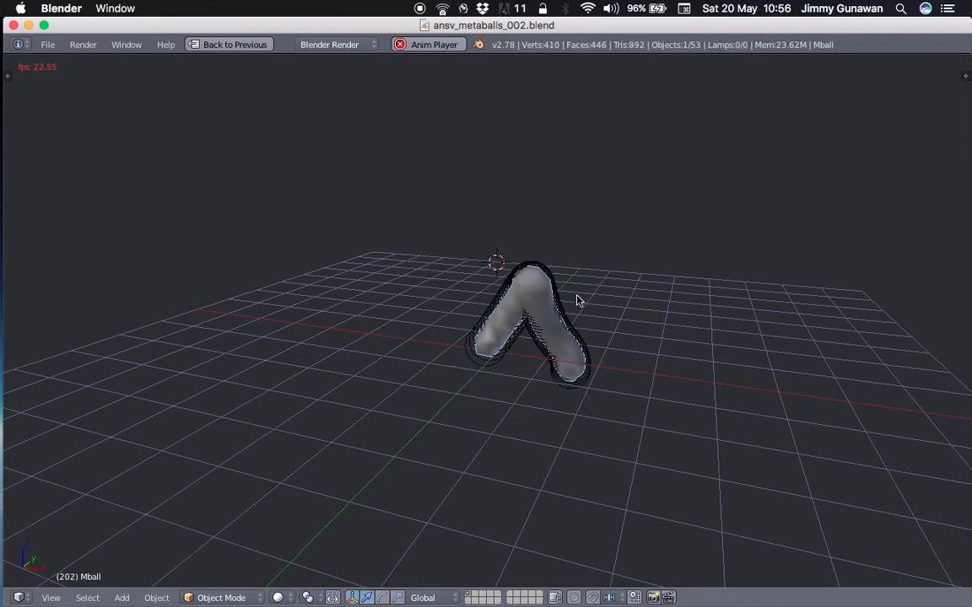
middle_click_drag(574, 303, 509, 315)
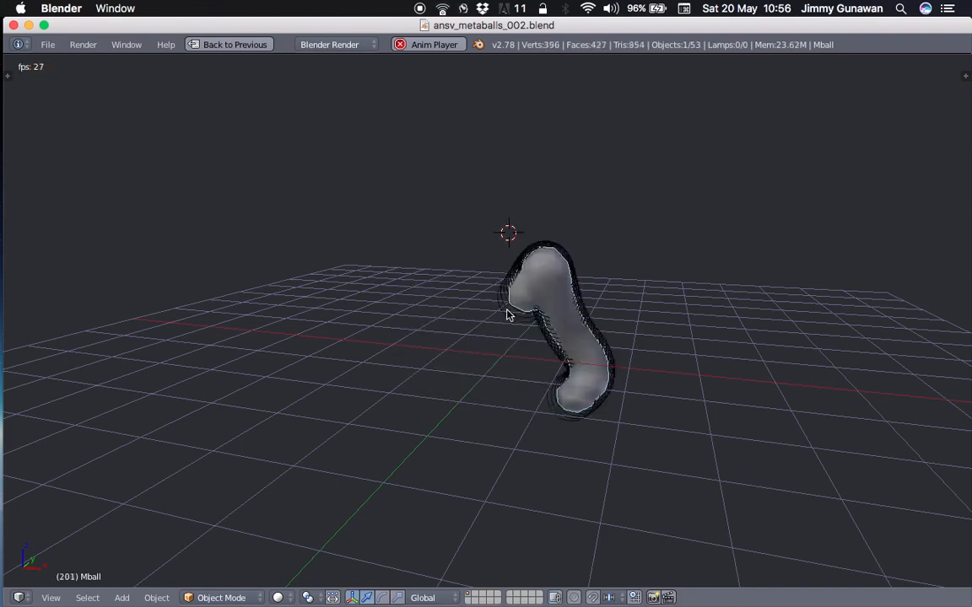
middle_click_drag(523, 314, 521, 342)
key("Escape")
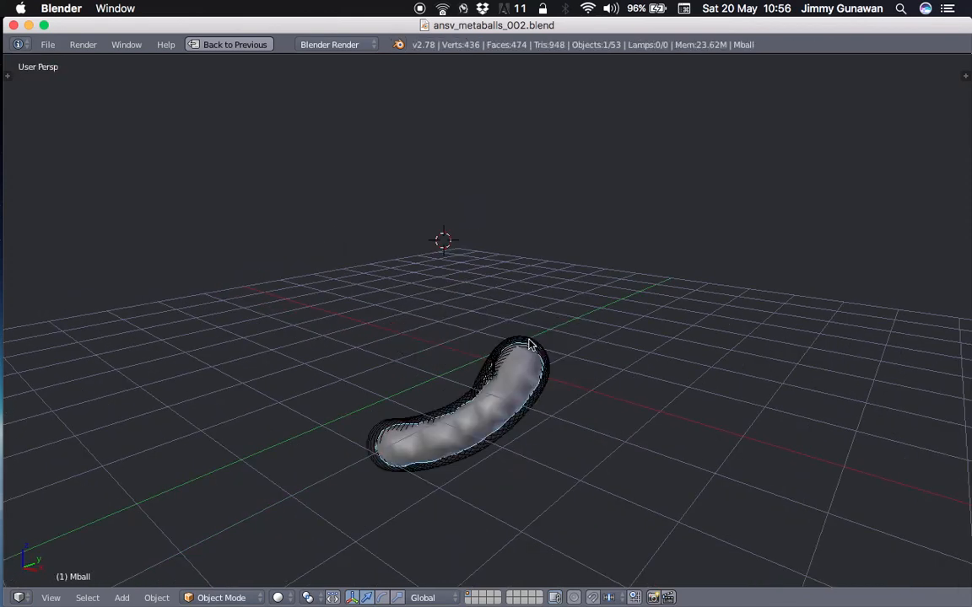